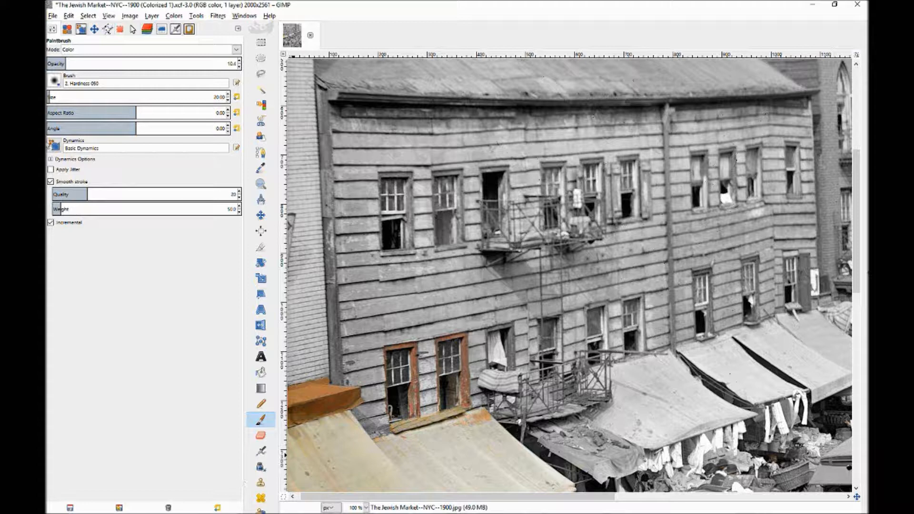
- Minimize the image window and switch back to GIMP with the floating FG/BG color dialog showing
click(813, 4)
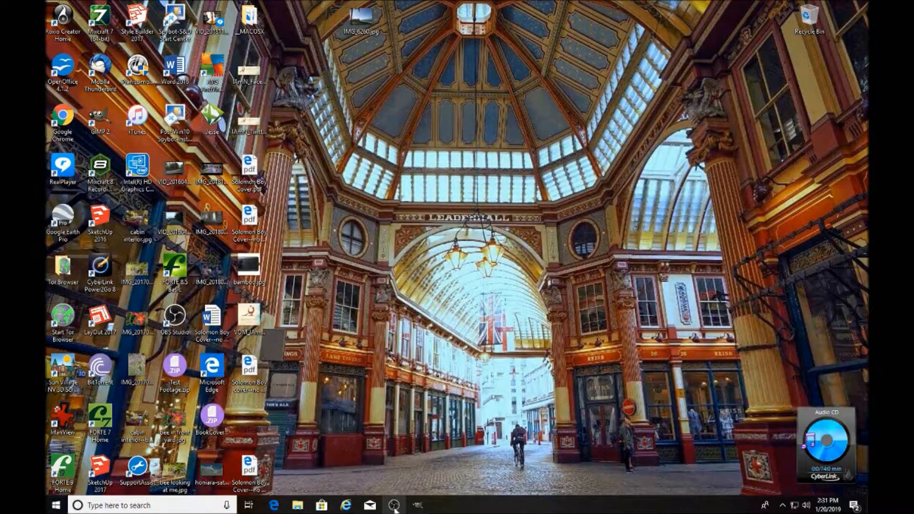
mouse_move(418, 506)
click(418, 506)
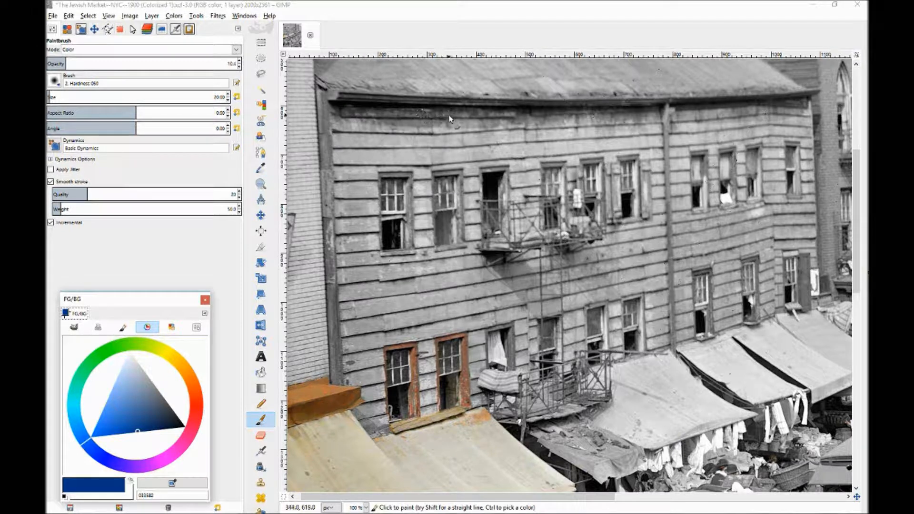
- Choose a muted tan foreground color from the orange hues, first testing and undoing a light orange stroke on the siding
click(187, 372)
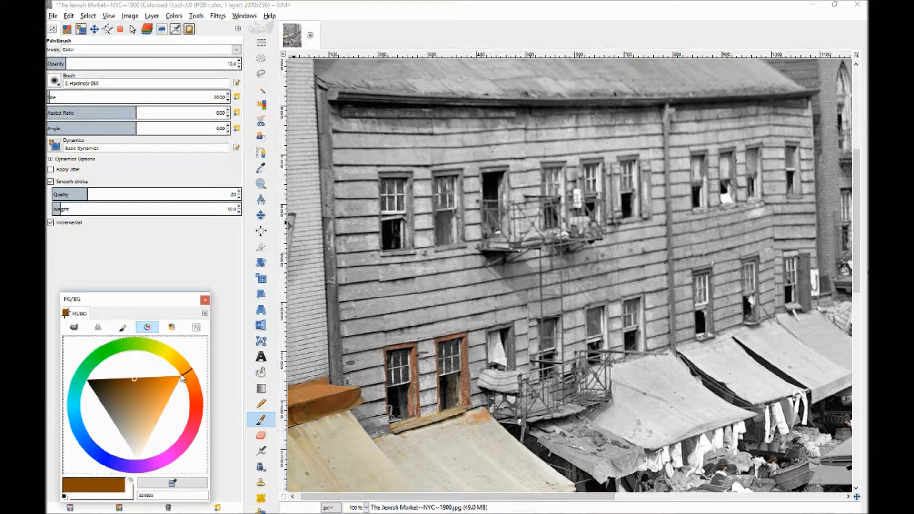
click(133, 382)
drag(132, 382, 161, 412)
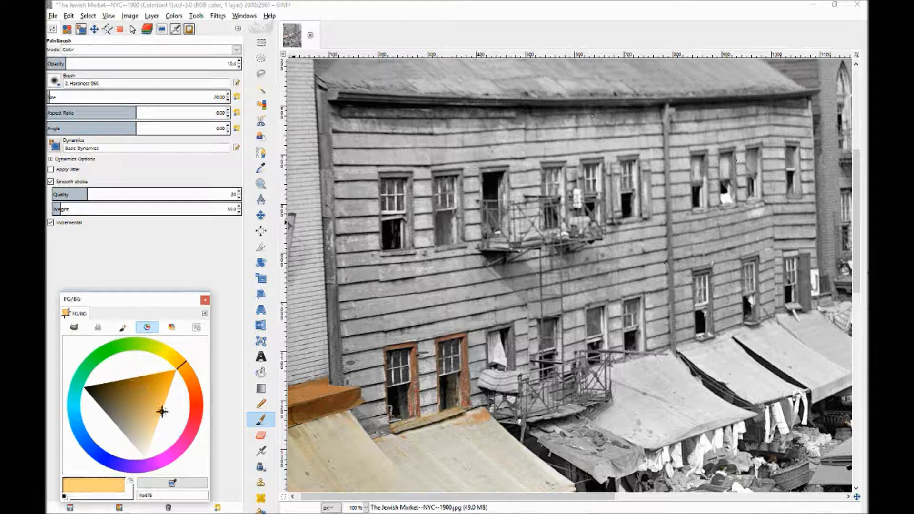
drag(190, 373, 188, 376)
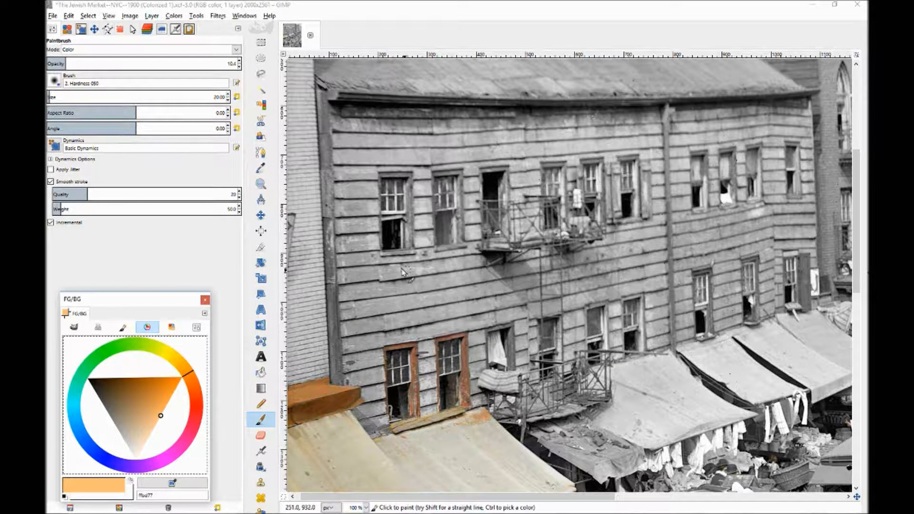
drag(402, 269, 426, 275)
key(ctrl+z)
mouse_move(160, 416)
mouse_down()
mouse_move(144, 441)
mouse_move(128, 417)
mouse_up()
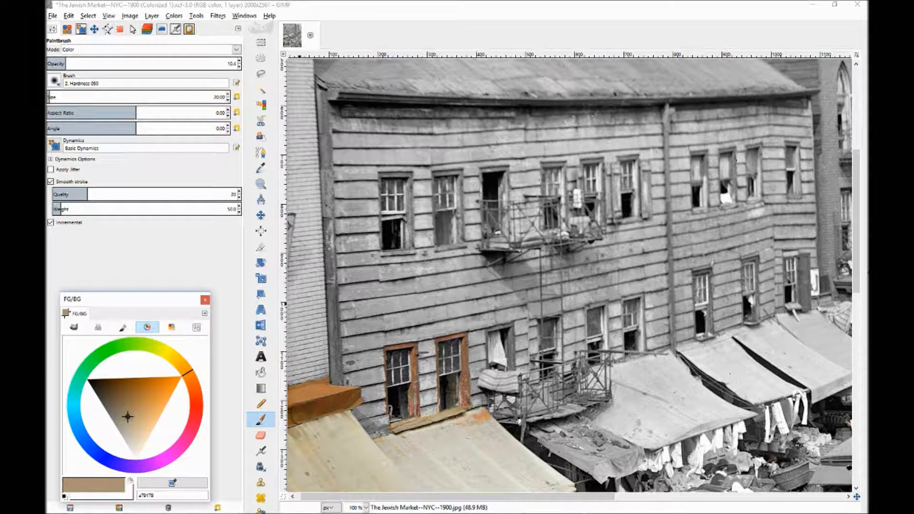
- Try tinting the left building section's siding tan, enlarging the brush to 86, and undo the strokes
mouse_move(403, 279)
mouse_down()
mouse_move(385, 261)
mouse_move(426, 275)
mouse_move(394, 262)
mouse_up()
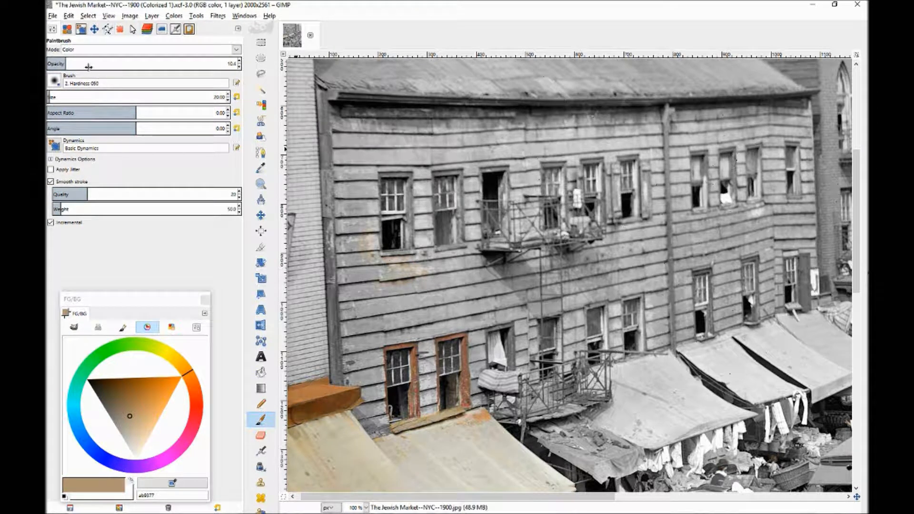
click(229, 94)
click(228, 94)
click(228, 95)
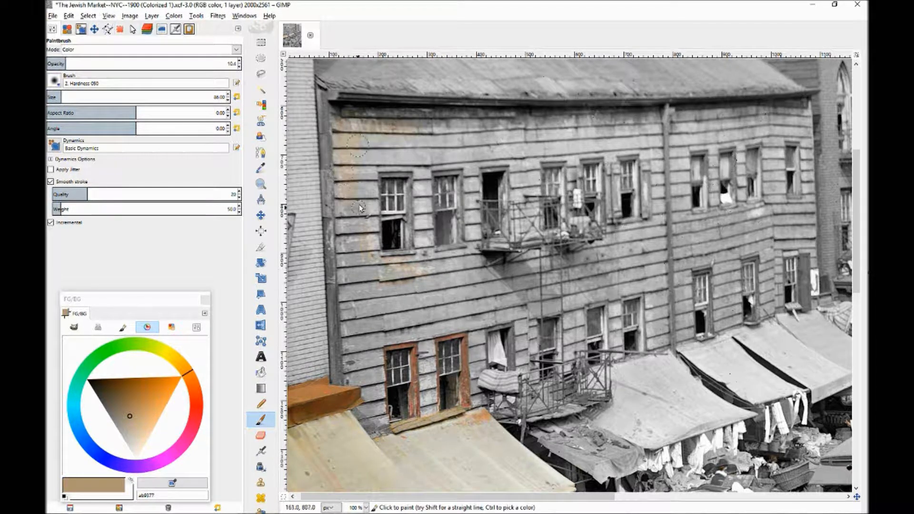
drag(360, 142, 571, 153)
mouse_move(574, 159)
mouse_down()
mouse_move(575, 179)
mouse_move(570, 161)
mouse_move(536, 158)
mouse_move(472, 189)
mouse_up()
key(ctrl)
- Resize the brush and tint the siding above the upper windows of the right-hand building section tan
click(228, 100)
mouse_move(687, 140)
mouse_down()
mouse_move(797, 134)
mouse_move(672, 140)
mouse_move(753, 135)
mouse_move(680, 138)
mouse_move(745, 132)
mouse_move(693, 140)
mouse_move(737, 134)
mouse_move(698, 136)
mouse_move(724, 136)
mouse_up()
key(ctrl)
mouse_move(713, 190)
mouse_down()
mouse_move(715, 201)
mouse_move(716, 162)
mouse_move(738, 148)
mouse_move(742, 200)
mouse_up()
mouse_move(710, 154)
mouse_down()
mouse_move(710, 179)
mouse_move(707, 149)
mouse_up()
mouse_move(699, 115)
mouse_down()
mouse_move(673, 127)
mouse_move(675, 140)
mouse_up()
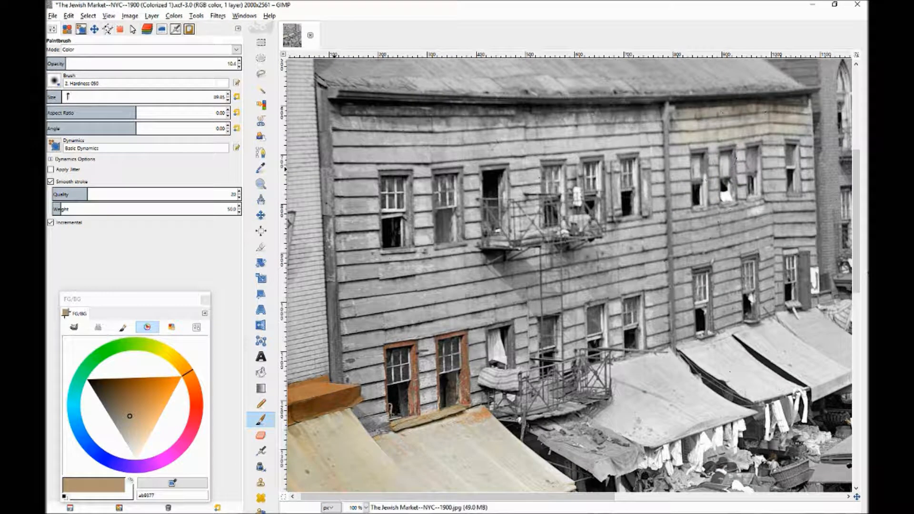
- Try the Hardness 100 brush around the right section's upper windows, undo the stroke and return to Hardness 050
click(53, 80)
click(74, 114)
mouse_move(703, 150)
mouse_down()
mouse_move(684, 150)
mouse_move(685, 214)
mouse_move(717, 166)
mouse_move(712, 151)
mouse_move(714, 226)
mouse_move(745, 168)
mouse_move(743, 148)
mouse_move(742, 208)
mouse_move(704, 234)
mouse_move(748, 225)
mouse_move(717, 244)
mouse_move(774, 226)
mouse_move(774, 147)
mouse_move(721, 229)
mouse_up()
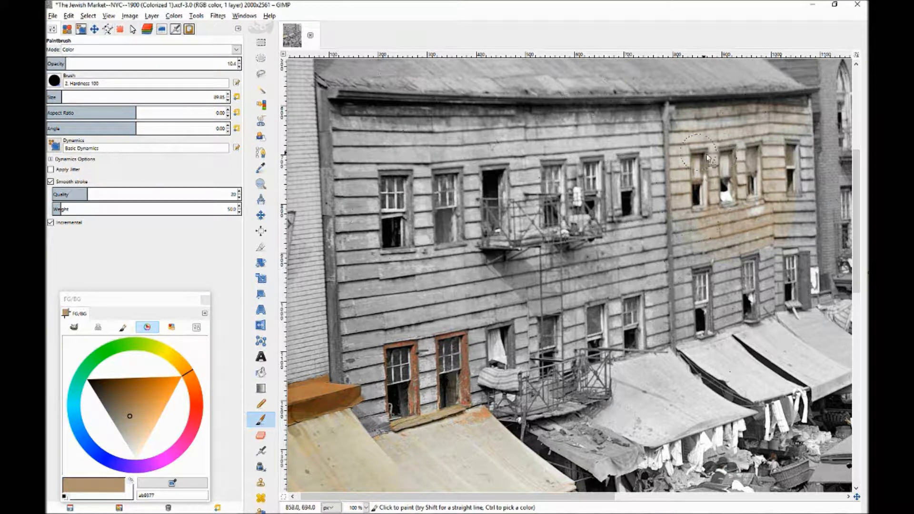
key(ctrl)
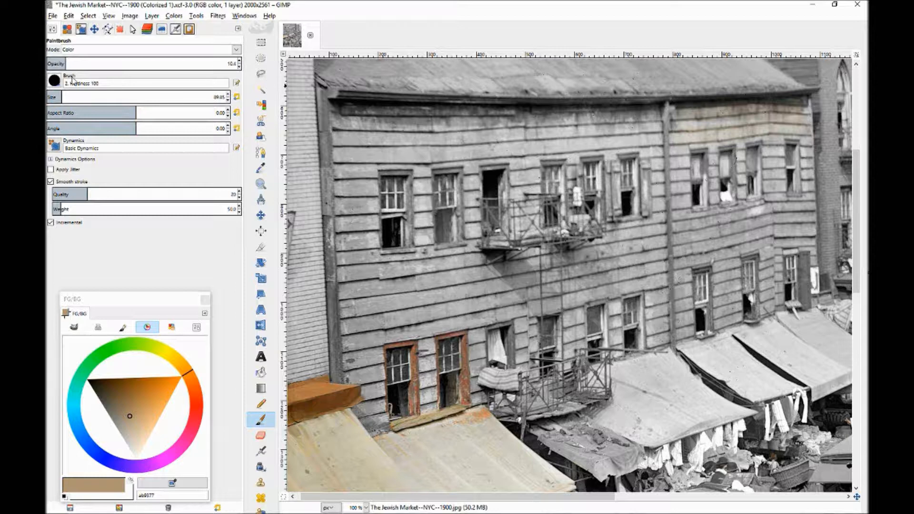
click(54, 81)
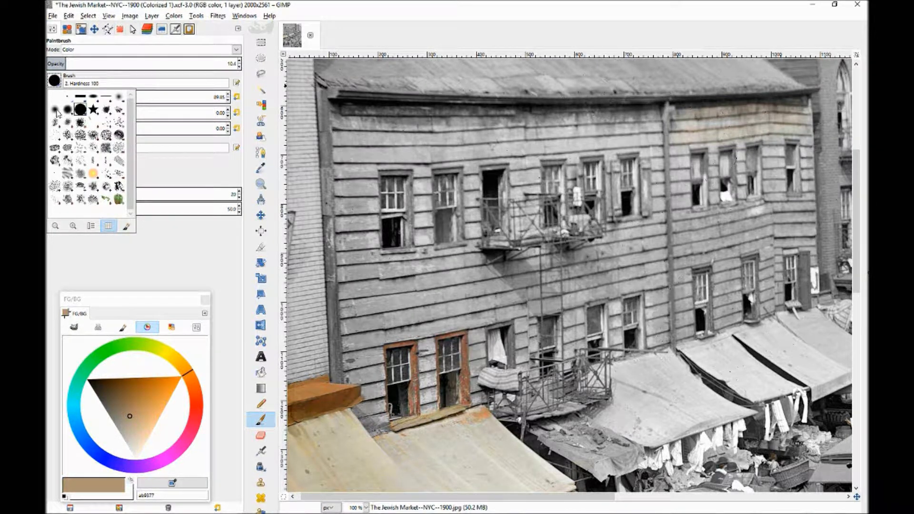
click(56, 111)
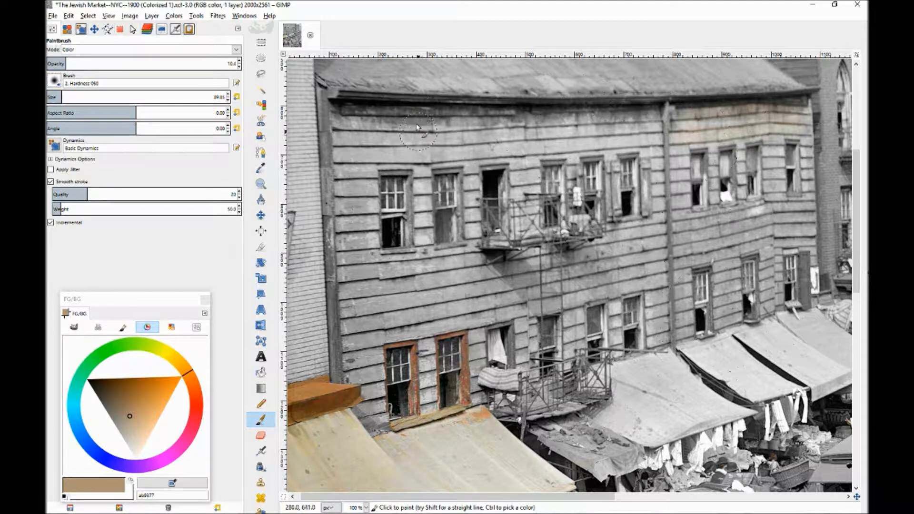
- Set the brush opacity to 52.3 and try bright orange dabs on the siding below the left roofline, undoing them
click(174, 383)
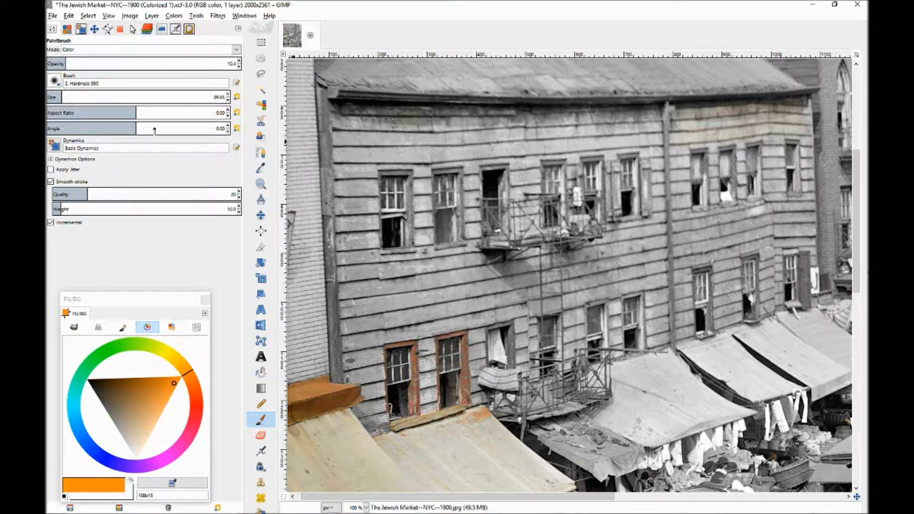
drag(75, 66, 145, 65)
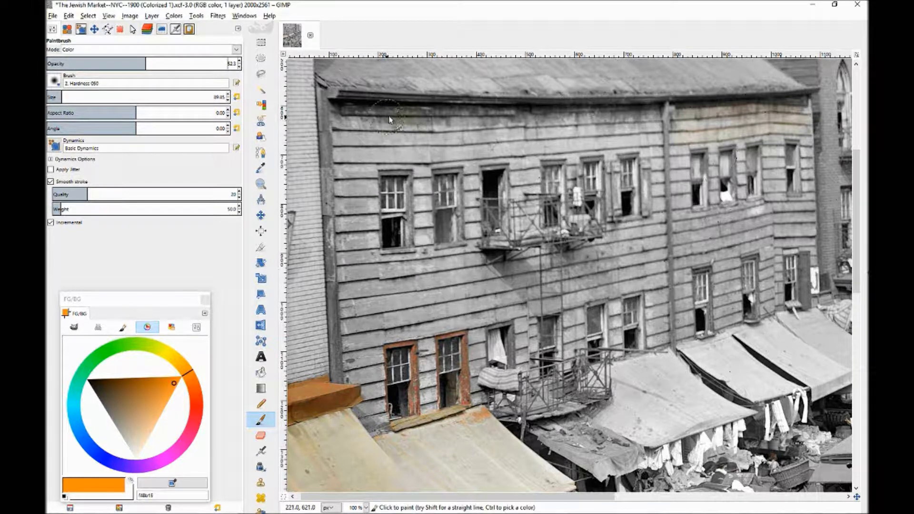
click(434, 116)
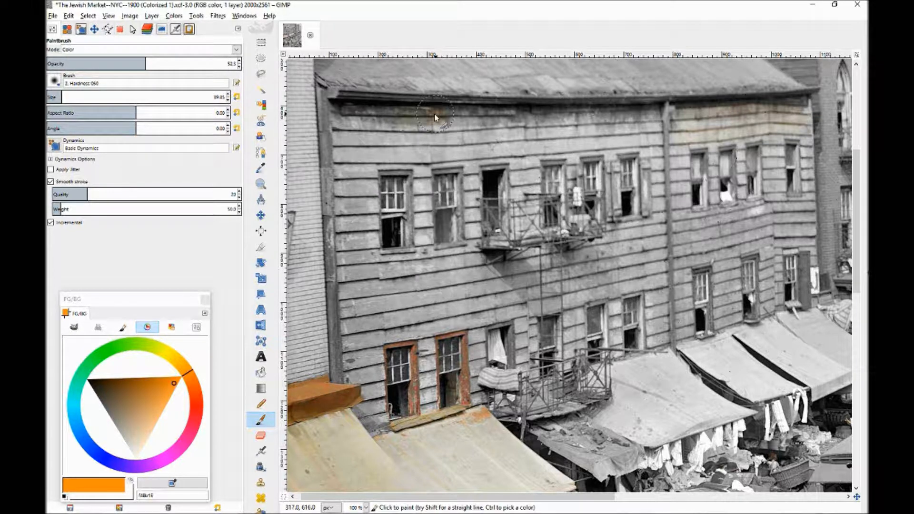
click(386, 117)
key(ctrl)
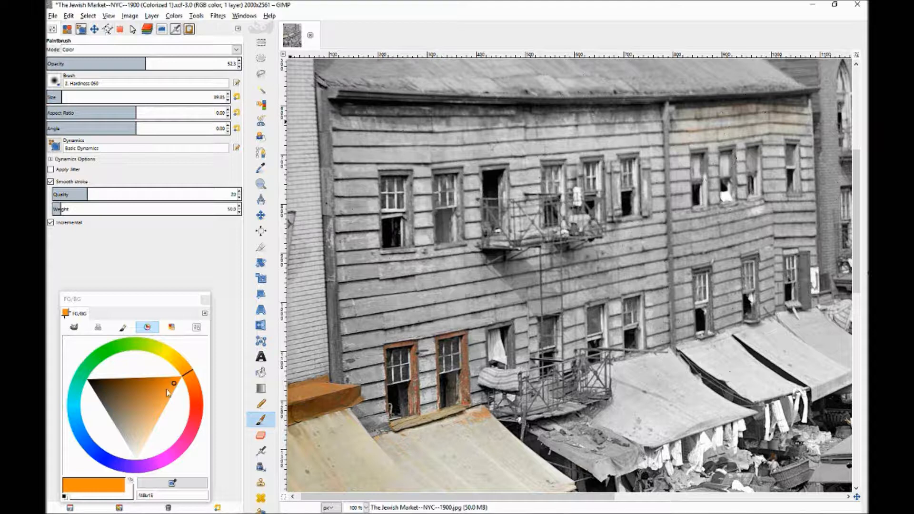
- Choose a muted tan and paint the left section's upper siding along the roofline and around its first windows at size 61.65
drag(167, 392, 133, 414)
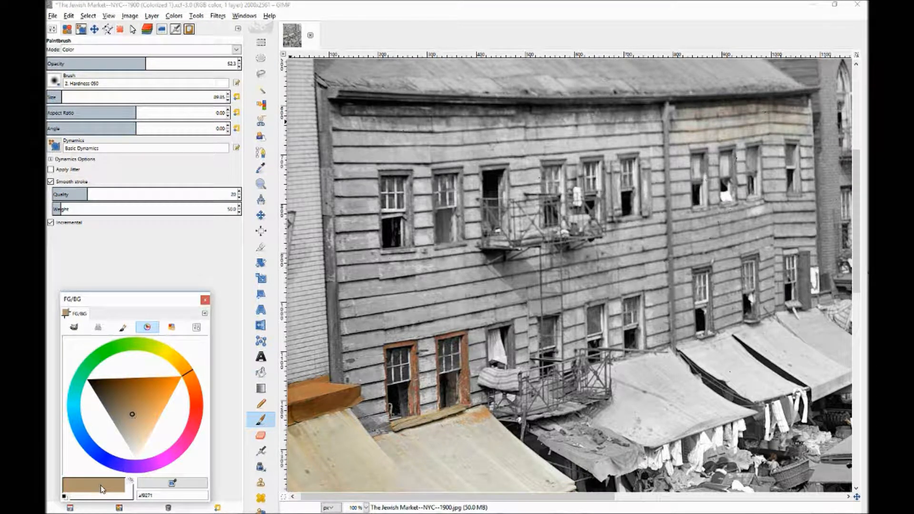
mouse_move(367, 246)
mouse_down()
mouse_move(369, 187)
mouse_move(369, 253)
mouse_up()
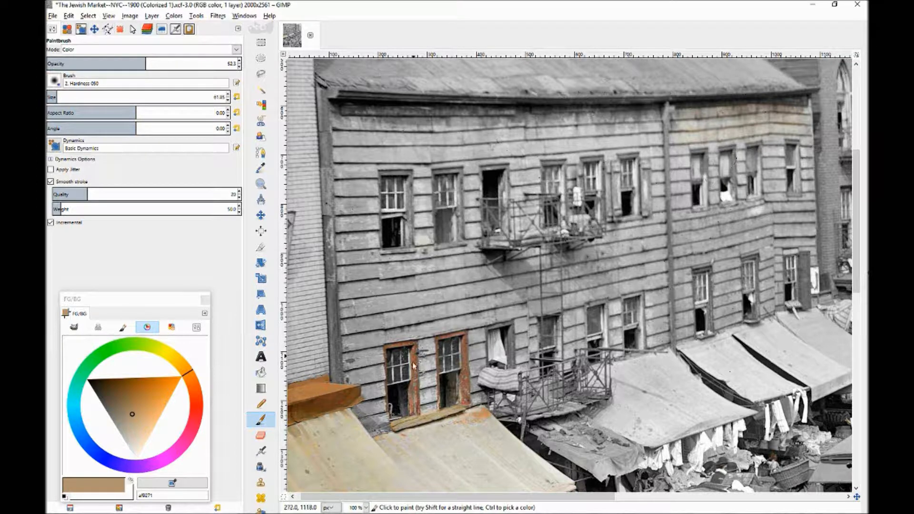
mouse_move(415, 165)
mouse_down()
mouse_move(419, 268)
mouse_move(374, 265)
mouse_move(365, 172)
mouse_move(351, 189)
mouse_up()
mouse_move(345, 246)
mouse_down()
mouse_move(353, 266)
mouse_move(363, 221)
mouse_move(346, 272)
mouse_move(355, 276)
mouse_move(474, 257)
mouse_move(467, 162)
mouse_move(424, 163)
mouse_move(433, 157)
mouse_move(421, 150)
mouse_move(361, 161)
mouse_move(344, 174)
mouse_move(338, 112)
mouse_move(506, 127)
mouse_move(486, 139)
mouse_up()
mouse_move(424, 137)
mouse_down()
mouse_move(379, 138)
mouse_move(381, 149)
mouse_move(447, 152)
mouse_move(512, 148)
mouse_move(528, 140)
mouse_move(524, 122)
mouse_move(585, 131)
mouse_move(654, 123)
mouse_up()
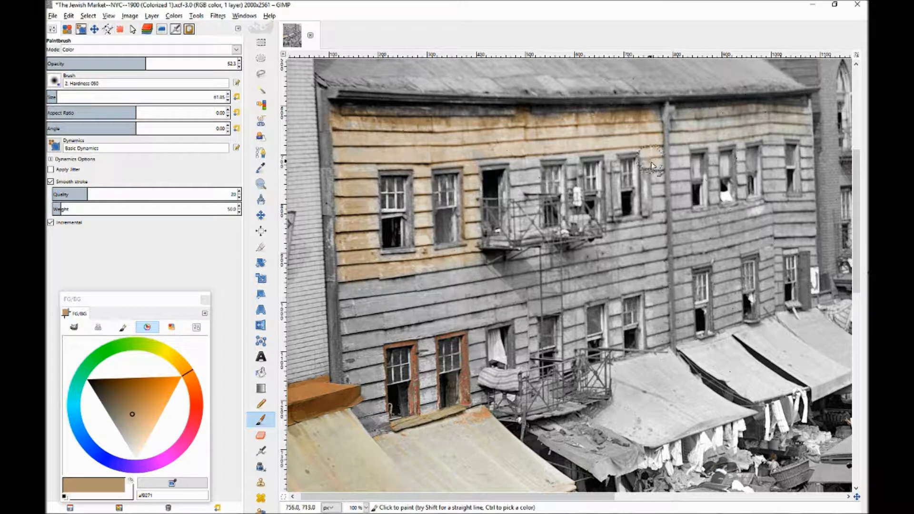
- Paint tan over the siding beneath the upper windows and down the building's left edge to the lower windows
mouse_move(659, 193)
mouse_down()
mouse_move(656, 229)
mouse_move(610, 238)
mouse_move(620, 246)
mouse_move(665, 239)
mouse_move(656, 251)
mouse_move(572, 265)
mouse_move(538, 259)
mouse_move(349, 291)
mouse_up()
mouse_move(346, 326)
mouse_down()
mouse_move(351, 374)
mouse_move(370, 396)
mouse_move(361, 412)
mouse_move(377, 427)
mouse_move(370, 336)
mouse_up()
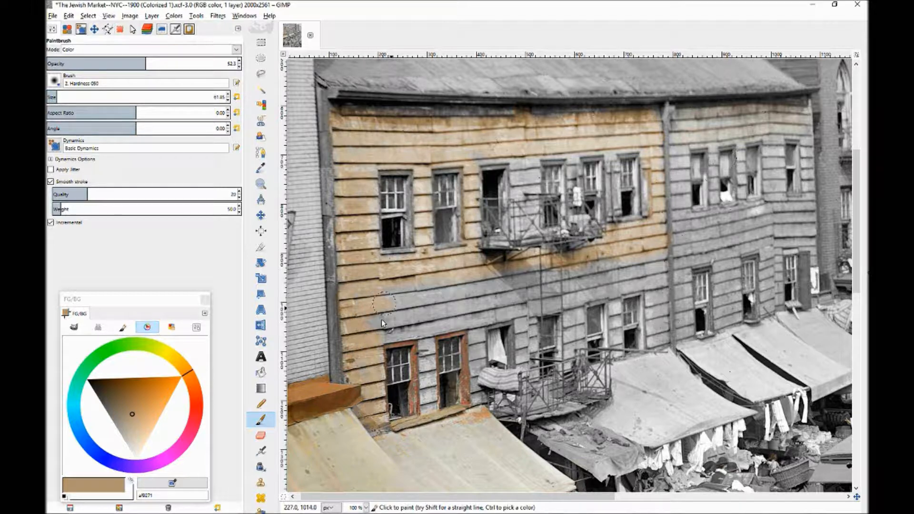
drag(396, 304, 400, 294)
mouse_move(493, 286)
mouse_down()
mouse_move(428, 283)
mouse_move(535, 269)
mouse_move(538, 305)
mouse_move(443, 323)
mouse_move(526, 289)
mouse_move(505, 300)
mouse_up()
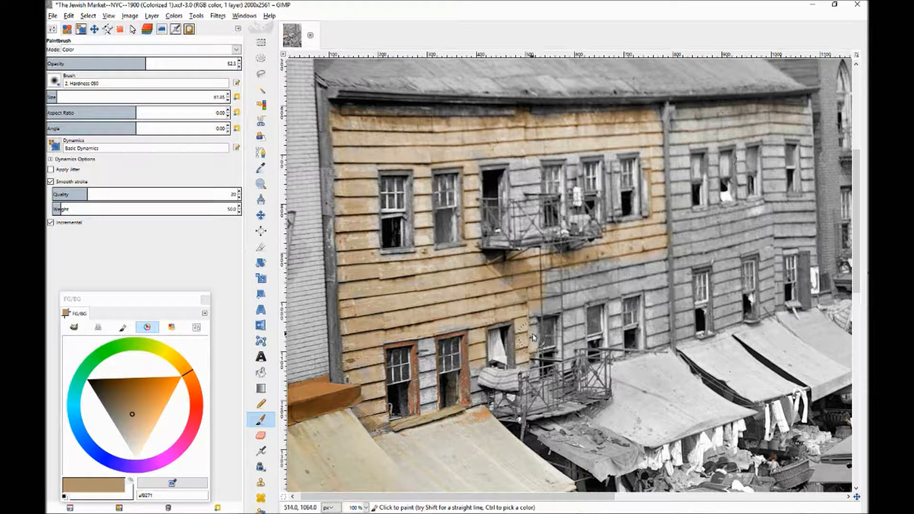
- Paint the remaining siding tan below and behind the fire escape, then between the windows with a 22.90 brush
mouse_move(533, 338)
mouse_down()
mouse_move(532, 314)
mouse_move(556, 281)
mouse_up()
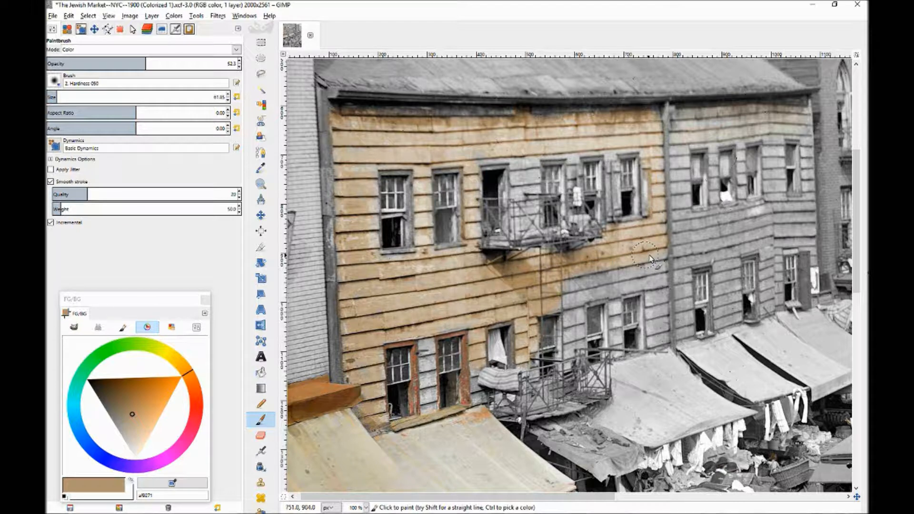
mouse_move(594, 279)
mouse_down()
mouse_move(571, 284)
mouse_move(569, 302)
mouse_move(660, 276)
mouse_move(665, 344)
mouse_move(652, 339)
mouse_move(648, 293)
mouse_move(616, 291)
mouse_move(616, 305)
mouse_move(579, 312)
mouse_move(577, 291)
mouse_move(569, 366)
mouse_move(577, 361)
mouse_move(575, 307)
mouse_up()
mouse_move(524, 187)
mouse_down()
mouse_move(524, 169)
mouse_move(513, 167)
mouse_move(521, 233)
mouse_move(540, 210)
mouse_move(534, 172)
mouse_move(516, 158)
mouse_move(481, 161)
mouse_move(607, 147)
mouse_move(583, 142)
mouse_up()
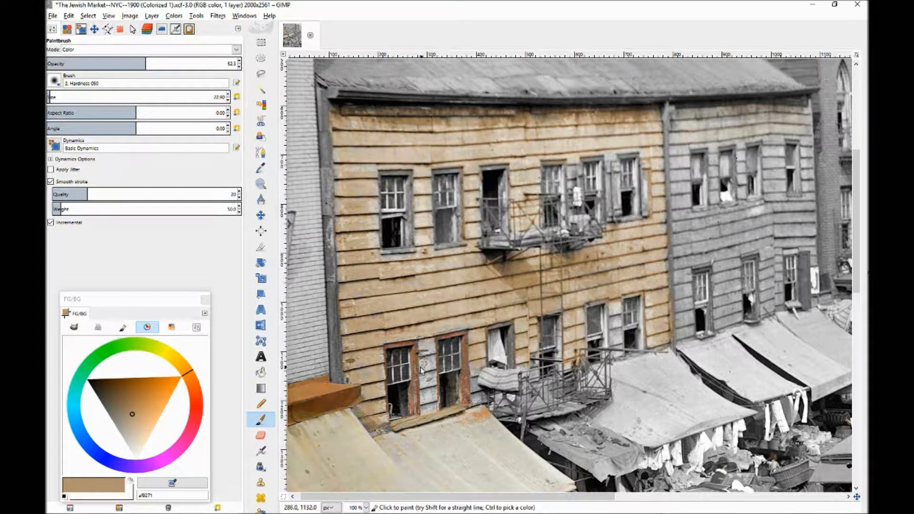
mouse_move(427, 410)
mouse_down()
mouse_move(426, 342)
mouse_move(436, 403)
mouse_move(433, 373)
mouse_up()
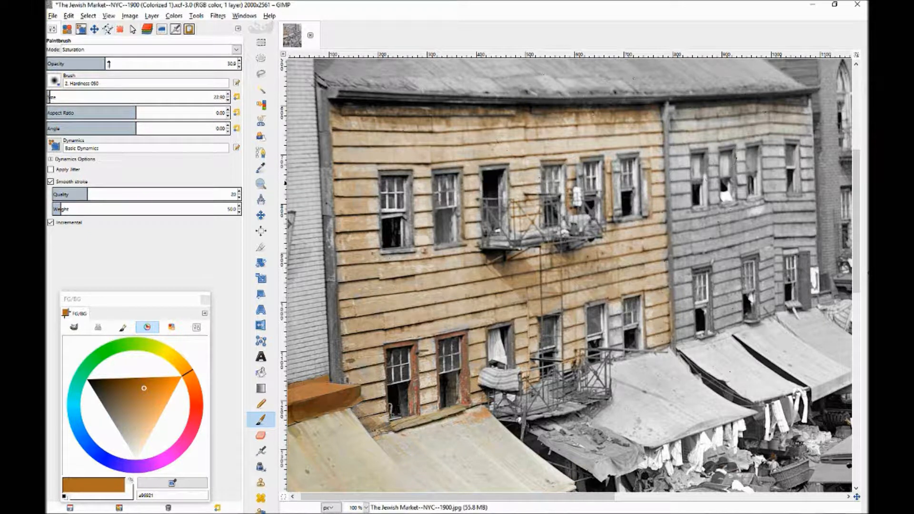
- Try saturating the siding beside the upper-left window at opacity 11.3 and brush size 44.90, then undo the strokes
drag(102, 62, 68, 66)
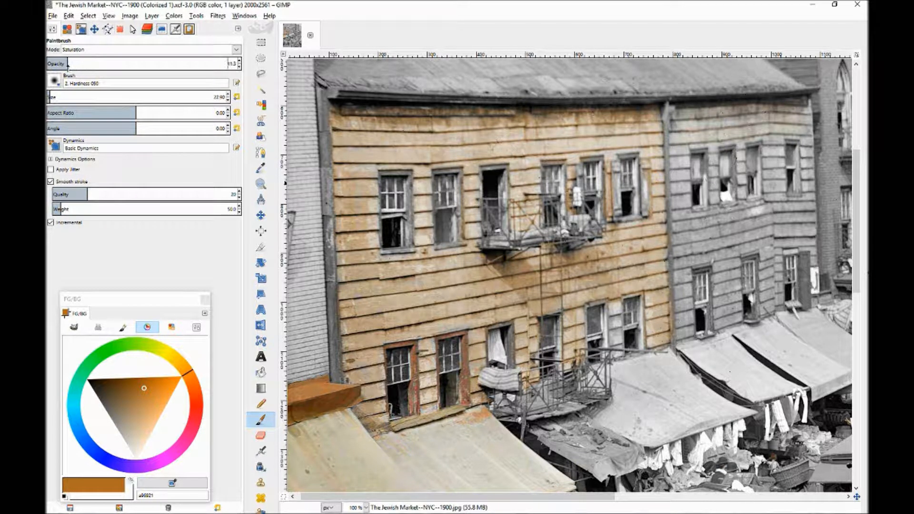
click(229, 95)
mouse_move(347, 166)
mouse_down()
mouse_move(350, 215)
mouse_move(353, 146)
mouse_move(357, 194)
mouse_move(368, 181)
mouse_move(374, 210)
mouse_move(347, 158)
mouse_move(344, 216)
mouse_move(340, 185)
mouse_move(340, 202)
mouse_move(335, 196)
mouse_move(340, 281)
mouse_move(351, 206)
mouse_move(353, 273)
mouse_move(358, 213)
mouse_move(368, 272)
mouse_move(372, 209)
mouse_move(377, 229)
mouse_move(350, 266)
mouse_up()
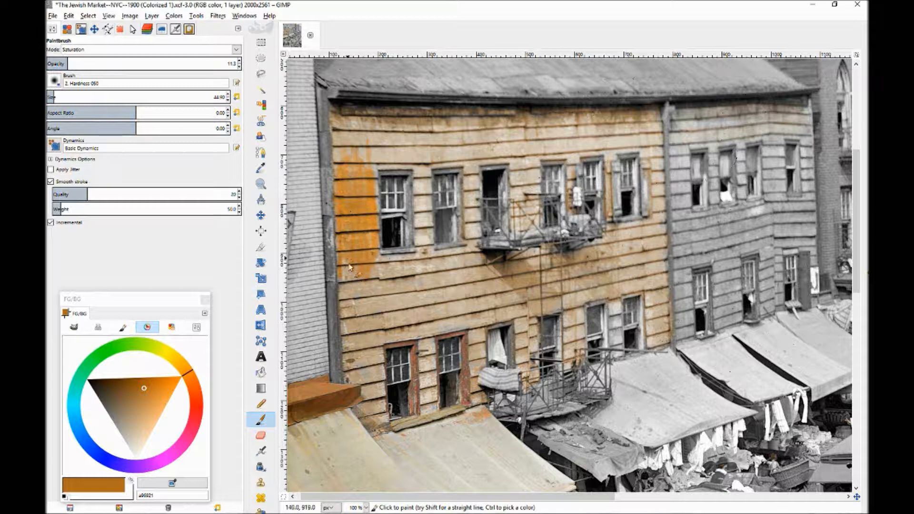
mouse_move(346, 170)
mouse_down()
mouse_move(335, 129)
mouse_move(347, 186)
mouse_move(357, 149)
mouse_move(363, 190)
mouse_move(367, 149)
mouse_move(373, 191)
mouse_up()
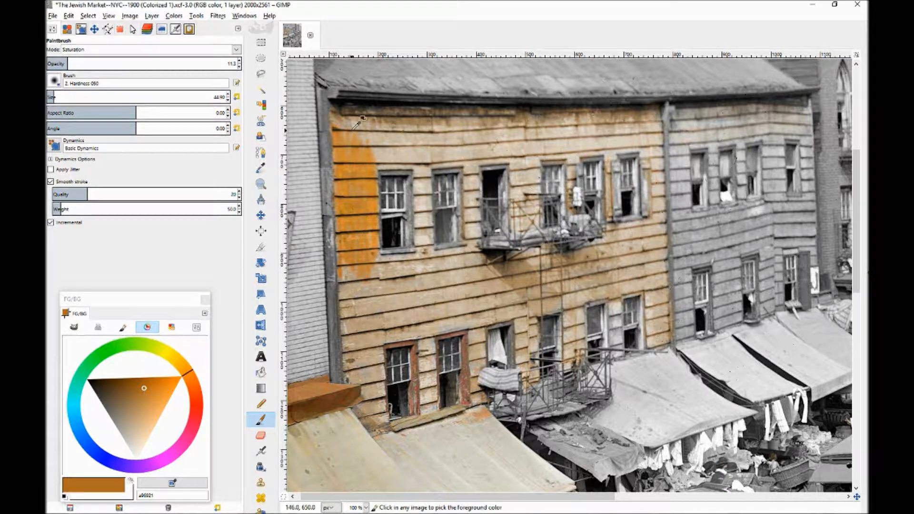
key(ctrl+z)
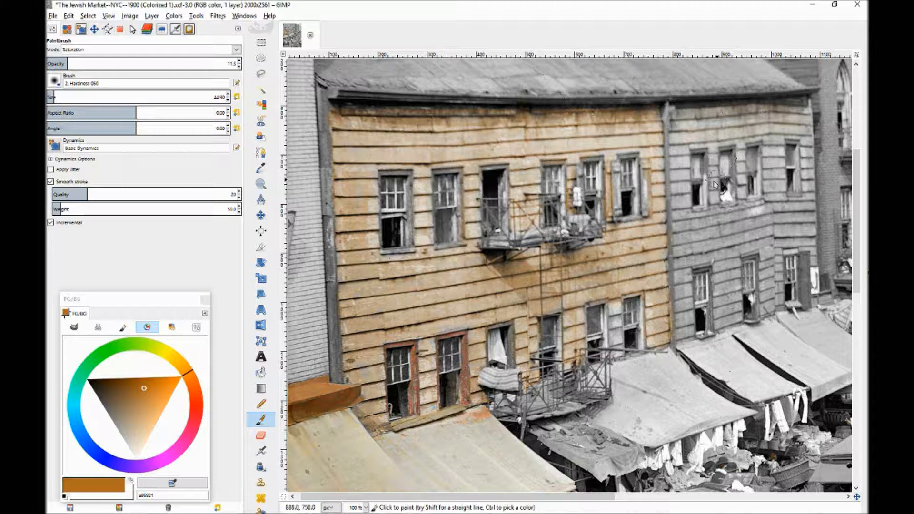
- Detach the Tool Options into a floating window above the color dialog and enlarge it to show all the brush settings
click(93, 31)
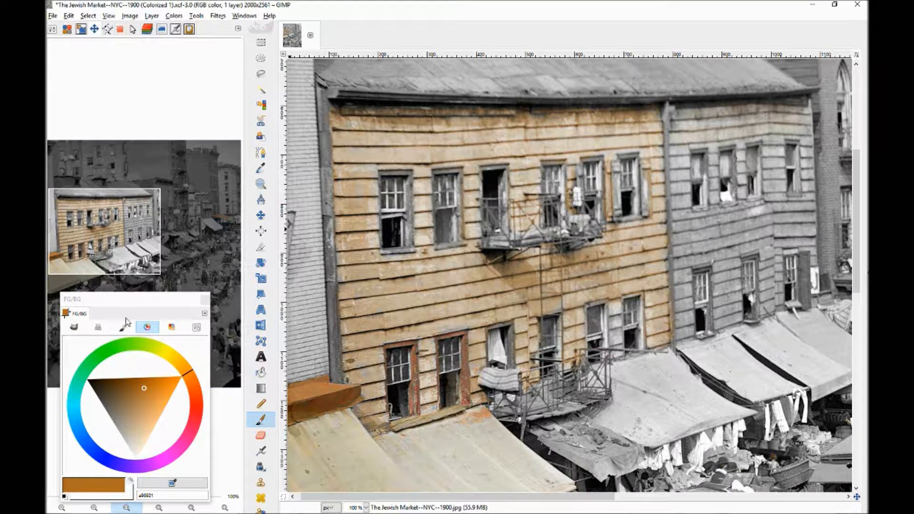
drag(122, 261, 120, 315)
drag(52, 29, 131, 80)
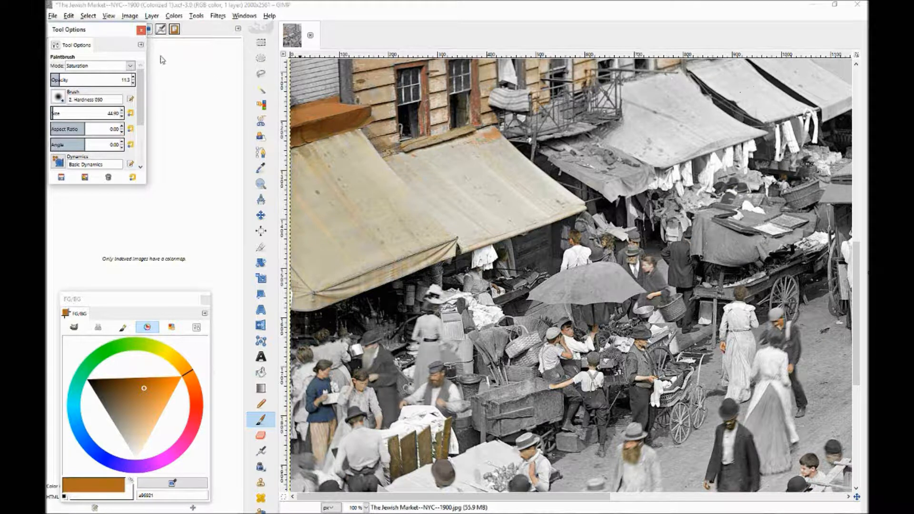
drag(81, 34, 82, 55)
drag(149, 207, 242, 281)
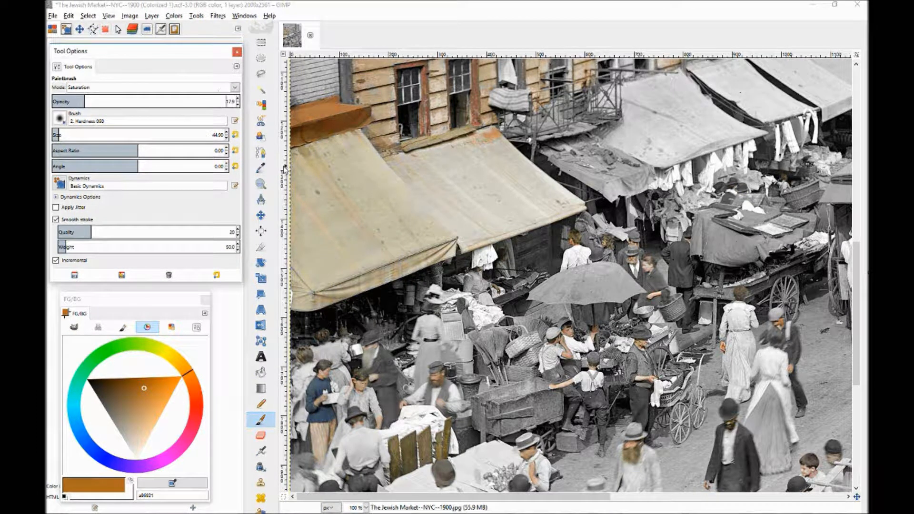
- Set the brush size to 86.90 and try saturating the left awning's outer edge at opacity 17.9, undoing the stroke
click(226, 133)
mouse_move(301, 176)
mouse_down()
mouse_move(328, 153)
mouse_move(304, 186)
mouse_move(321, 220)
mouse_up()
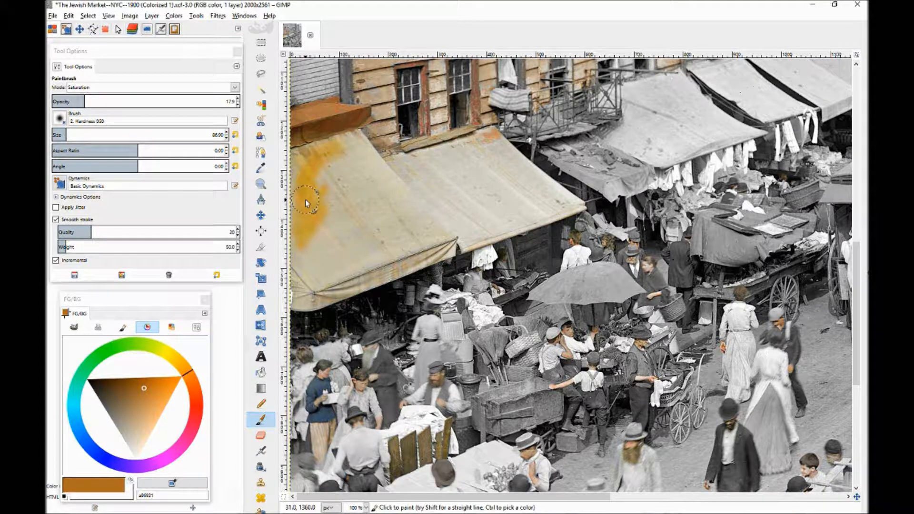
key(ctrl+z)
- Lower the opacity to 6.7, pick a light orange and paint over the left awning to boost its saturation
click(83, 101)
drag(82, 101, 64, 101)
click(158, 413)
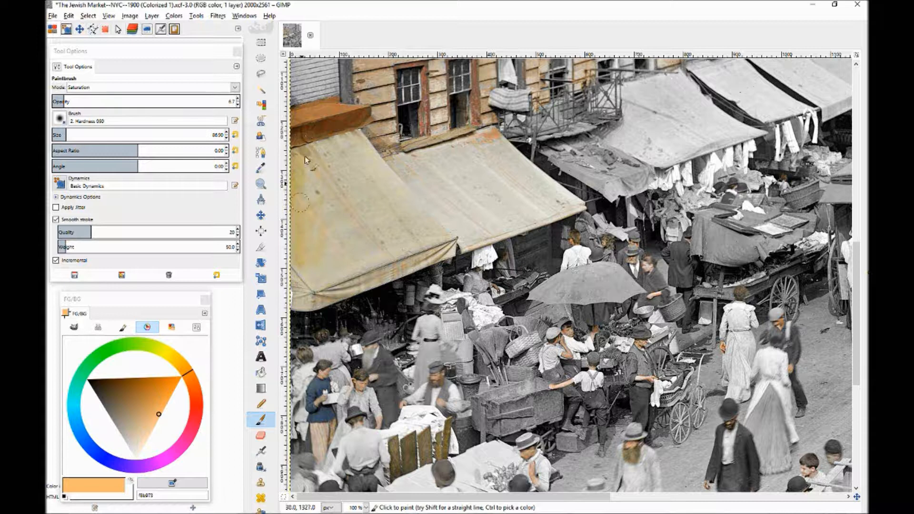
mouse_move(318, 199)
mouse_down()
mouse_move(317, 225)
mouse_move(342, 144)
mouse_move(350, 192)
mouse_move(359, 131)
mouse_move(406, 195)
mouse_move(387, 197)
mouse_move(350, 168)
mouse_move(364, 216)
mouse_move(333, 188)
mouse_move(299, 264)
mouse_move(300, 299)
mouse_up()
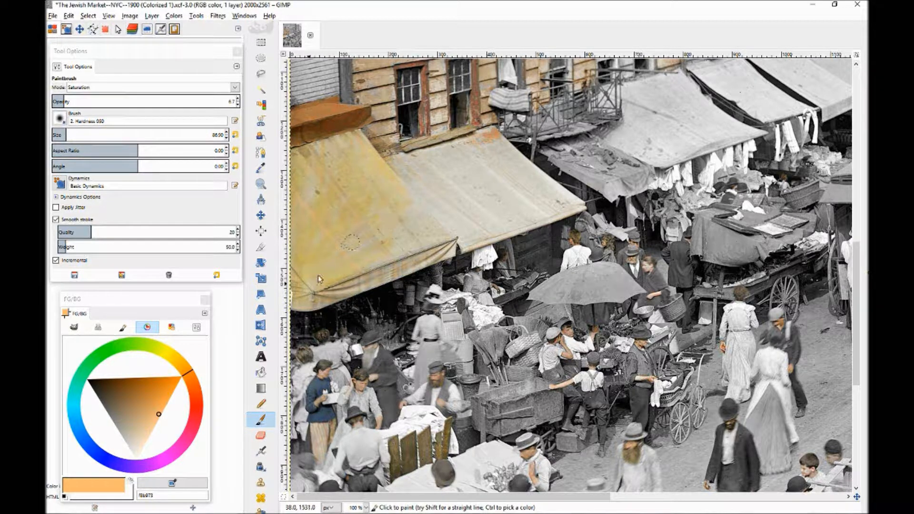
- Undo the last awning stroke, enlarge the brush to 120.90 and try saturating the left awning again, undoing those strokes too
key(ctrl+z)
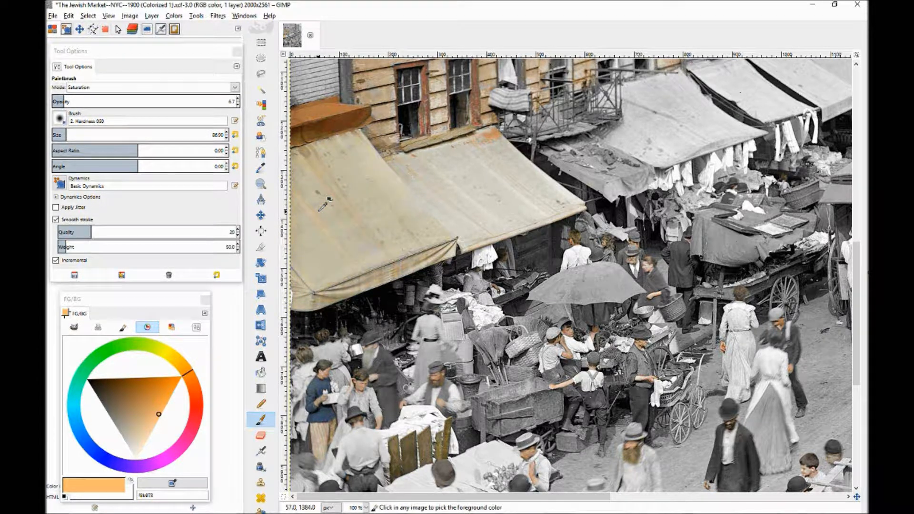
click(227, 132)
mouse_move(322, 146)
mouse_down()
mouse_move(314, 186)
mouse_move(374, 190)
mouse_move(350, 192)
mouse_move(310, 257)
mouse_move(300, 303)
mouse_up()
mouse_move(401, 266)
mouse_down()
mouse_move(381, 242)
mouse_move(337, 248)
mouse_move(395, 205)
mouse_move(307, 210)
mouse_move(331, 188)
mouse_move(289, 188)
mouse_move(320, 154)
mouse_move(307, 158)
mouse_move(353, 148)
mouse_move(381, 160)
mouse_up()
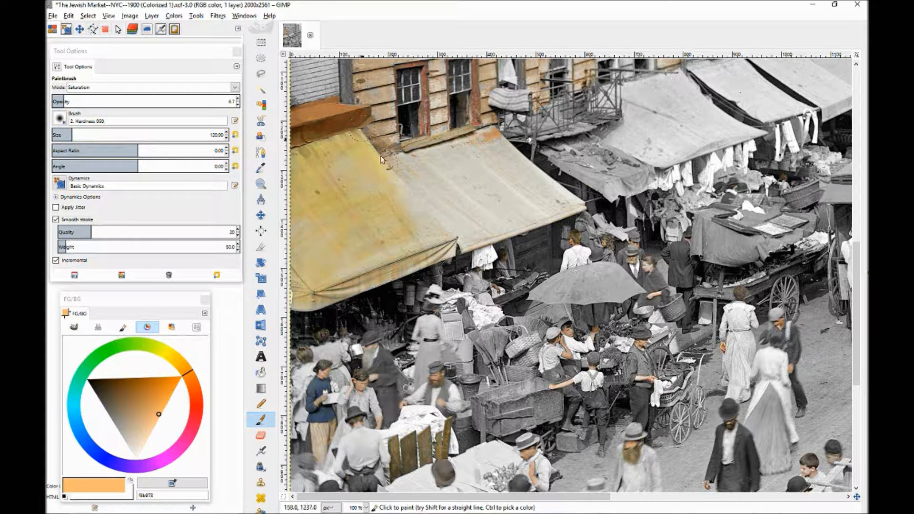
key(ctrl)
key(ctrl+z)
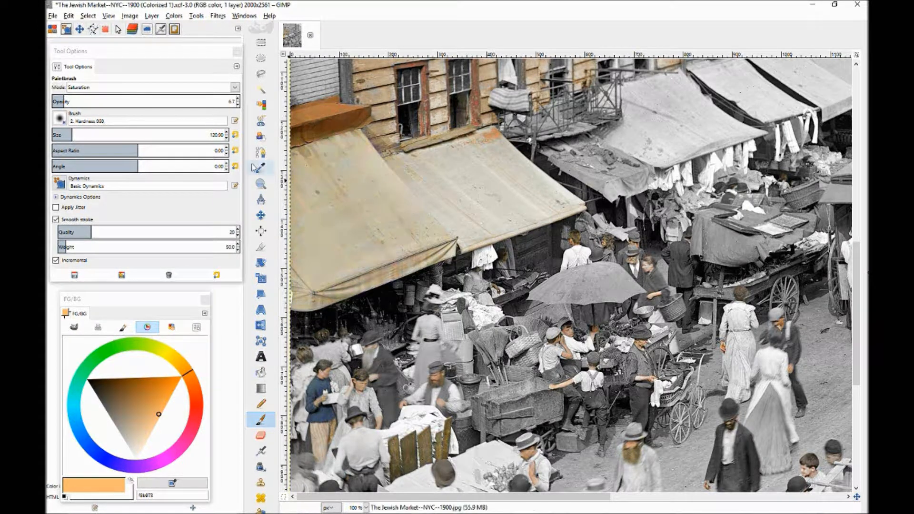
- Try saturating the left awning with the 2. Hardness 100 brush, then undo the strokes
click(63, 114)
click(86, 147)
mouse_move(300, 183)
mouse_down()
mouse_move(339, 149)
mouse_move(351, 158)
mouse_move(346, 174)
mouse_move(314, 189)
mouse_move(366, 191)
mouse_move(316, 220)
mouse_move(353, 215)
mouse_up()
mouse_move(309, 266)
mouse_down()
mouse_move(415, 214)
mouse_move(416, 235)
mouse_move(306, 294)
mouse_move(407, 245)
mouse_move(450, 243)
mouse_move(449, 217)
mouse_move(415, 188)
mouse_move(417, 168)
mouse_move(476, 164)
mouse_move(465, 194)
mouse_move(495, 218)
mouse_move(555, 205)
mouse_move(491, 153)
mouse_move(445, 170)
mouse_move(400, 165)
mouse_move(370, 149)
mouse_move(298, 152)
mouse_move(324, 127)
mouse_move(378, 120)
mouse_move(377, 76)
mouse_move(375, 83)
mouse_move(364, 72)
mouse_move(375, 128)
mouse_move(391, 138)
mouse_move(430, 135)
mouse_move(429, 76)
mouse_move(432, 127)
mouse_move(400, 145)
mouse_move(397, 138)
mouse_move(453, 124)
mouse_move(420, 89)
mouse_move(408, 91)
mouse_move(403, 113)
mouse_move(413, 82)
mouse_move(393, 100)
mouse_up()
key(ctrl)
key(ctrl+z)
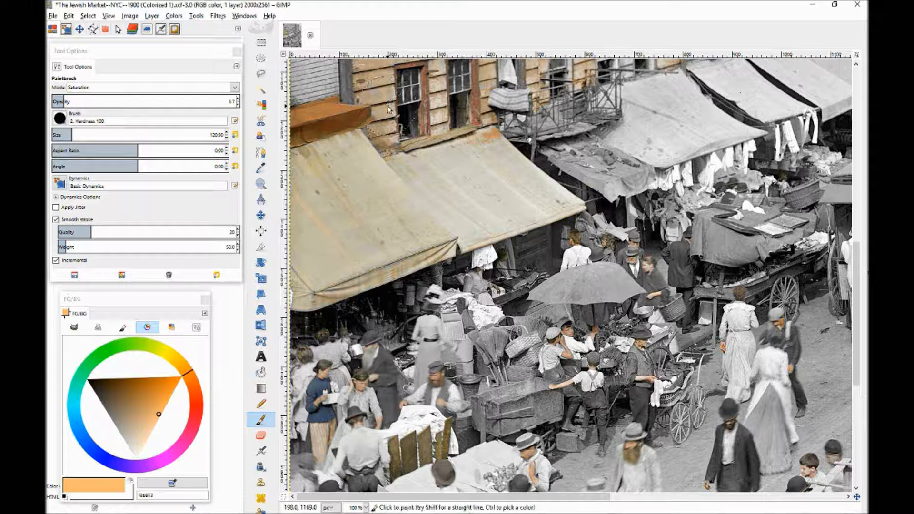
- Switch to the 2. Hardness 075 brush at size 99.90 and pick a muted brown as the foreground color
click(60, 118)
double_click(72, 147)
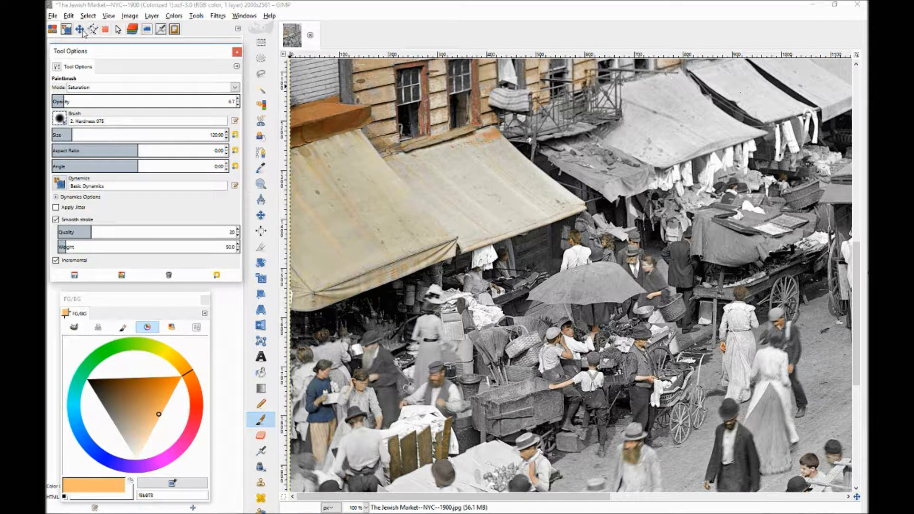
drag(226, 300, 109, 223)
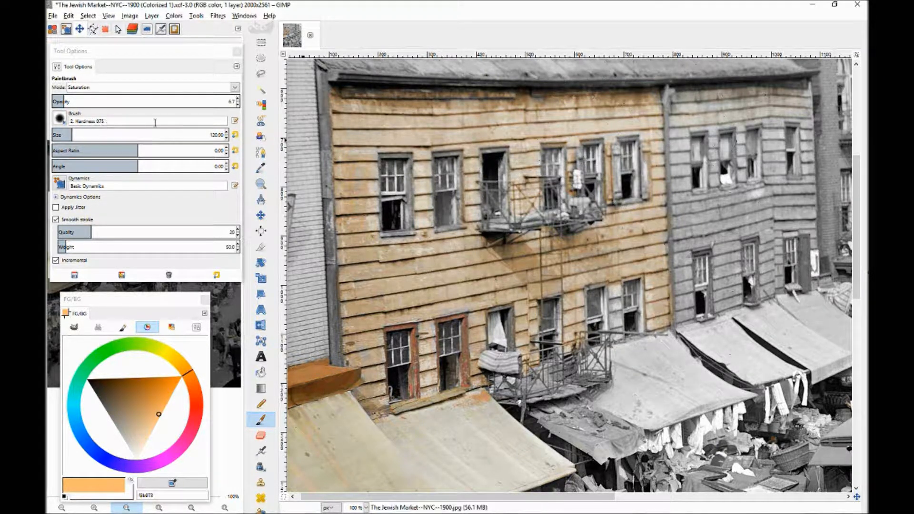
click(226, 137)
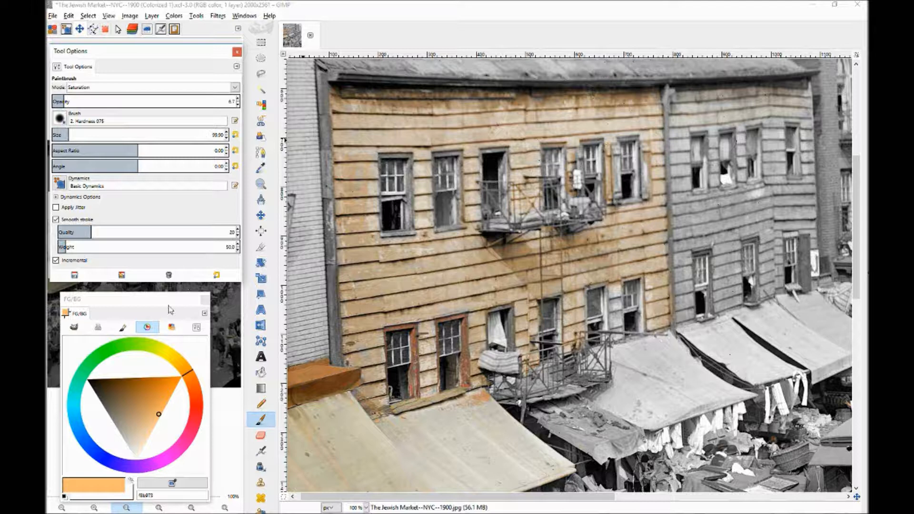
drag(159, 424, 126, 411)
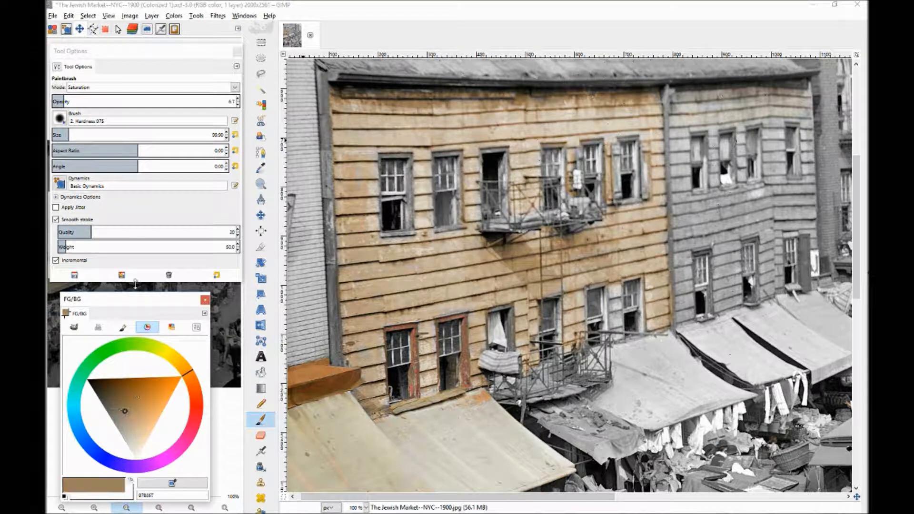
- Change the paintbrush mode from Saturation to Color for tinting the grey building's siding
click(711, 223)
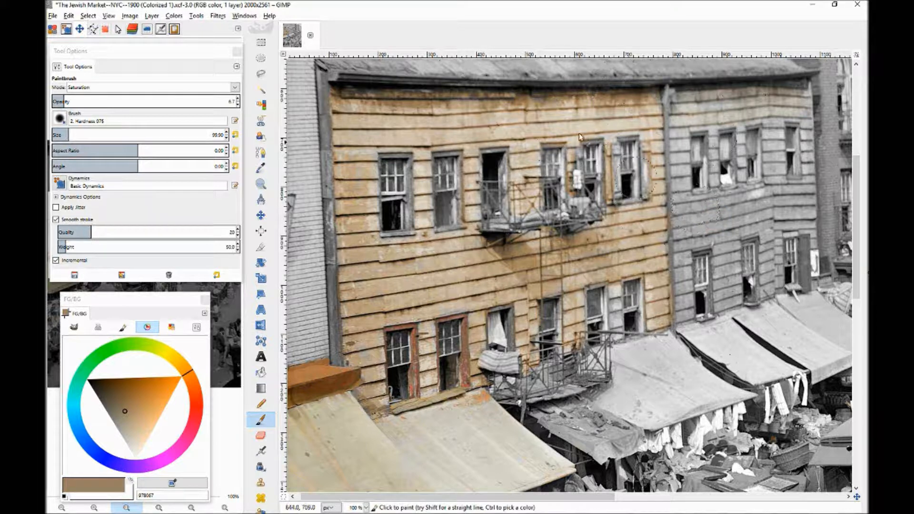
click(235, 89)
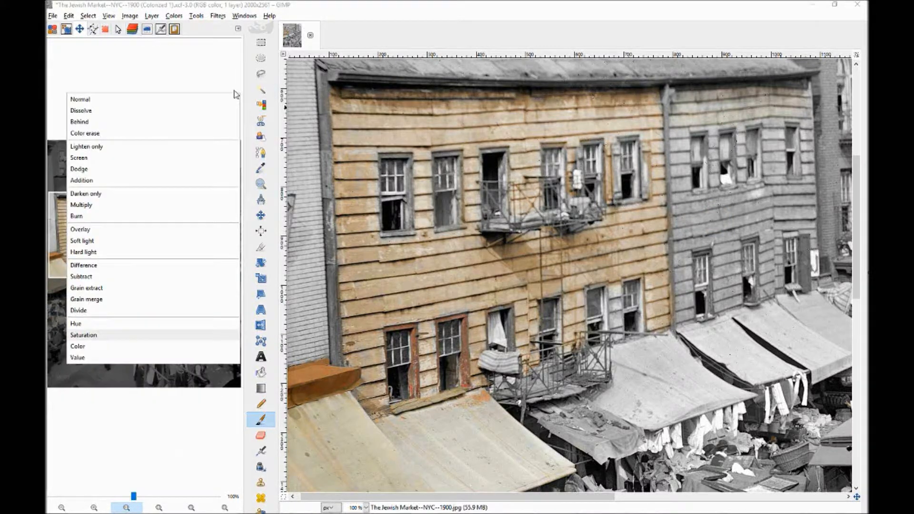
click(236, 94)
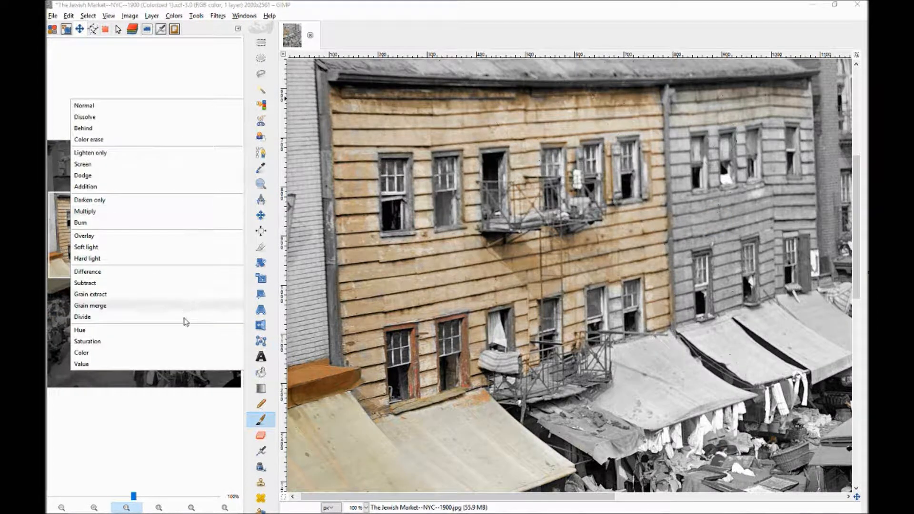
click(179, 353)
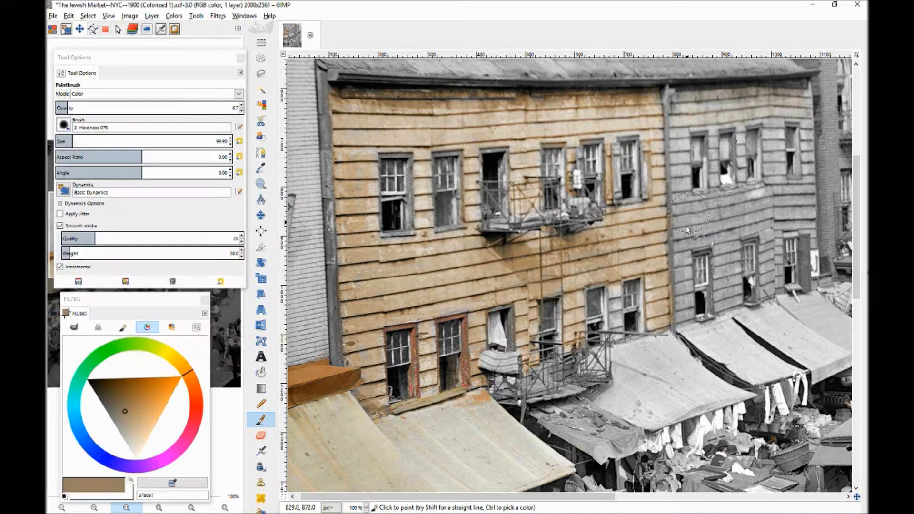
- Reduce the brush size to 71.90 and paint the grey right-hand building's siding with the muted brown
key(ctrl)
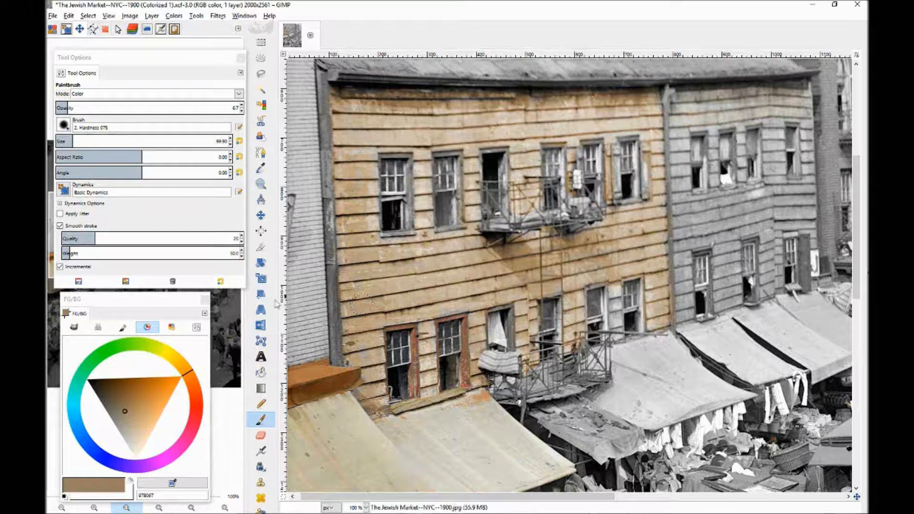
click(52, 30)
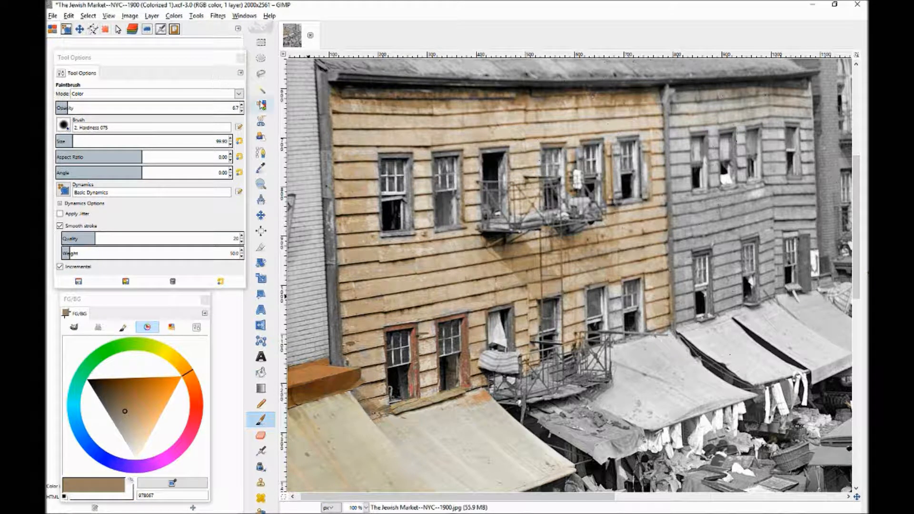
click(226, 143)
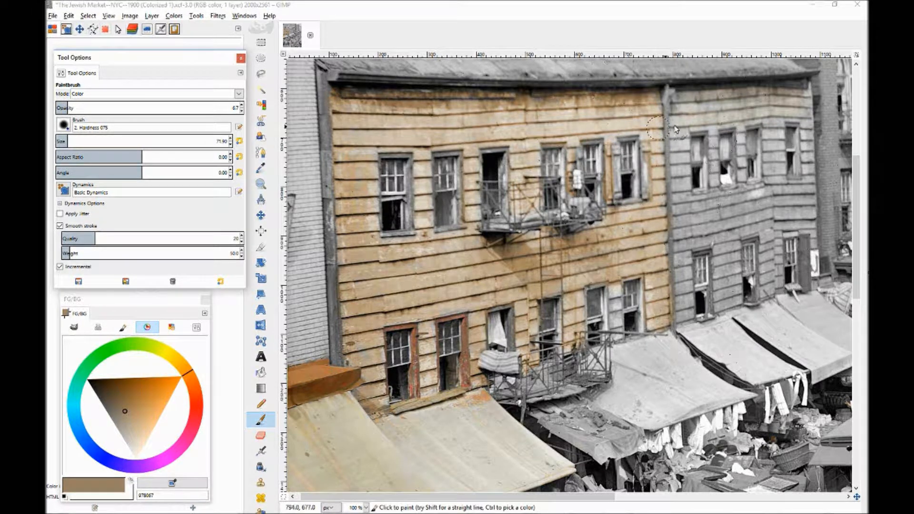
click(679, 146)
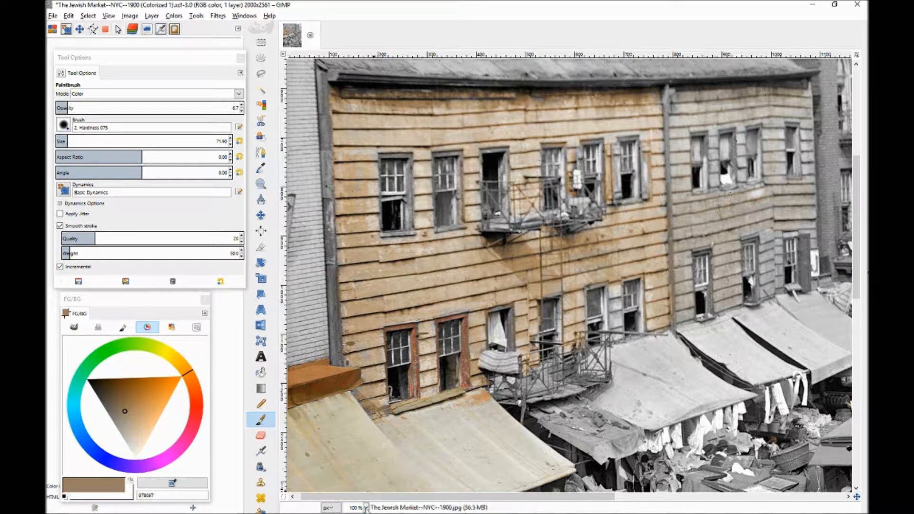
- Reduce the brush size to 44.90 and fill the unpainted siding around the right-hand building's windows with the muted brown
click(365, 508)
click(355, 438)
drag(440, 499, 517, 499)
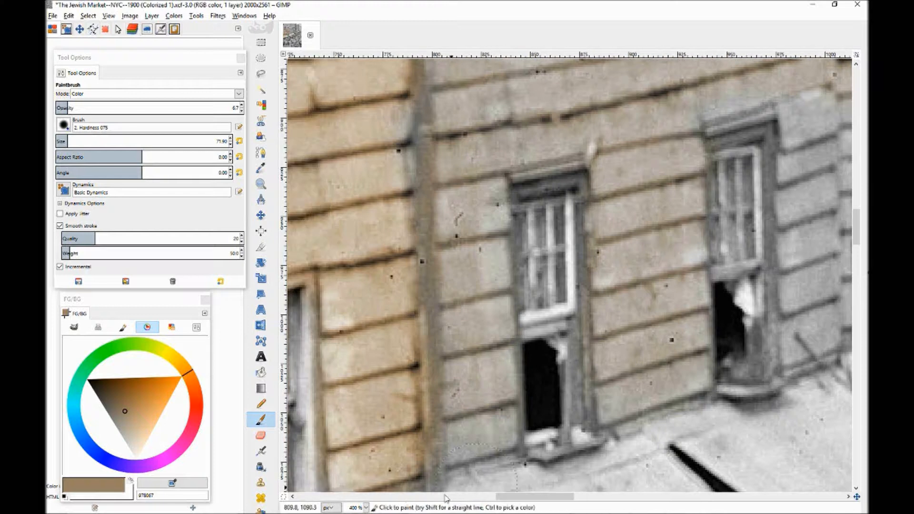
click(366, 508)
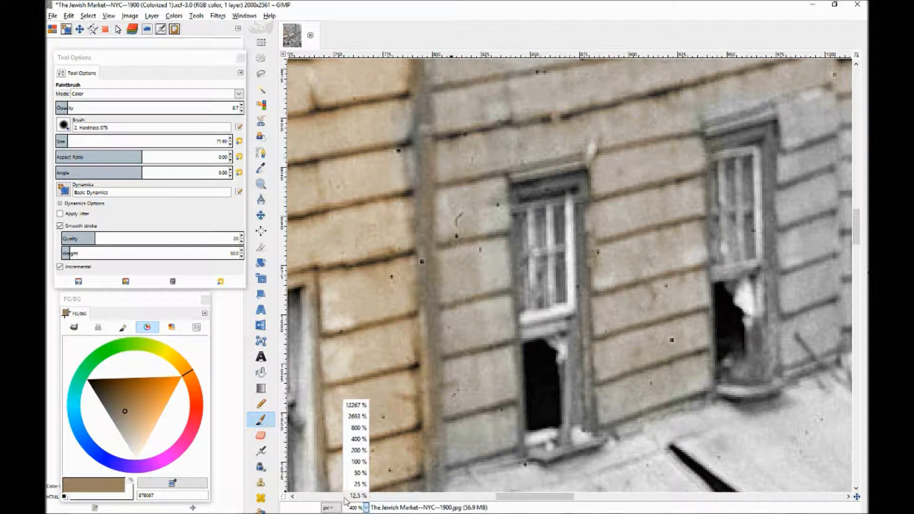
click(358, 456)
drag(856, 237, 857, 227)
scroll(559, 295, down, 3)
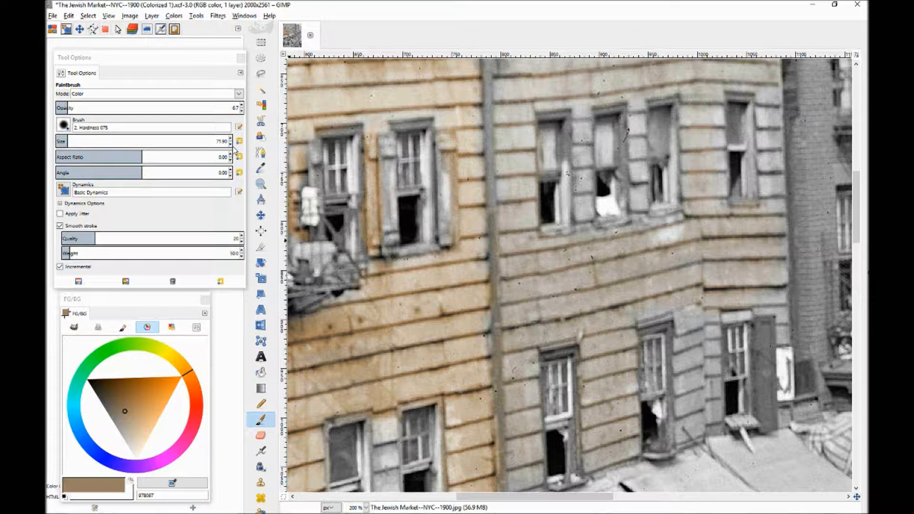
click(231, 144)
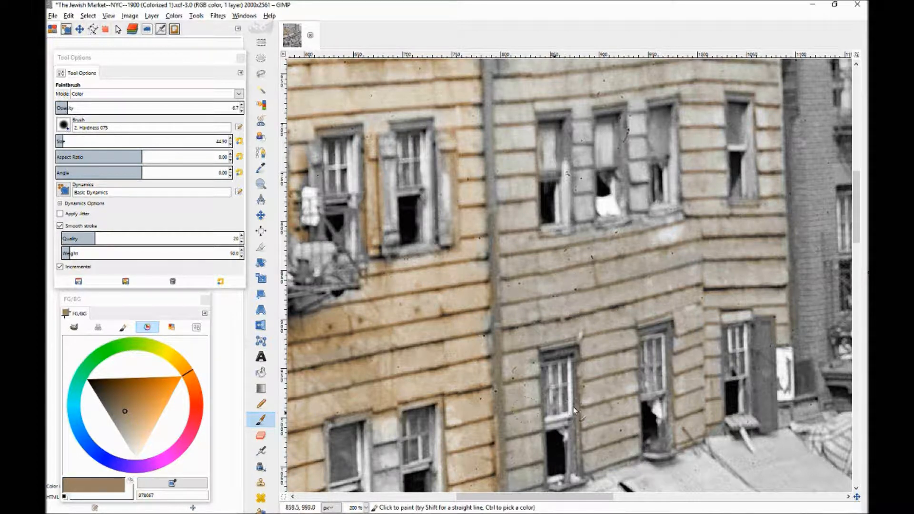
- Set the brush size to 21.90 and paint the grey siding between the yellow building's lower-right windows, sampling a richer brown
drag(543, 497, 397, 510)
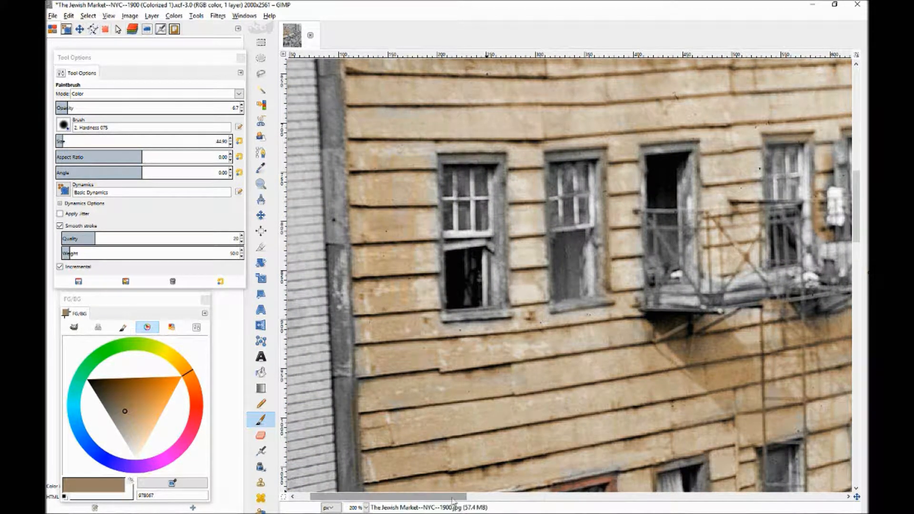
scroll(543, 491, right, 10)
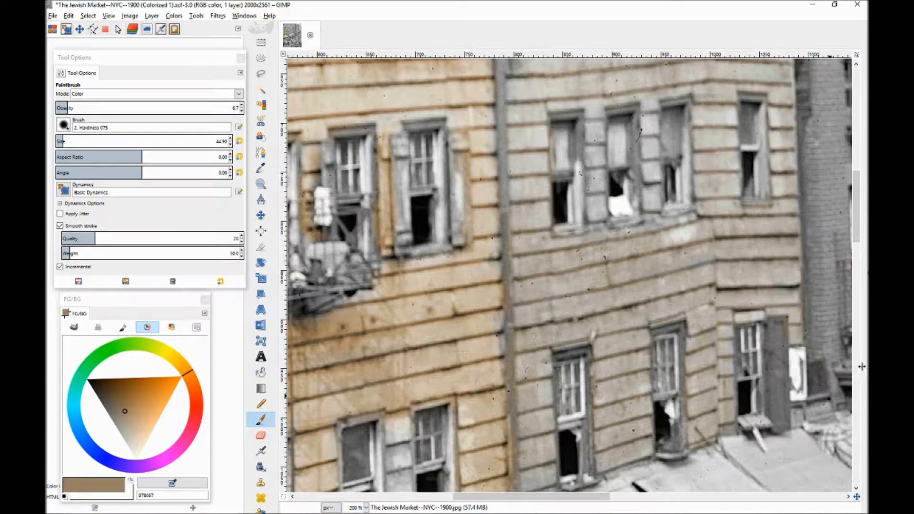
scroll(857, 263, down, 3)
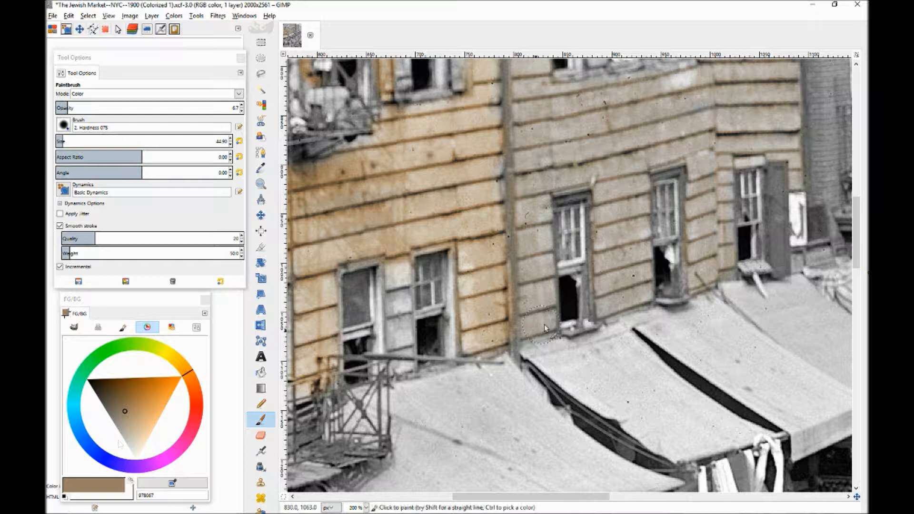
drag(187, 379, 186, 368)
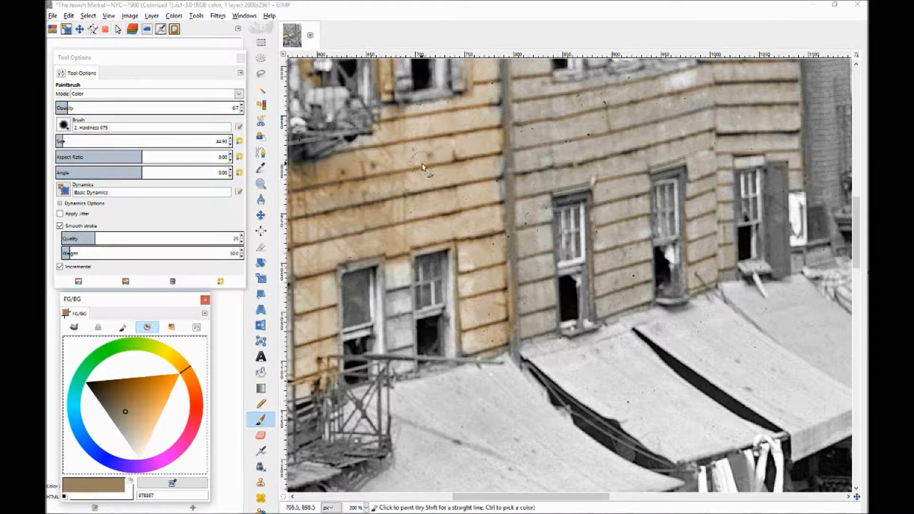
click(232, 144)
mouse_move(497, 93)
mouse_down()
mouse_move(500, 134)
mouse_move(497, 84)
mouse_move(500, 197)
mouse_up()
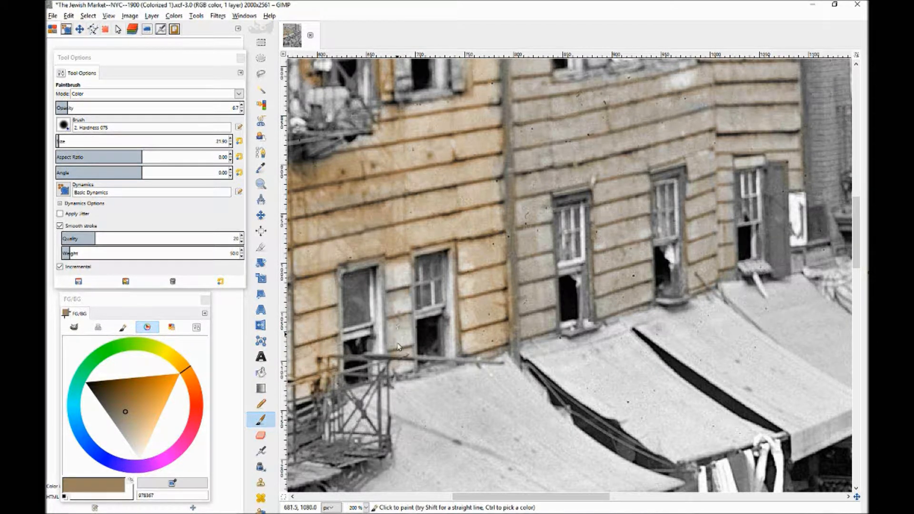
ctrl+click(409, 317)
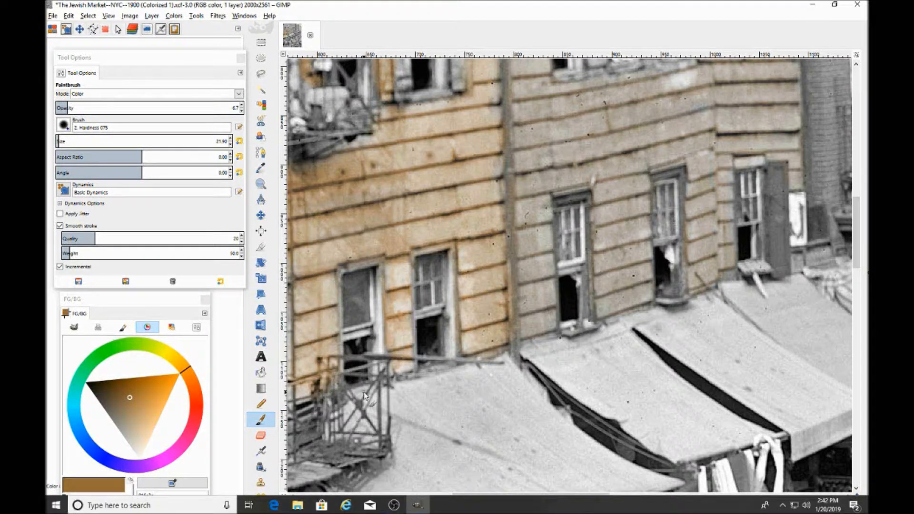
- Neutralize the brown tint on the lower fire-escape railing with white at brush size 2.00 and opacity about 89
click(366, 507)
click(355, 441)
drag(506, 497, 456, 497)
drag(855, 240, 854, 263)
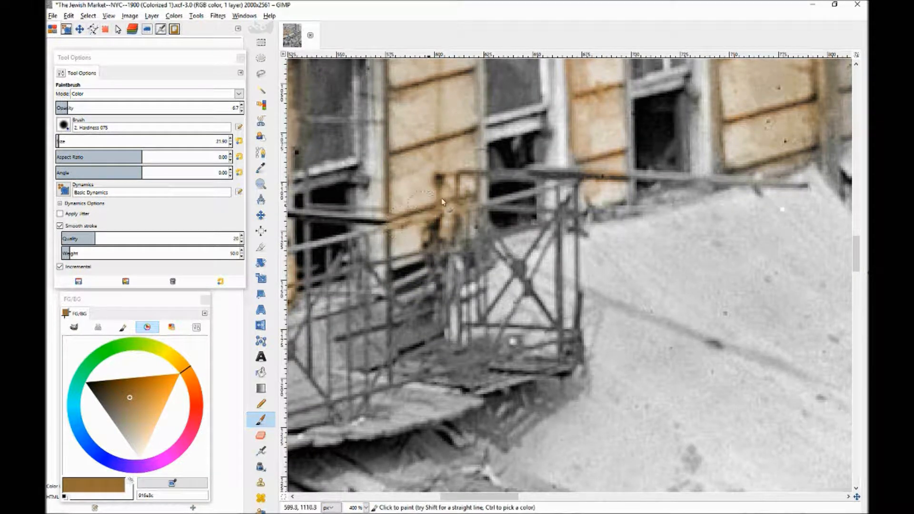
click(231, 144)
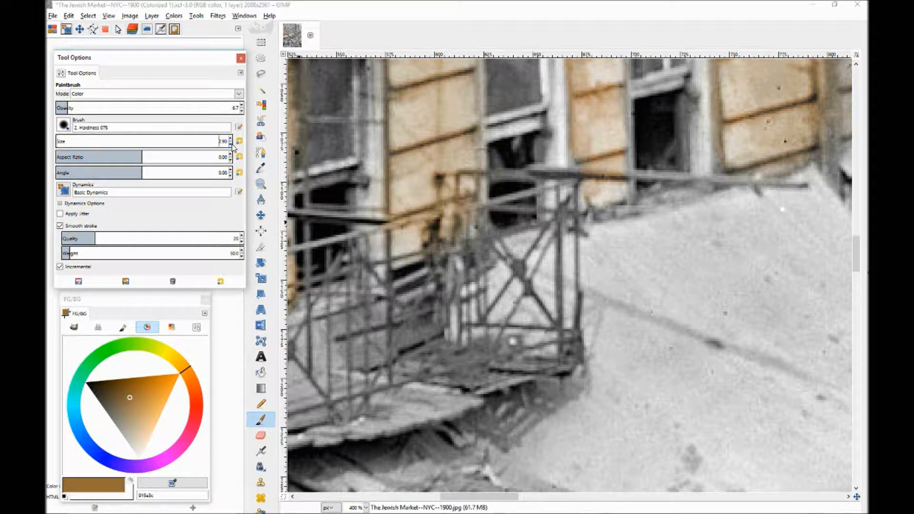
click(231, 138)
drag(68, 108, 197, 108)
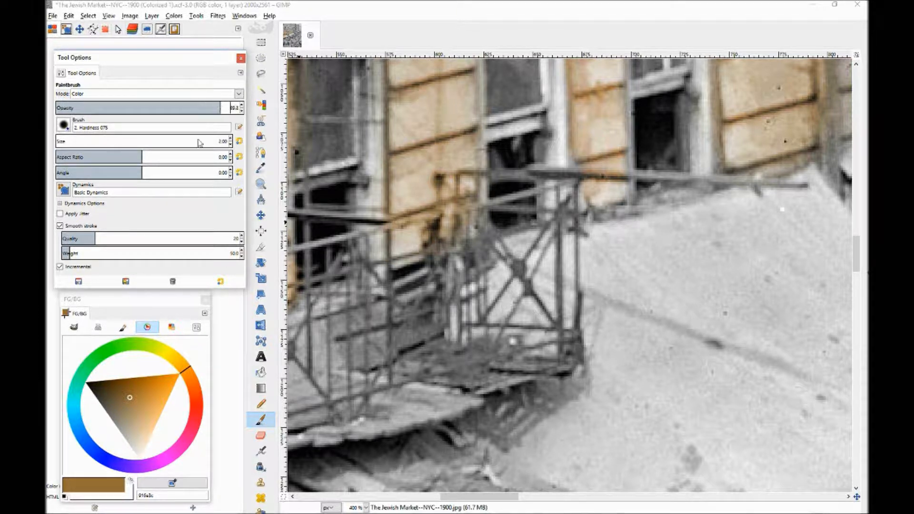
drag(127, 395, 139, 460)
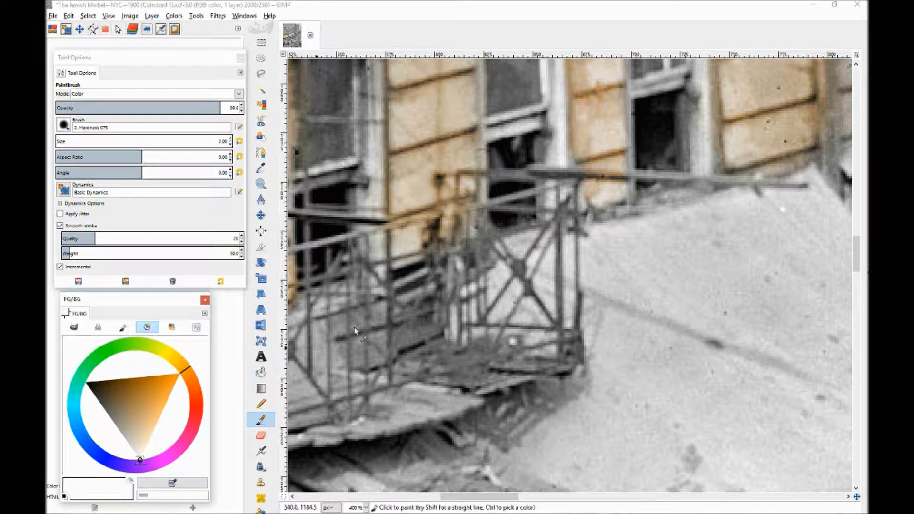
drag(397, 225, 419, 221)
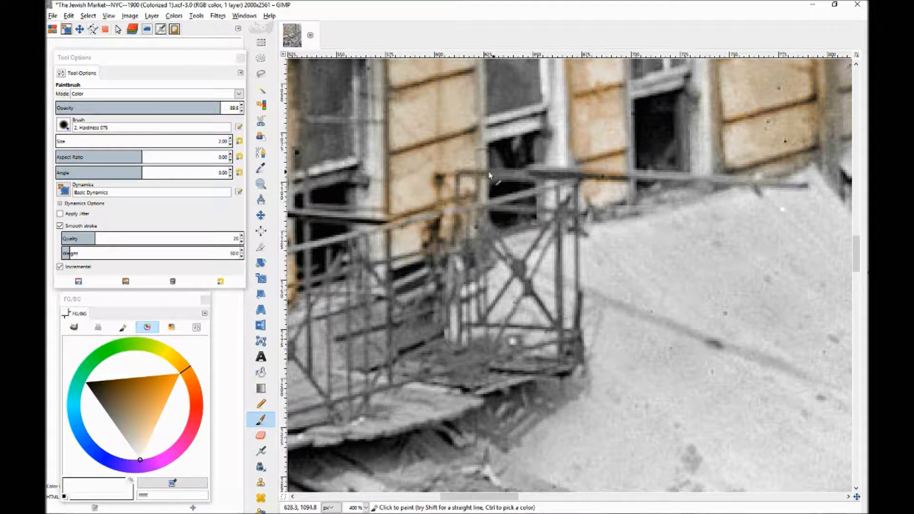
- Enlarge the brush to 4.00 and neutralize the rest of the lower fire-escape railing as far as the striped bedding
click(231, 138)
click(231, 138)
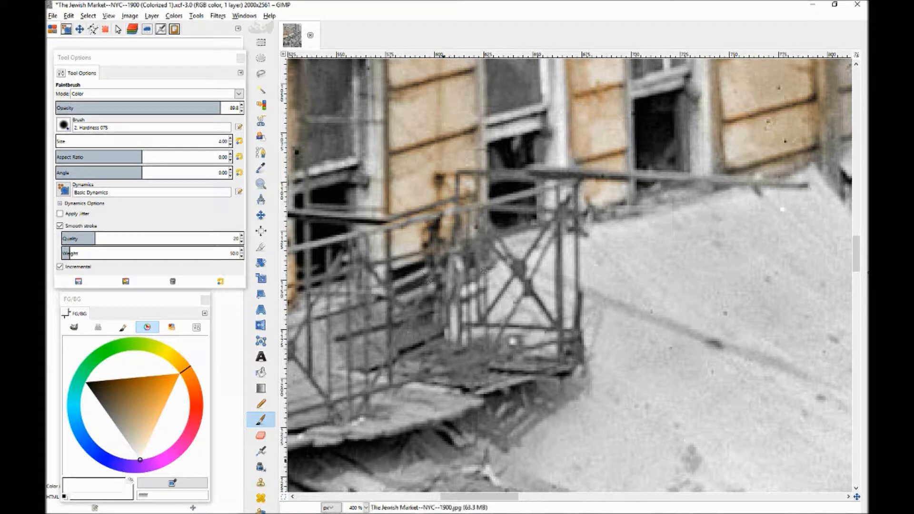
drag(478, 496, 444, 498)
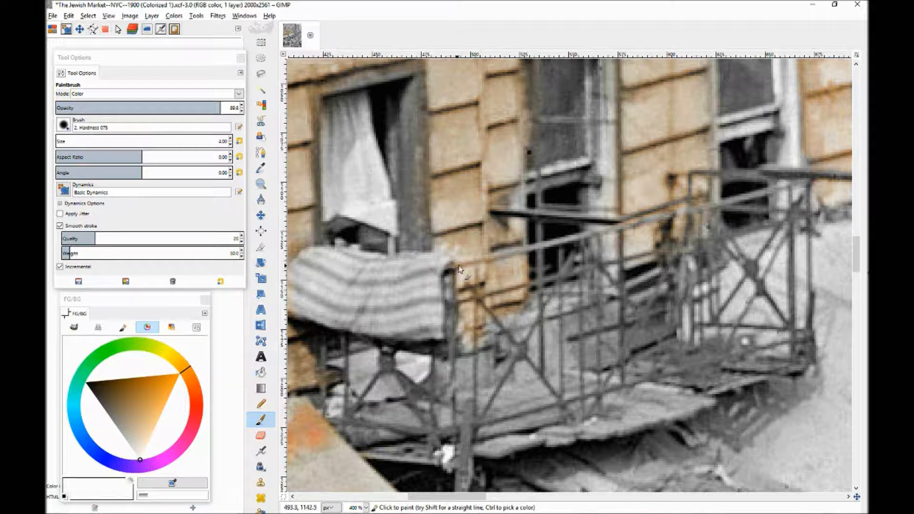
drag(478, 296, 476, 330)
- Paint the brown tint off the fire-escape ladder's vertical rails and rung on the siding above the lower windows
drag(856, 257, 859, 233)
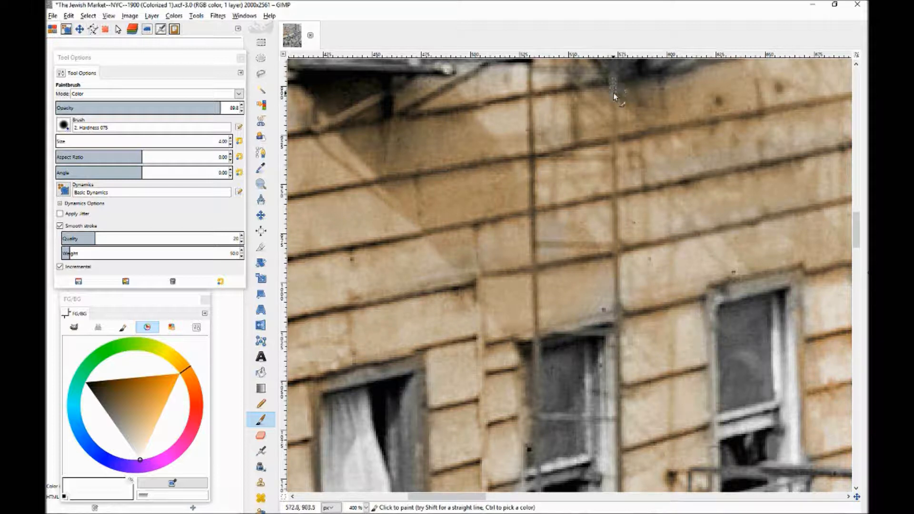
drag(616, 151, 615, 167)
drag(616, 241, 617, 278)
drag(538, 155, 602, 159)
drag(532, 70, 529, 123)
drag(532, 155, 534, 180)
- Enlarge the brush to 6.00 and neutralize the brown tint on the upper fire-escape railing bars crossing the siding between the windows
key(bracketright)
key(bracketright)
scroll(538, 334, up, 5)
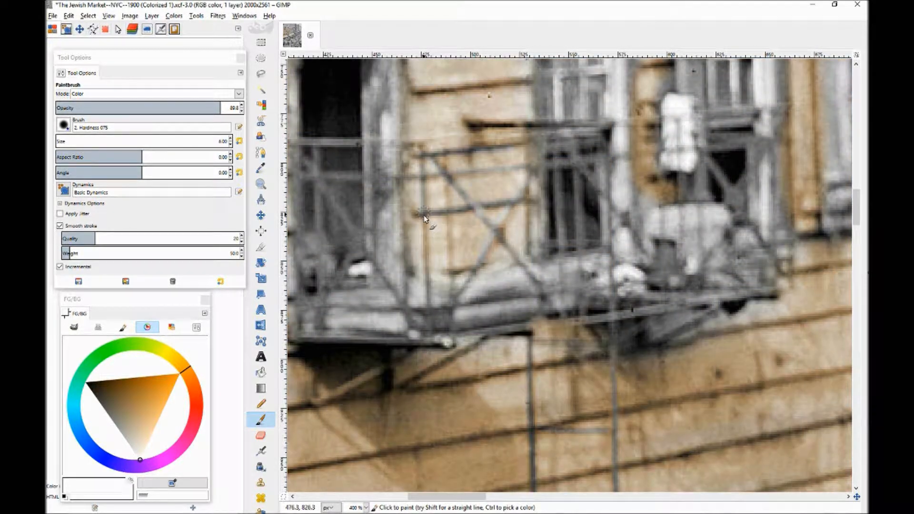
drag(449, 194, 451, 251)
drag(467, 141, 372, 147)
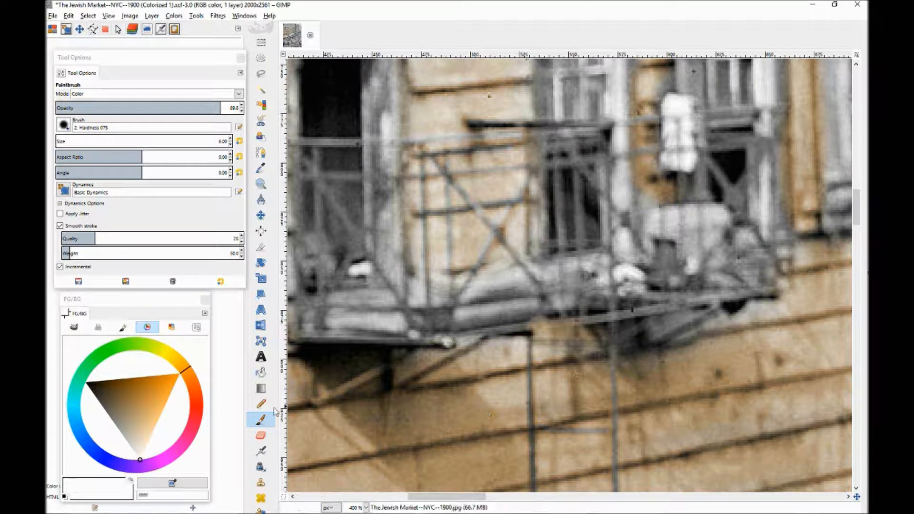
- Tint the grey siding beneath the upper fire-escape platform brown (997c52), first at opacity 15.2, then at brush size 20.00 and opacity about 5.6
click(129, 404)
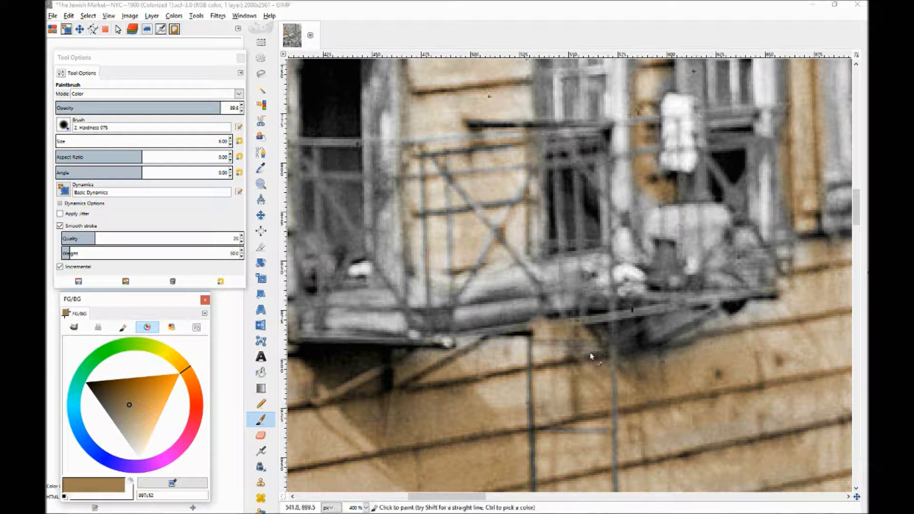
click(80, 109)
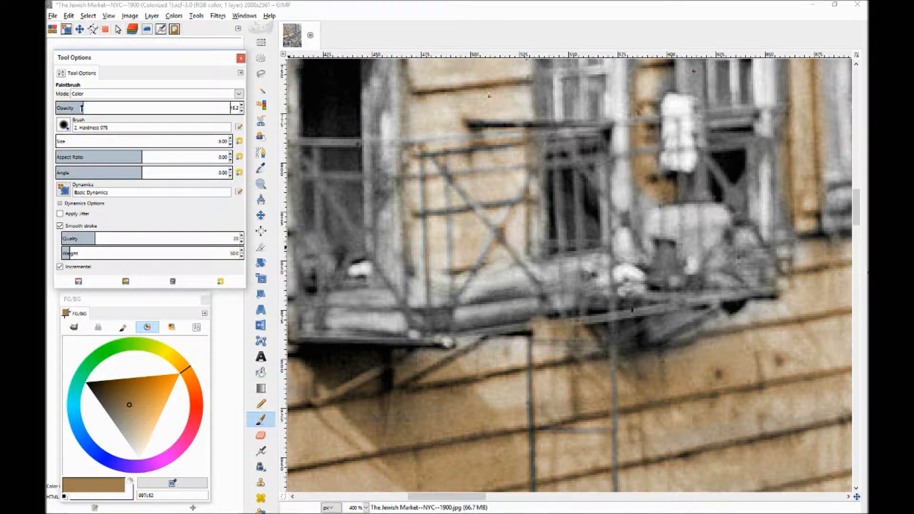
mouse_move(623, 321)
mouse_down()
mouse_move(633, 334)
mouse_move(657, 327)
mouse_up()
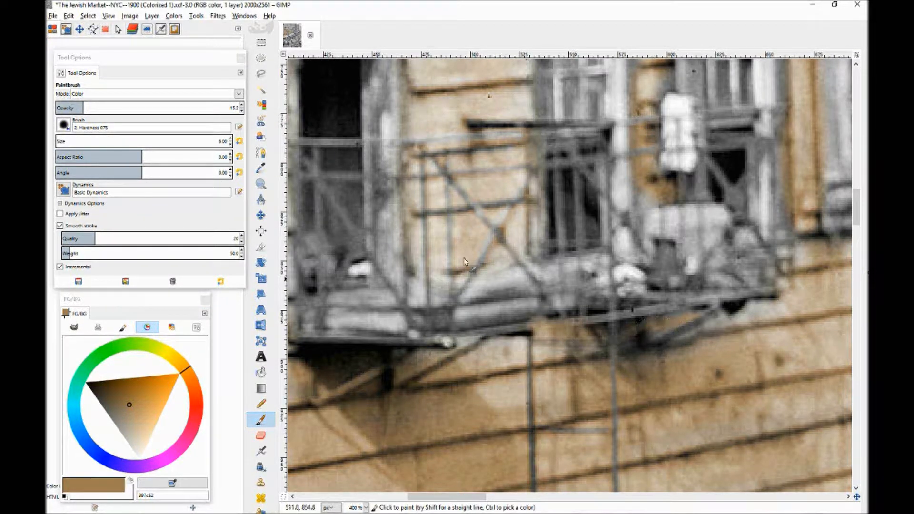
click(231, 138)
drag(82, 108, 66, 108)
click(652, 340)
mouse_move(691, 333)
mouse_down()
mouse_move(620, 354)
mouse_move(601, 343)
mouse_move(591, 353)
mouse_move(533, 342)
mouse_move(523, 312)
mouse_up()
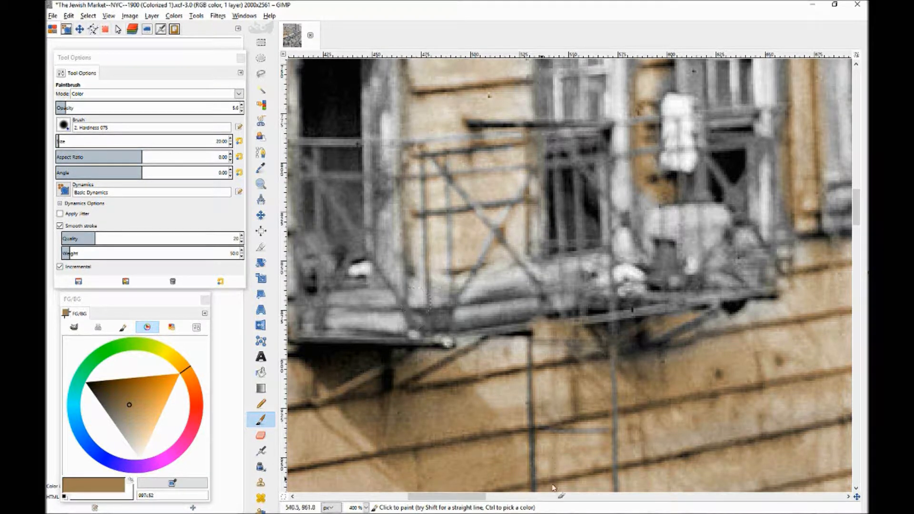
- Try to intensify the leftmost red window frame with the brush in Saturation mode, opacity 14.2 and a deep orange-brown
scroll(476, 415, left, 8)
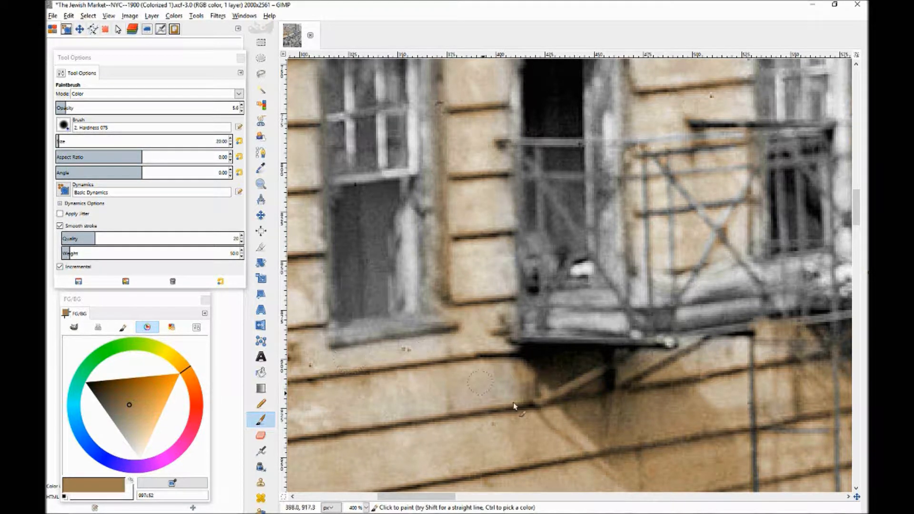
scroll(466, 474, left, 4)
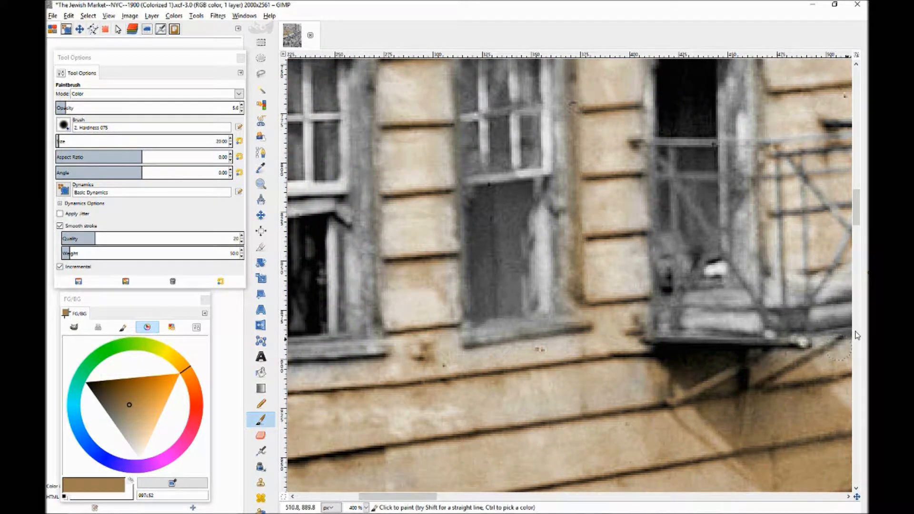
drag(857, 213, 856, 251)
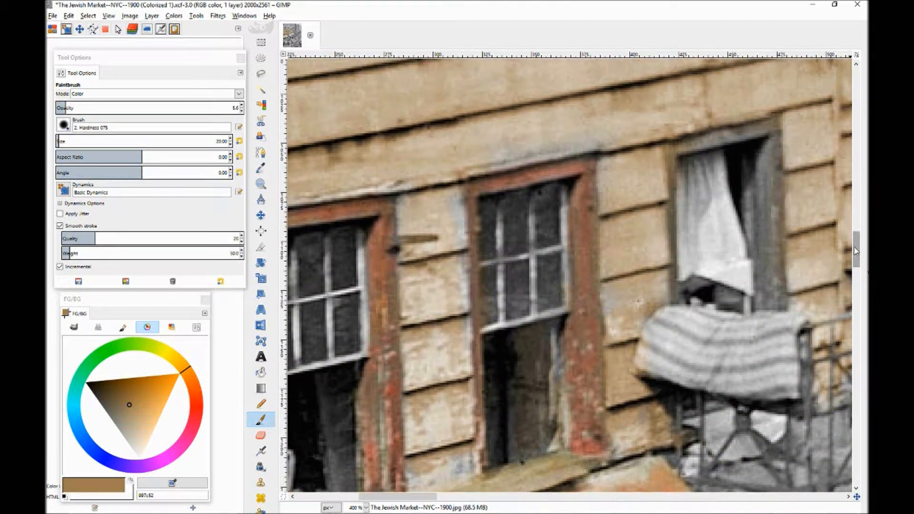
click(238, 94)
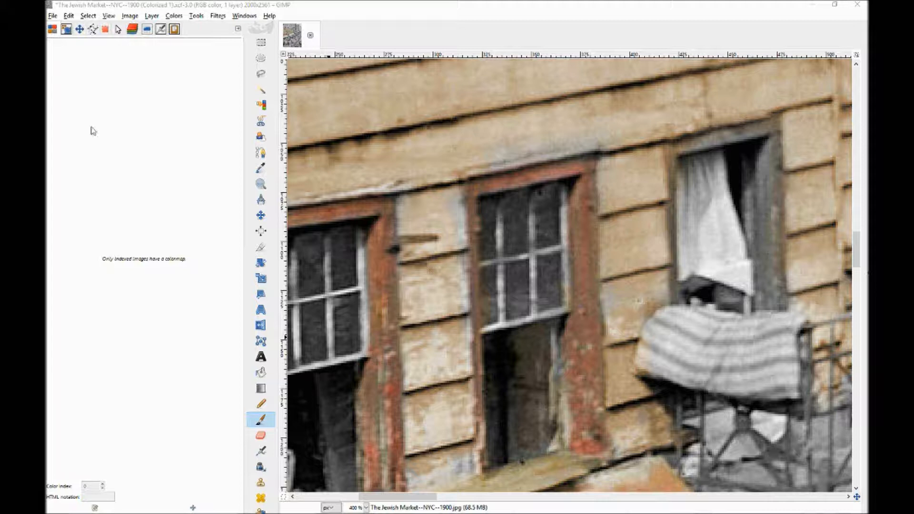
click(61, 34)
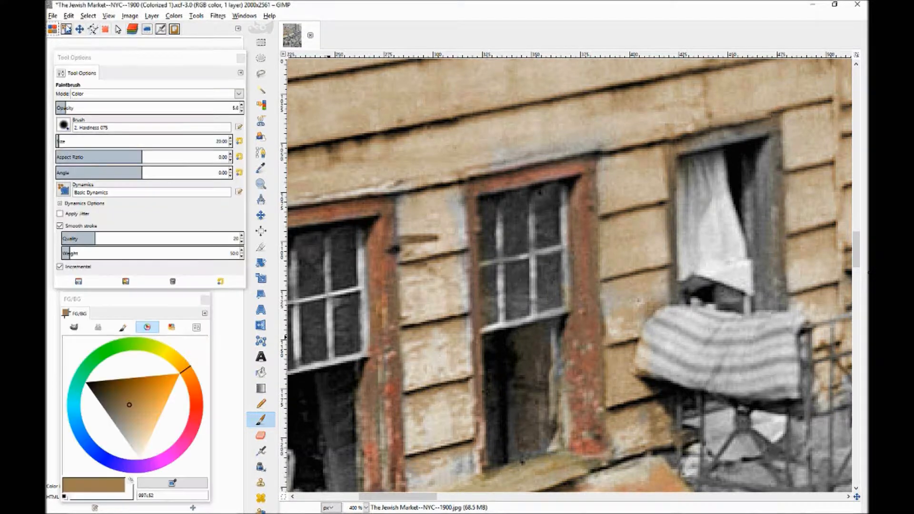
click(238, 94)
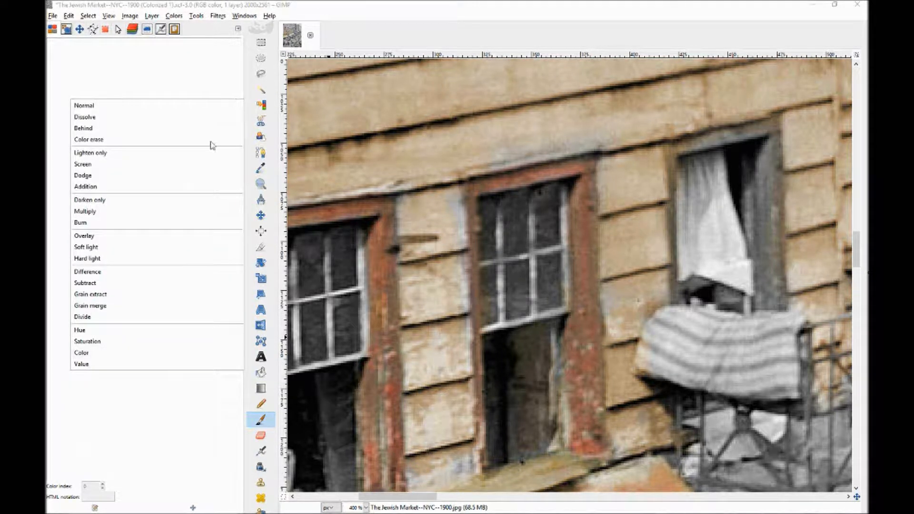
click(159, 339)
click(354, 211)
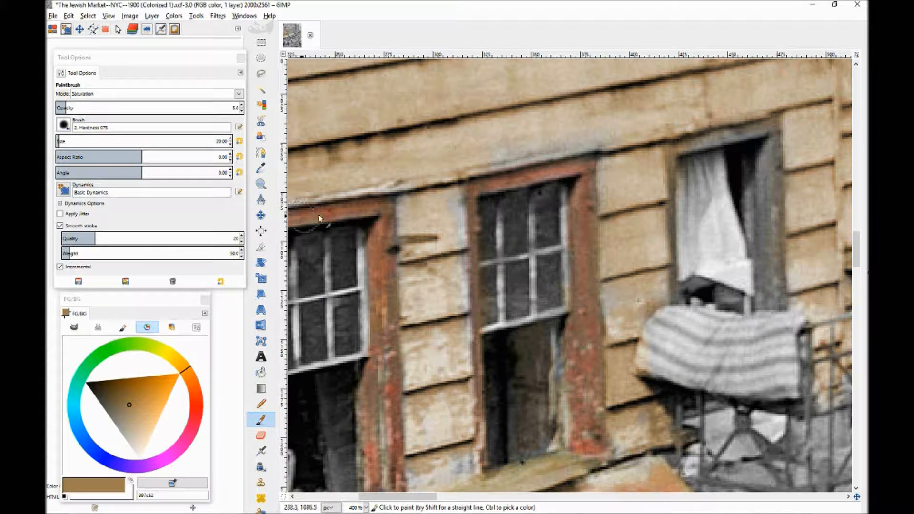
drag(73, 104, 81, 106)
drag(132, 409, 138, 379)
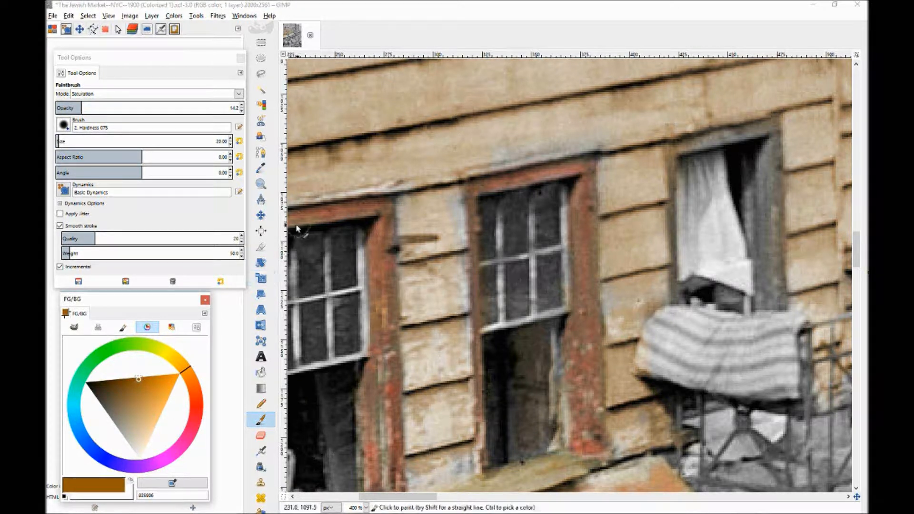
drag(384, 218, 378, 474)
drag(373, 420, 363, 373)
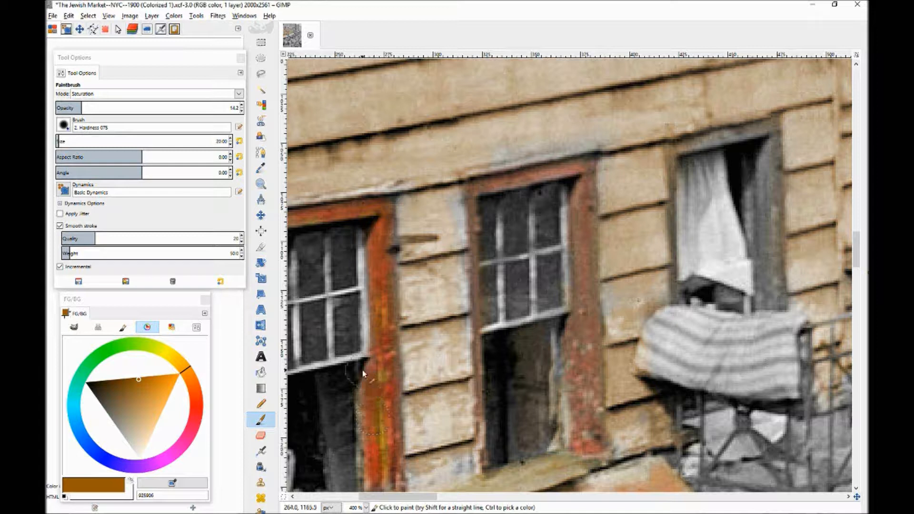
- Try the same saturation strokes on the second red window frame, and undo them on both frames
mouse_move(478, 197)
mouse_down()
mouse_move(538, 177)
mouse_move(581, 178)
mouse_up()
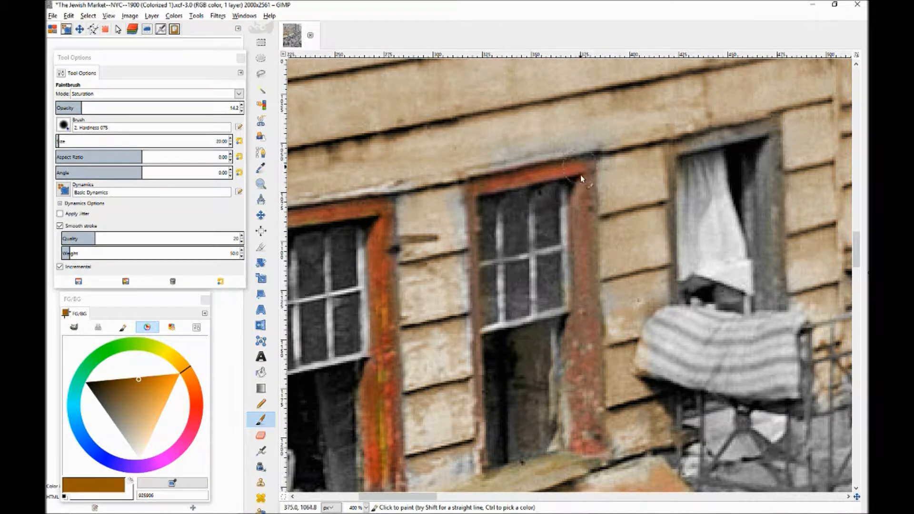
mouse_move(581, 233)
mouse_down()
mouse_move(595, 405)
mouse_move(594, 435)
mouse_move(582, 449)
mouse_move(576, 328)
mouse_up()
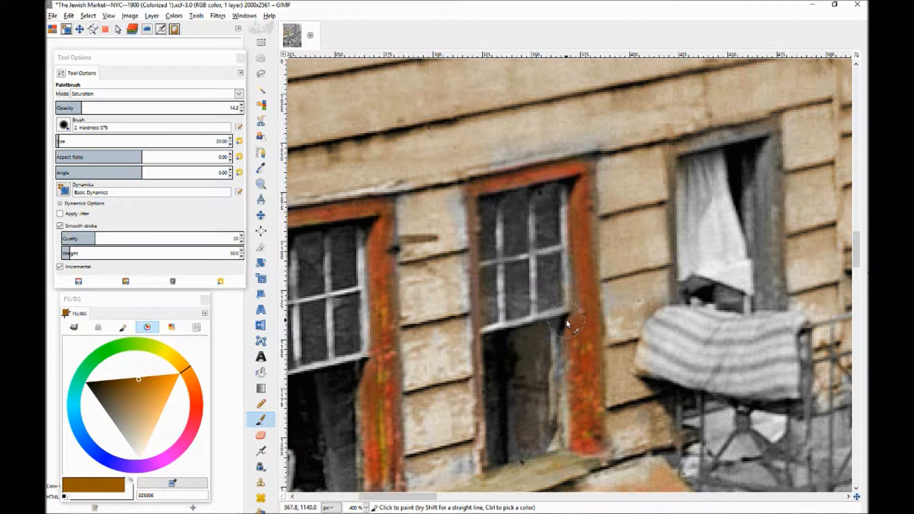
key(ctrl+z)
key(ctrl+z)
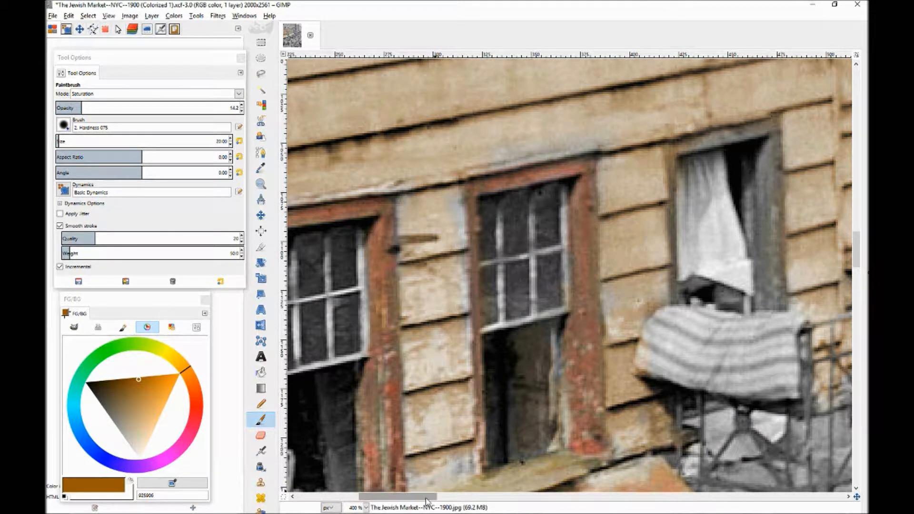
- Return the brush to Color mode, shift the hue to golden yellow, and try tinting the striped bedding at opacity 14.2
scroll(424, 476, left, 5)
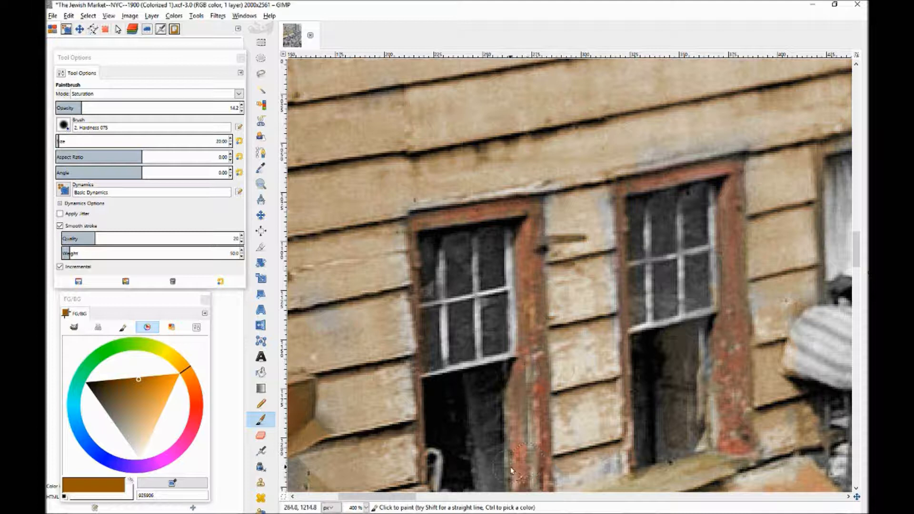
drag(376, 498, 428, 500)
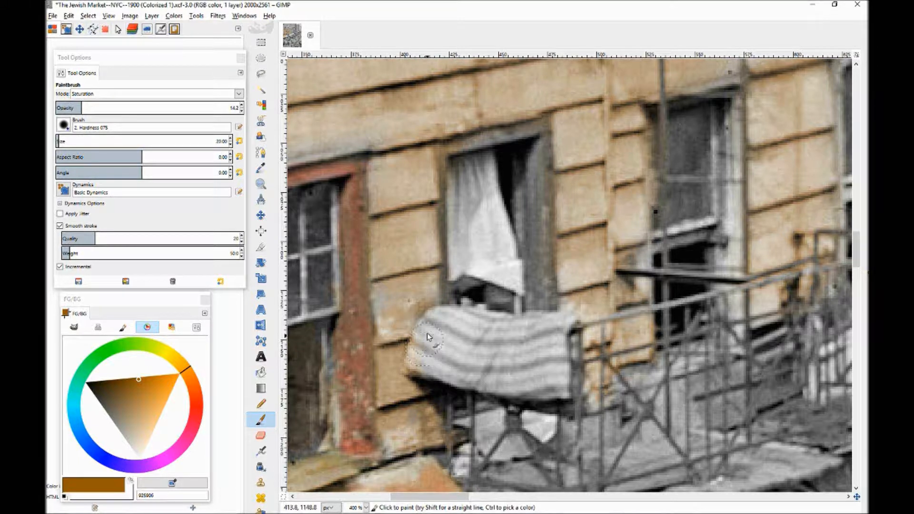
drag(180, 370, 173, 360)
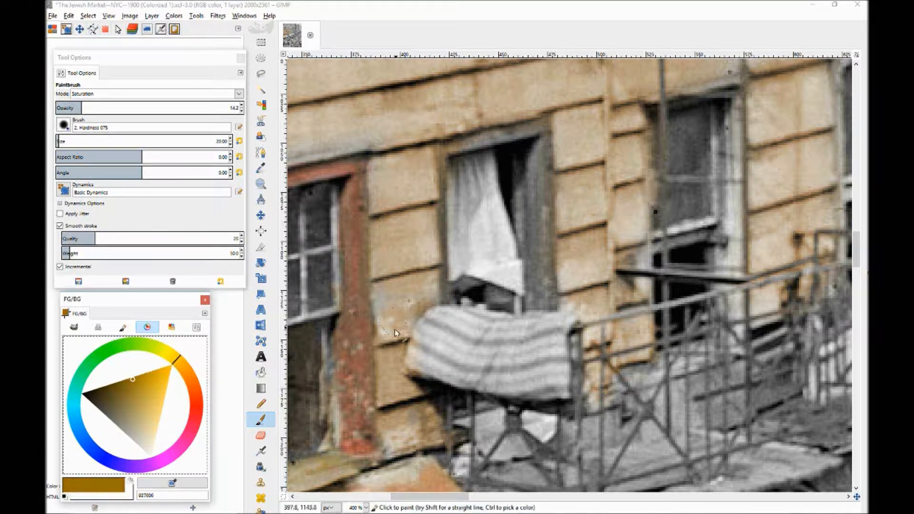
click(243, 93)
click(198, 355)
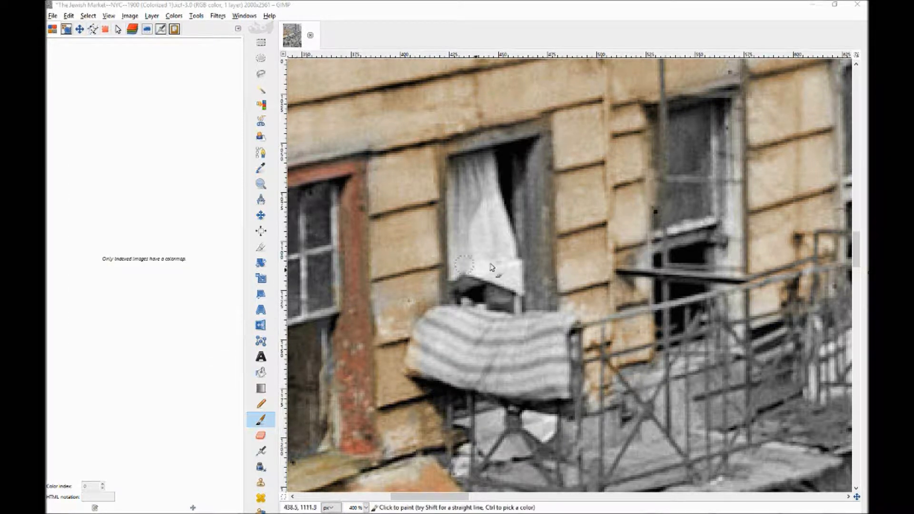
mouse_move(459, 325)
mouse_down()
mouse_move(432, 333)
mouse_move(440, 366)
mouse_up()
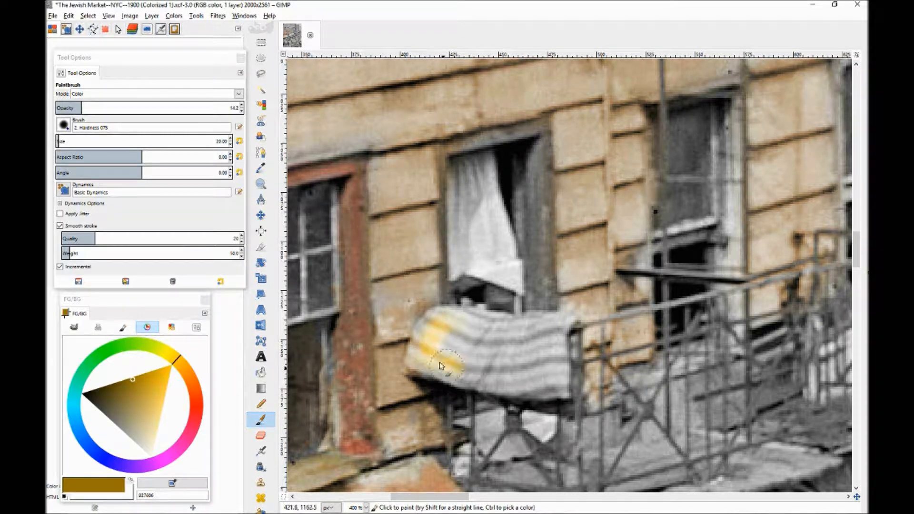
key(ctrl+z)
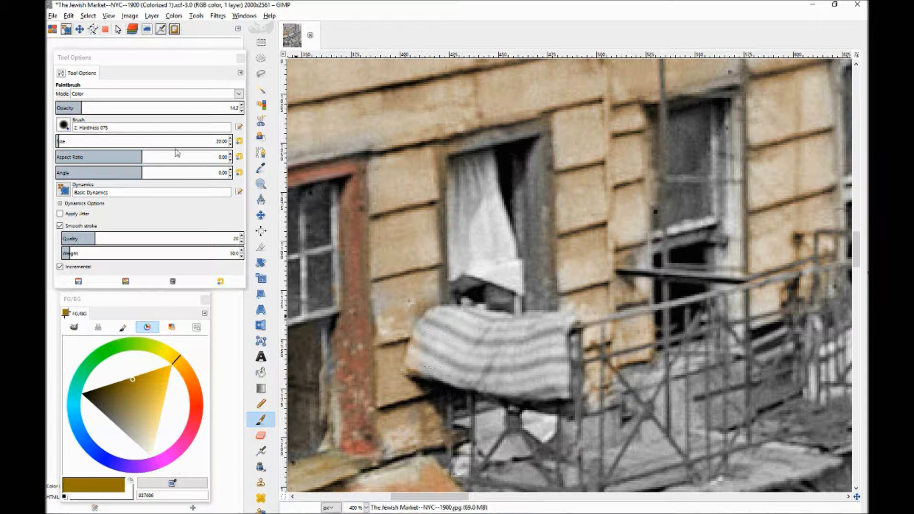
- Lower the brush opacity to 6.1, choose a lighter yellow, and tint the whole striped bedding a pale yellow
click(69, 109)
click(160, 403)
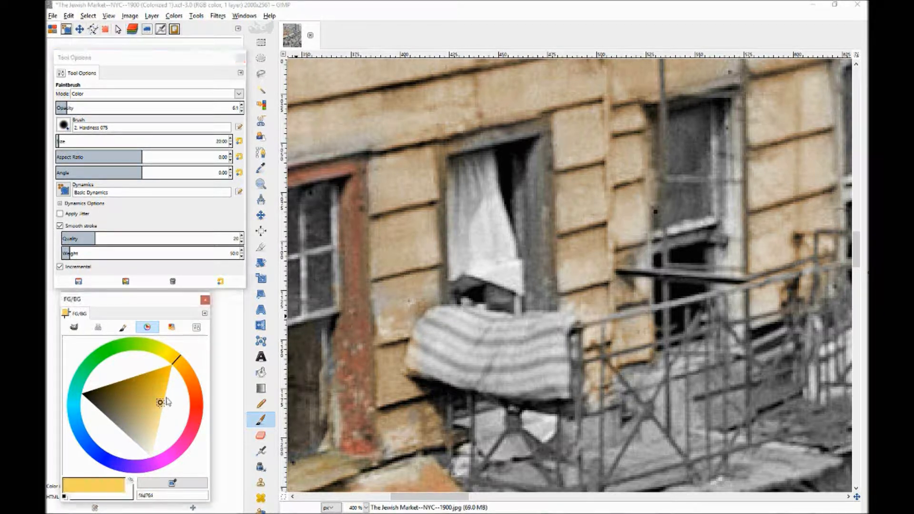
mouse_move(418, 347)
mouse_down()
mouse_move(439, 323)
mouse_move(420, 363)
mouse_move(473, 363)
mouse_move(433, 329)
mouse_move(473, 320)
mouse_move(427, 328)
mouse_up()
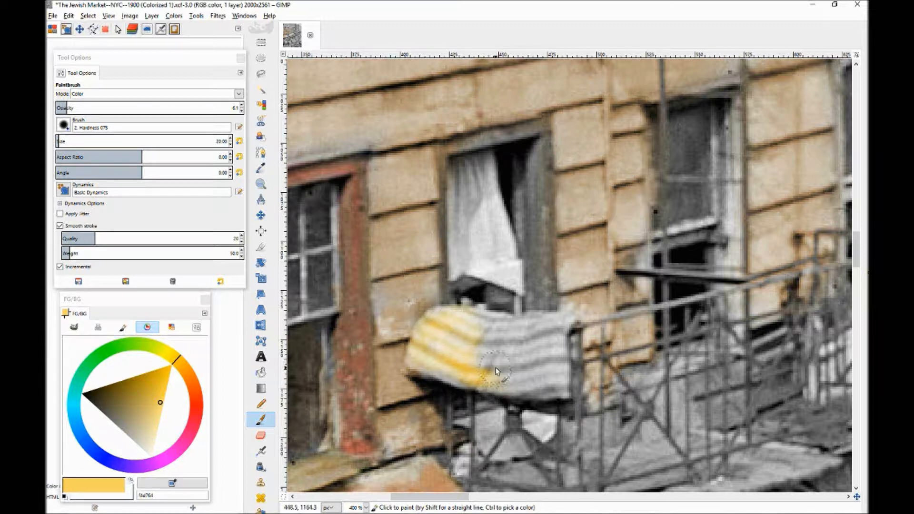
key(ctrl+z)
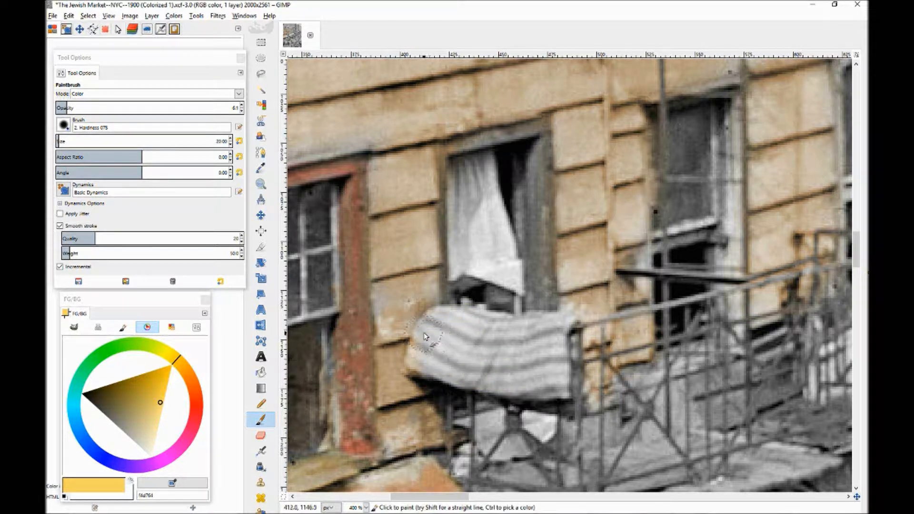
mouse_move(479, 358)
mouse_down()
mouse_move(554, 347)
mouse_move(559, 377)
mouse_move(489, 385)
mouse_move(417, 359)
mouse_move(453, 316)
mouse_move(442, 317)
mouse_move(492, 328)
mouse_move(563, 326)
mouse_up()
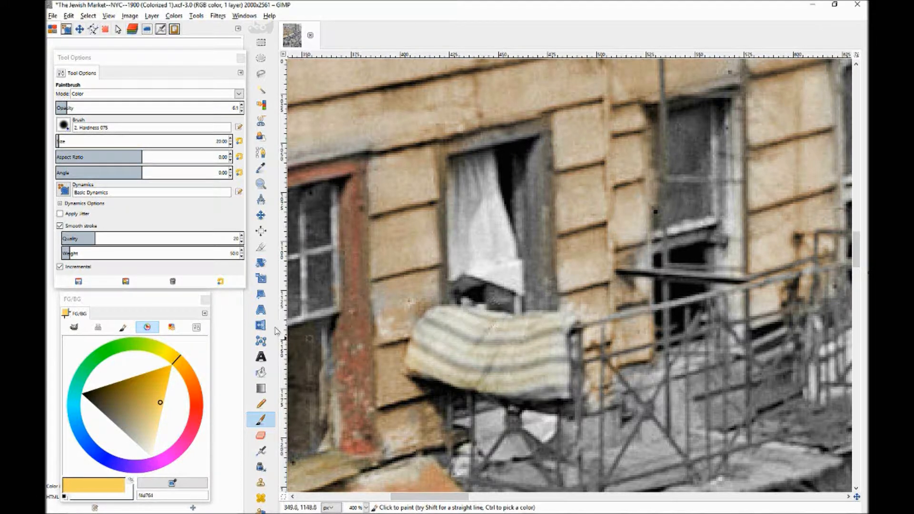
- Paint the bedding's dark stripes blue at brush size 11.00 and opacity 8.3, and shade its central fold with a slightly more violet blue
click(90, 444)
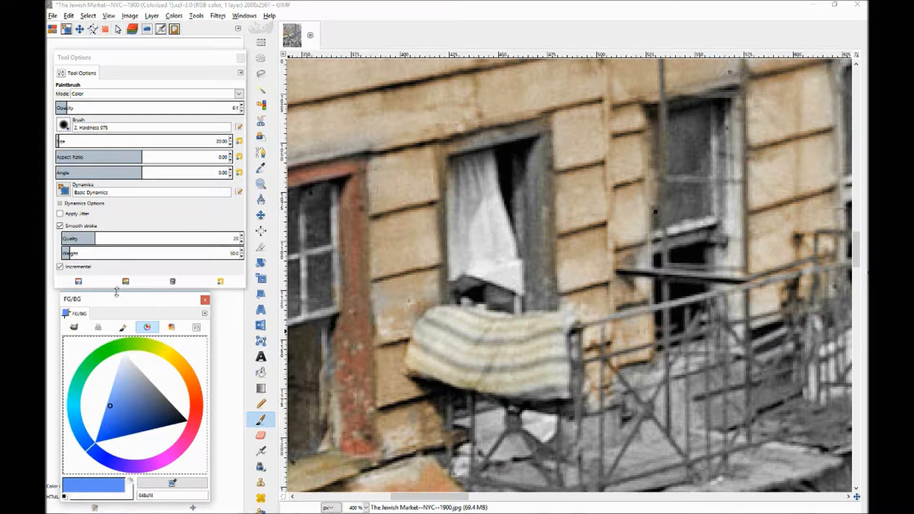
double_click(230, 144)
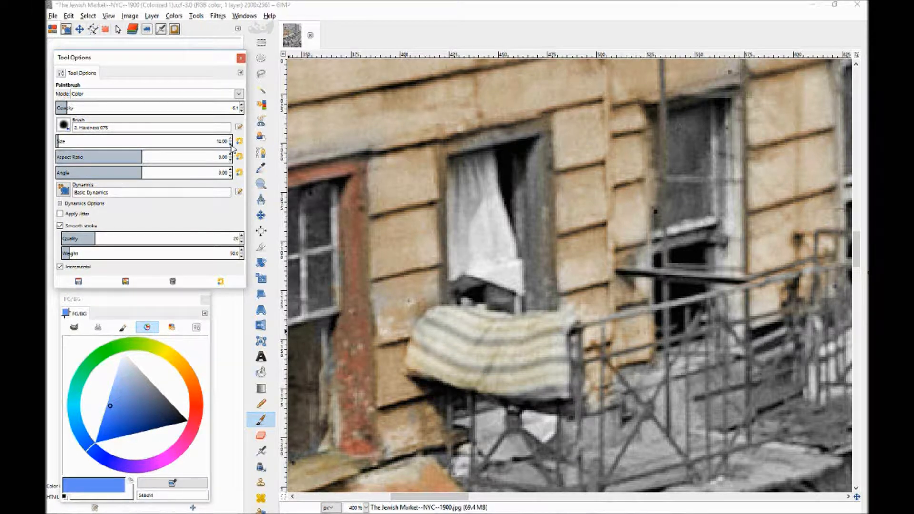
drag(68, 108, 70, 108)
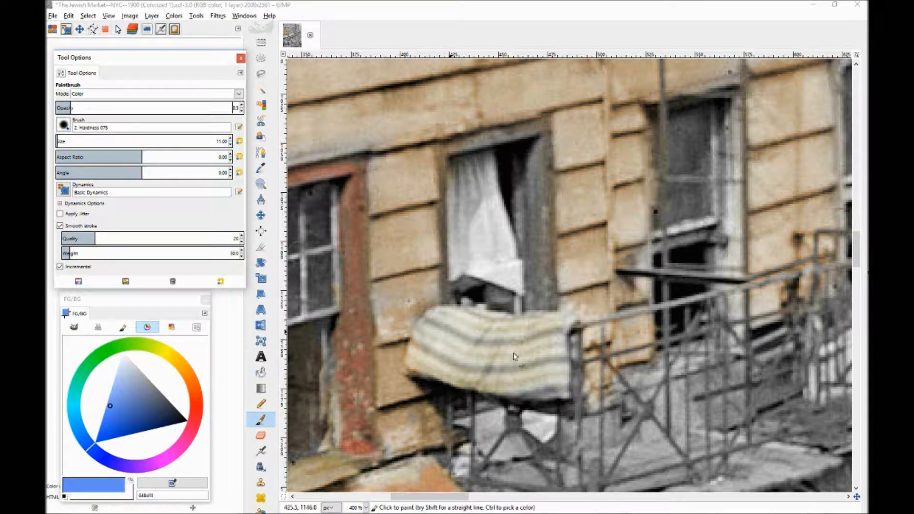
mouse_move(417, 346)
mouse_down()
mouse_move(469, 369)
mouse_move(567, 363)
mouse_up()
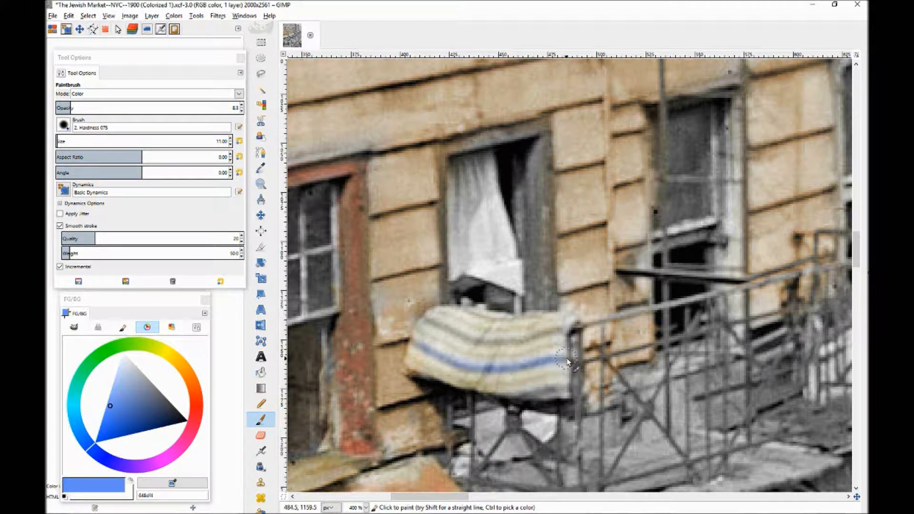
drag(567, 399, 519, 395)
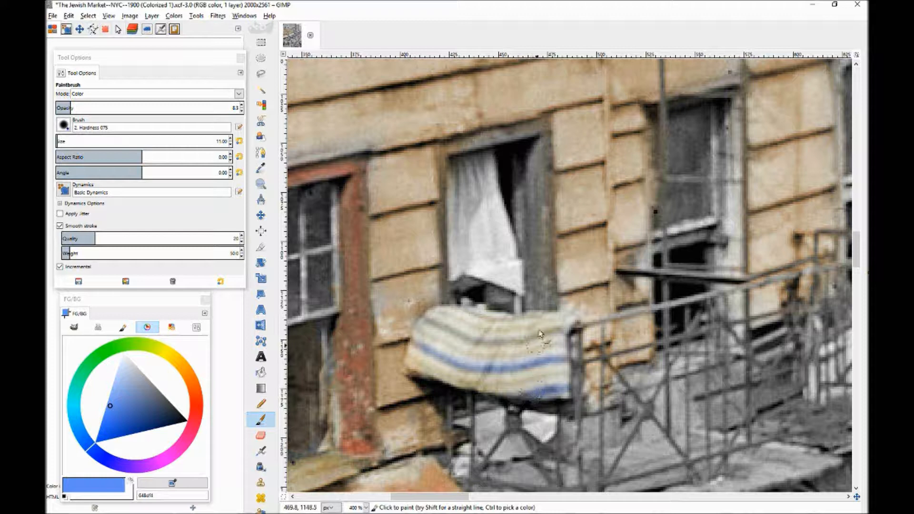
mouse_move(561, 334)
mouse_down()
mouse_move(476, 341)
mouse_move(426, 324)
mouse_move(461, 314)
mouse_move(524, 322)
mouse_up()
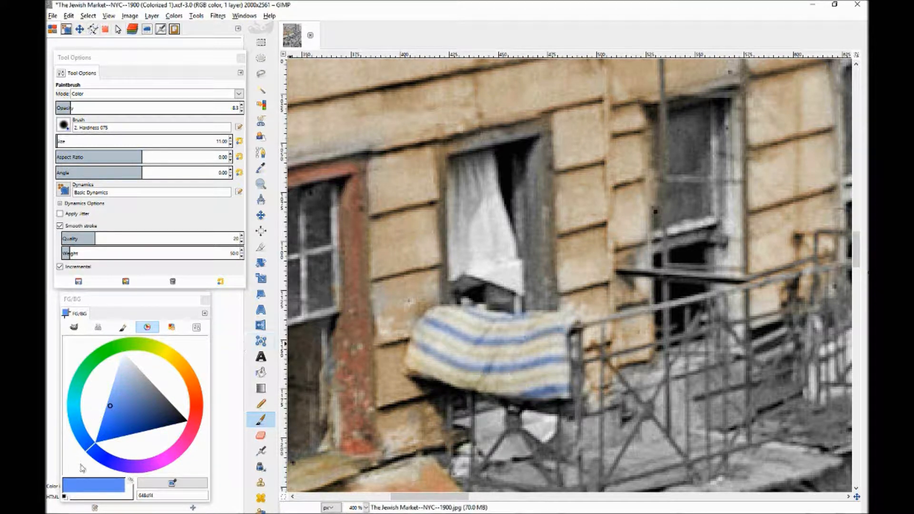
click(98, 454)
mouse_move(496, 327)
mouse_down()
mouse_move(478, 363)
mouse_move(497, 354)
mouse_move(490, 380)
mouse_up()
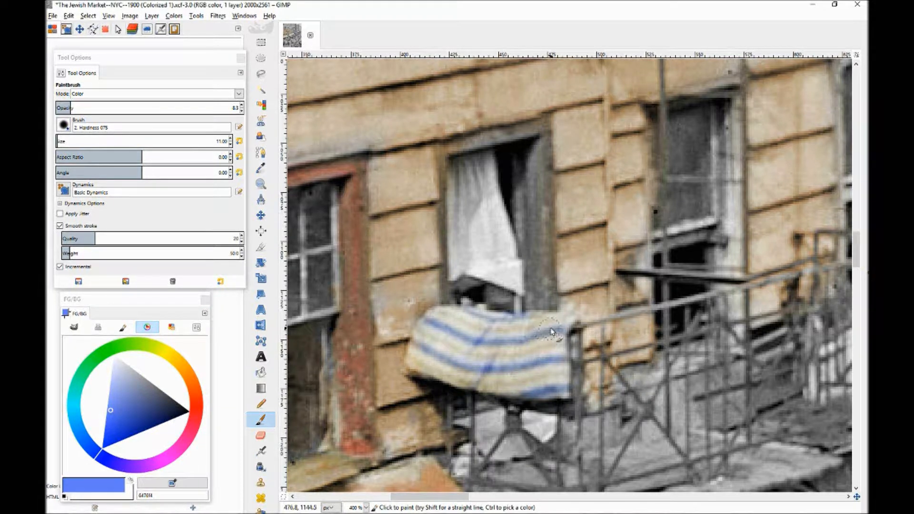
- Lower the brush opacity to 3.7, choose a sky-blue hue, and paint over the striped bedding's lower edge and central fold
drag(69, 108, 62, 108)
mouse_move(421, 376)
mouse_down()
mouse_move(484, 394)
mouse_move(516, 387)
mouse_up()
click(84, 433)
drag(411, 372, 563, 400)
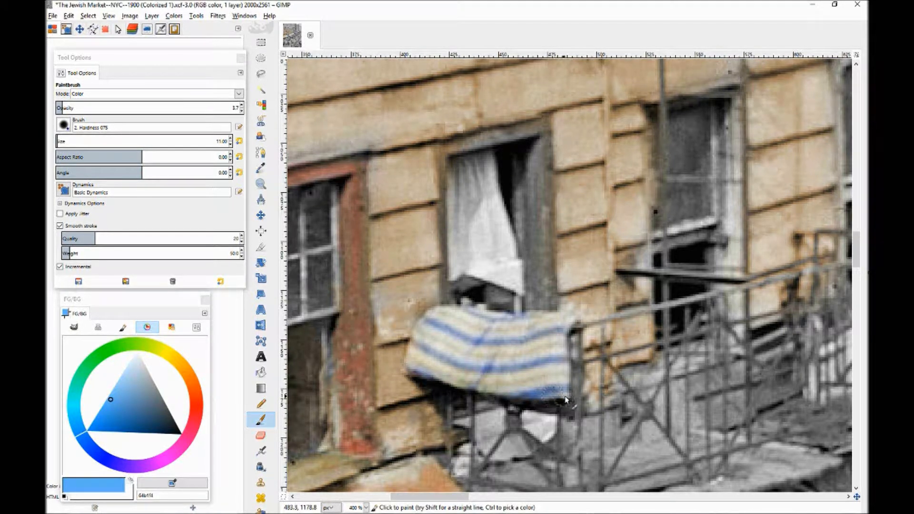
mouse_move(479, 352)
mouse_down()
mouse_move(520, 327)
mouse_move(494, 316)
mouse_move(424, 330)
mouse_move(469, 309)
mouse_up()
- Try tinting the white window curtain with progressively lighter blues at opacity 3.7, undoing each attempt
mouse_move(482, 189)
mouse_down()
mouse_move(473, 153)
mouse_move(454, 178)
mouse_up()
key(ctrl+z)
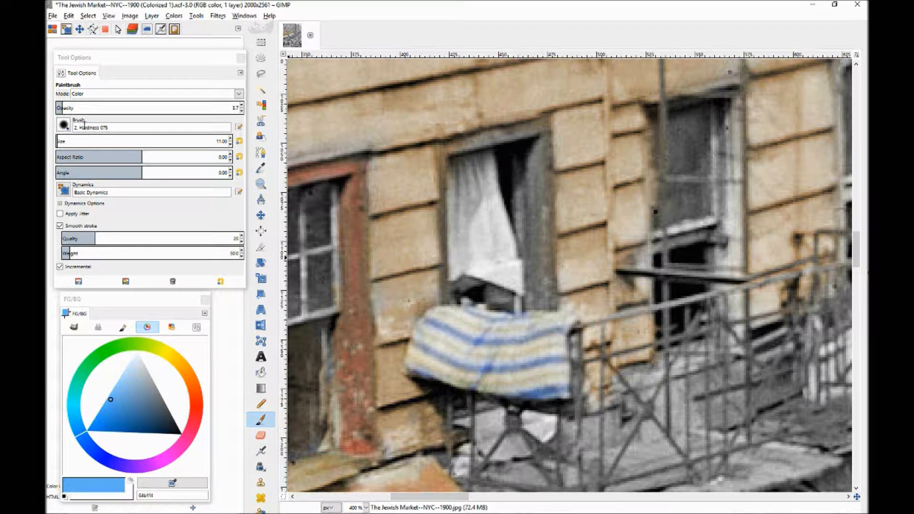
drag(122, 394, 122, 379)
mouse_move(447, 181)
mouse_down()
mouse_move(459, 159)
mouse_move(439, 184)
mouse_up()
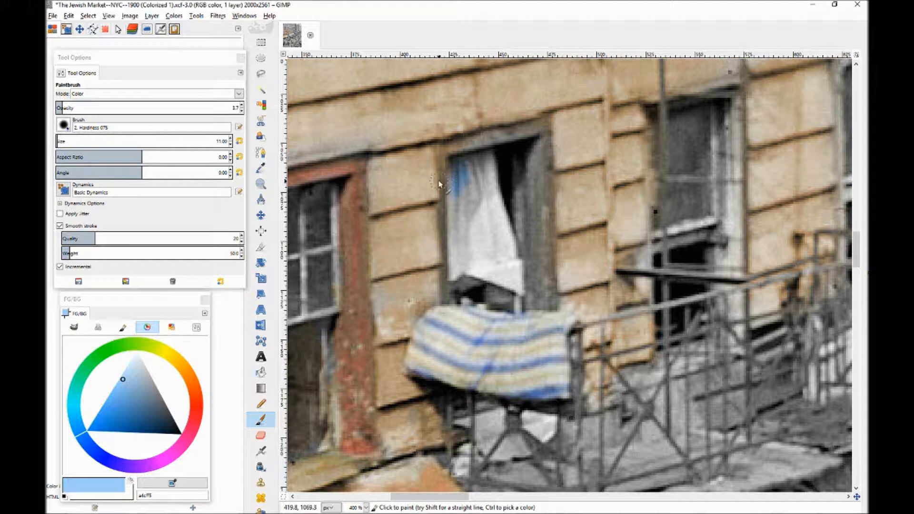
key(ctrl+z)
drag(125, 378, 132, 367)
drag(462, 218, 460, 230)
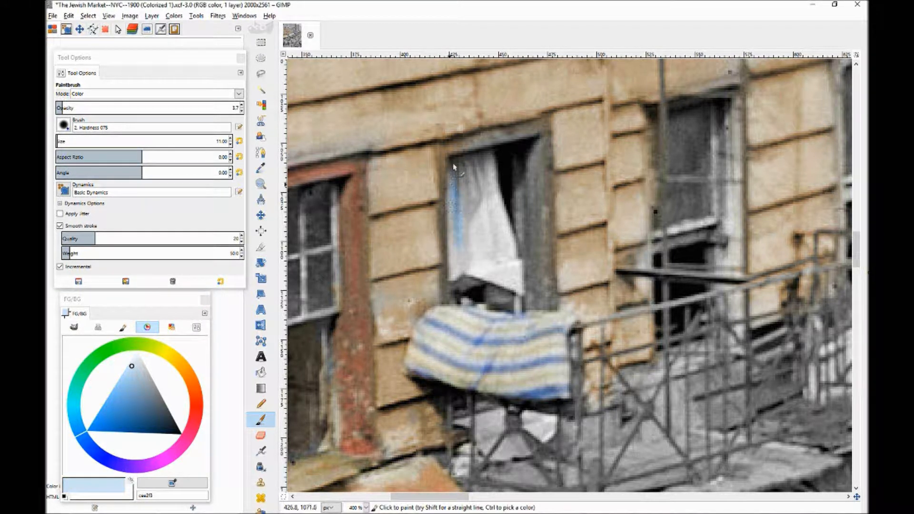
drag(467, 155, 491, 188)
key(ctrl+z)
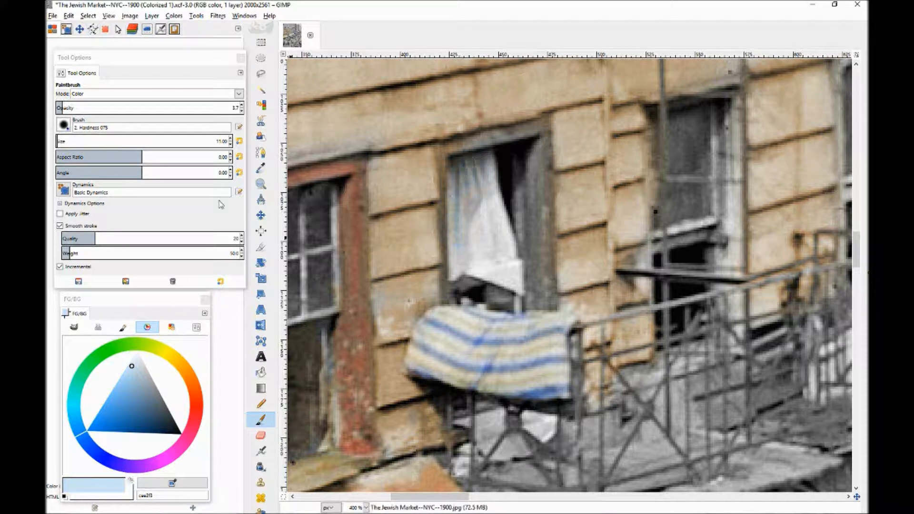
- Choose a medium blue, set opacity 0.8 and brush size 10.00 after trying 33.00, and tint the curtain faintly
click(231, 140)
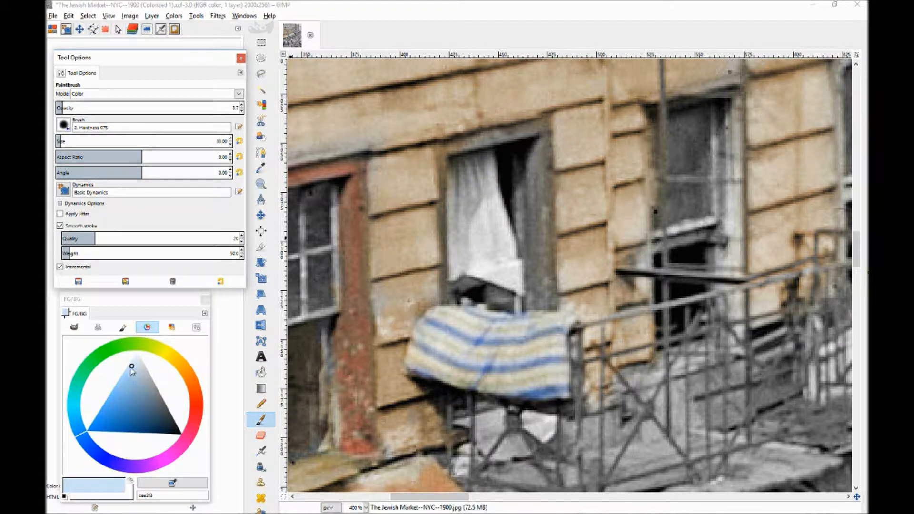
drag(131, 370, 114, 394)
click(62, 109)
drag(59, 108, 57, 107)
drag(464, 157, 487, 181)
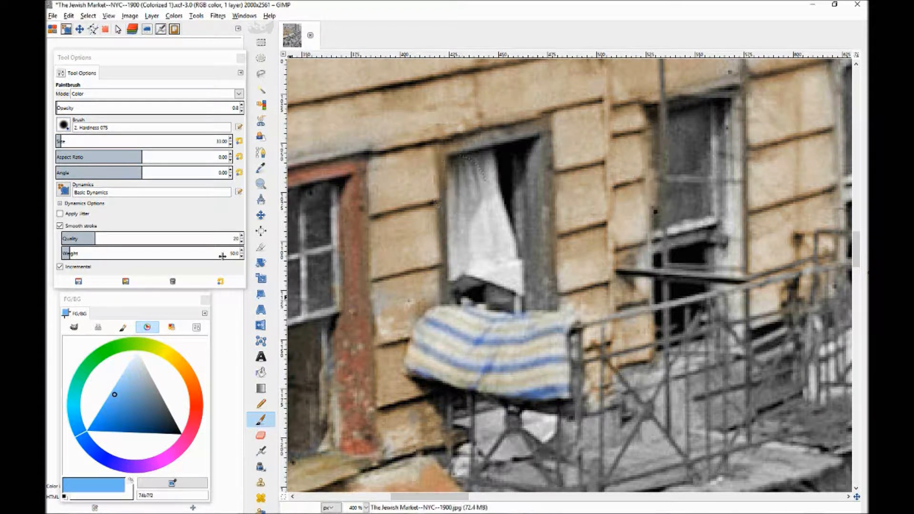
drag(61, 141, 57, 141)
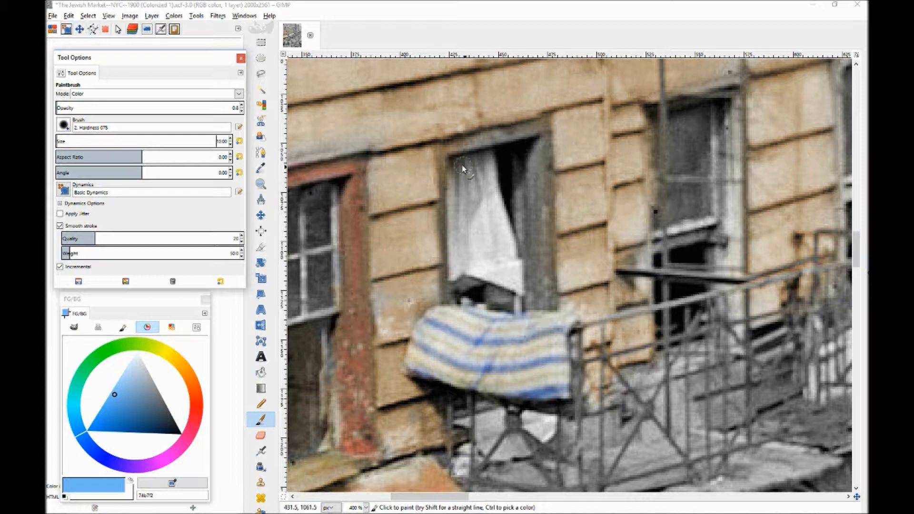
drag(457, 168, 449, 205)
mouse_move(475, 159)
mouse_down()
mouse_move(460, 264)
mouse_move(455, 235)
mouse_move(464, 271)
mouse_up()
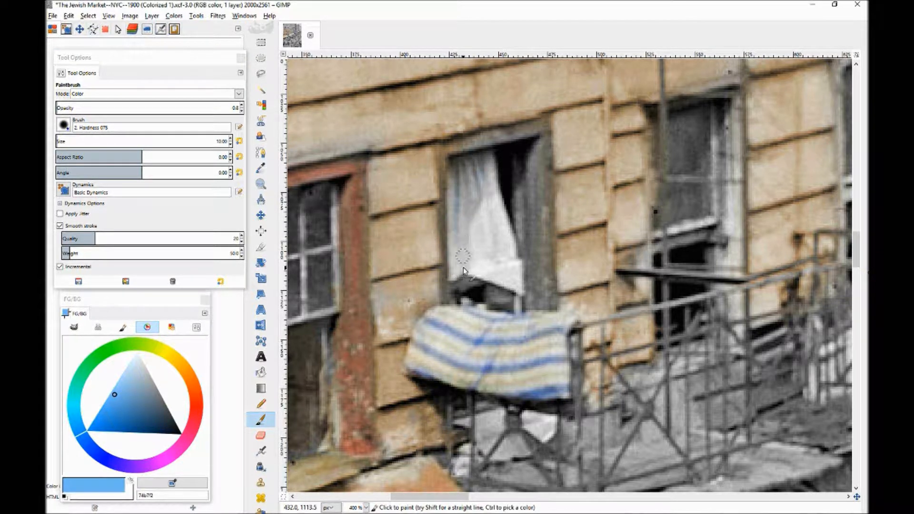
- Pick a slightly stronger blue, raise the opacity to 5.8, and paint blue tones along the curtain's folds
click(107, 400)
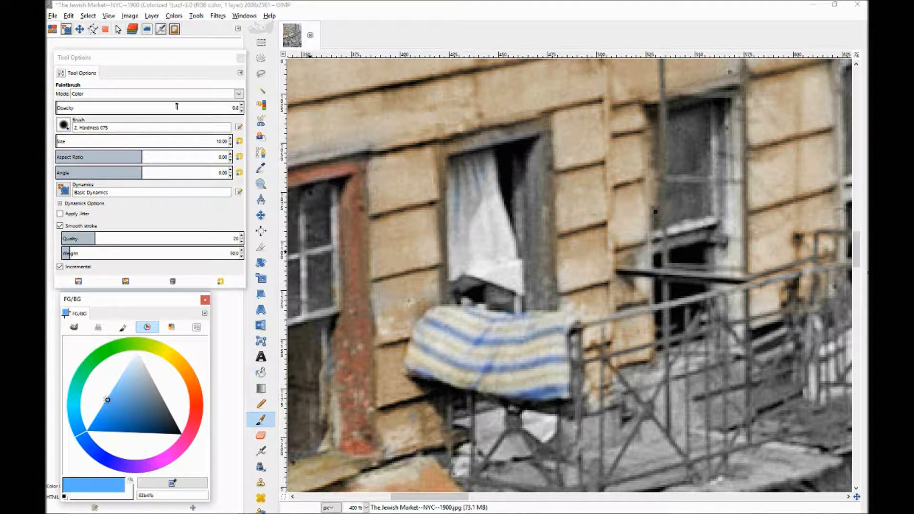
click(243, 107)
click(243, 105)
click(243, 104)
click(243, 105)
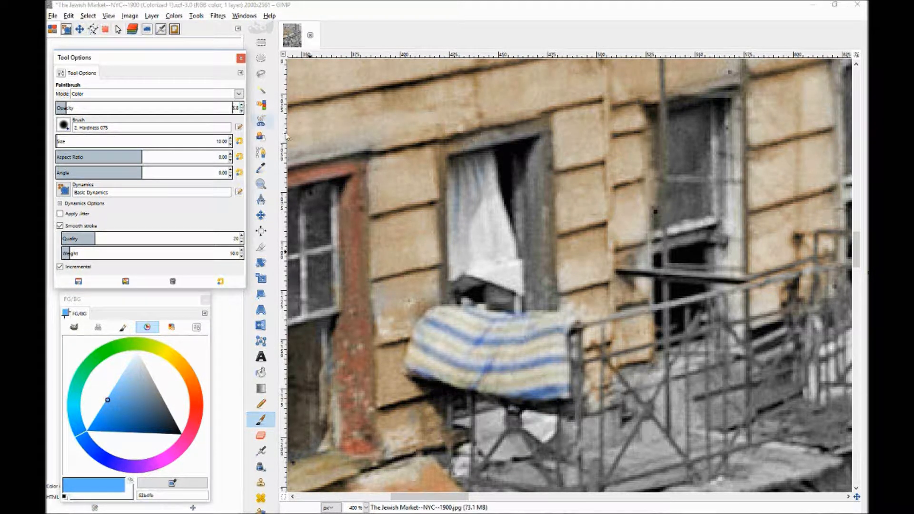
mouse_move(506, 221)
mouse_down()
mouse_move(518, 281)
mouse_move(475, 268)
mouse_move(487, 203)
mouse_move(506, 274)
mouse_move(492, 190)
mouse_move(513, 258)
mouse_move(477, 255)
mouse_move(464, 270)
mouse_move(466, 226)
mouse_move(453, 276)
mouse_move(454, 164)
mouse_move(463, 189)
mouse_move(472, 168)
mouse_move(473, 199)
mouse_move(483, 161)
mouse_move(462, 165)
mouse_move(482, 159)
mouse_move(454, 182)
mouse_move(447, 253)
mouse_up()
key(ctrl)
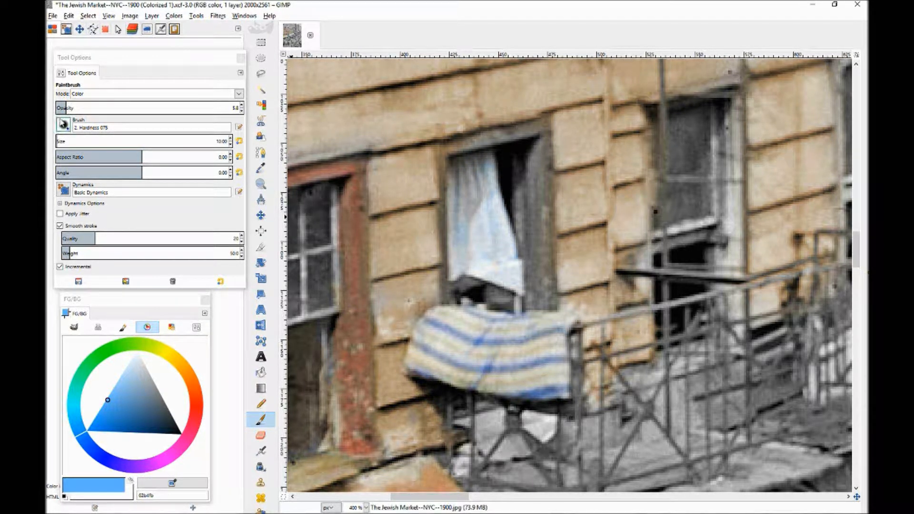
- Deepen the curtain's blue at opacity 2.7 and brush size 12.00, and tint the red-framed window's glass the same blue
click(65, 107)
drag(65, 108, 66, 107)
click(231, 139)
mouse_move(485, 161)
mouse_down()
mouse_move(459, 163)
mouse_move(451, 180)
mouse_move(451, 258)
mouse_move(459, 269)
mouse_move(463, 225)
mouse_move(482, 186)
mouse_move(458, 214)
mouse_move(473, 169)
mouse_move(454, 187)
mouse_move(474, 382)
mouse_move(466, 455)
mouse_up()
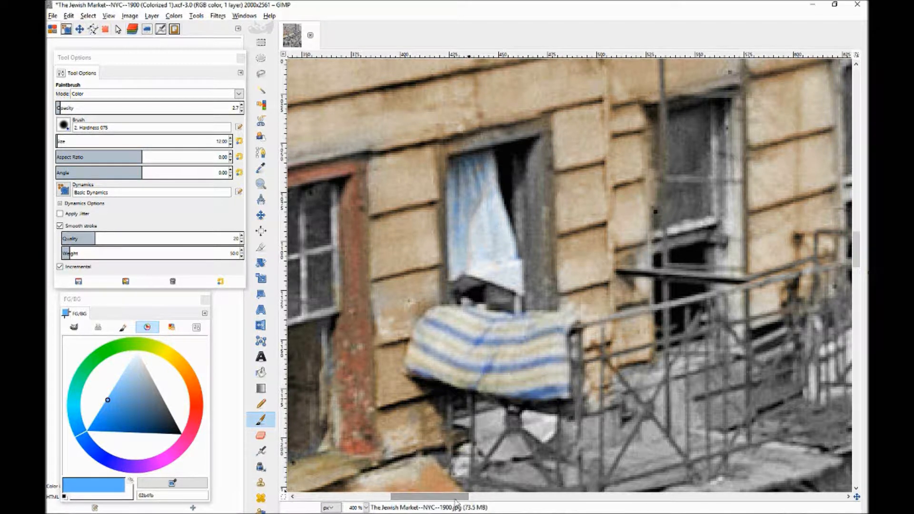
scroll(429, 333, left, 5)
mouse_move(374, 218)
mouse_down()
mouse_move(374, 247)
mouse_move(404, 203)
mouse_move(396, 228)
mouse_move(403, 221)
mouse_move(409, 246)
mouse_move(441, 198)
mouse_move(431, 193)
mouse_move(429, 298)
mouse_move(440, 289)
mouse_move(408, 290)
mouse_move(396, 273)
mouse_move(400, 316)
mouse_move(380, 320)
mouse_move(372, 315)
mouse_move(407, 274)
mouse_move(407, 236)
mouse_move(437, 230)
mouse_up()
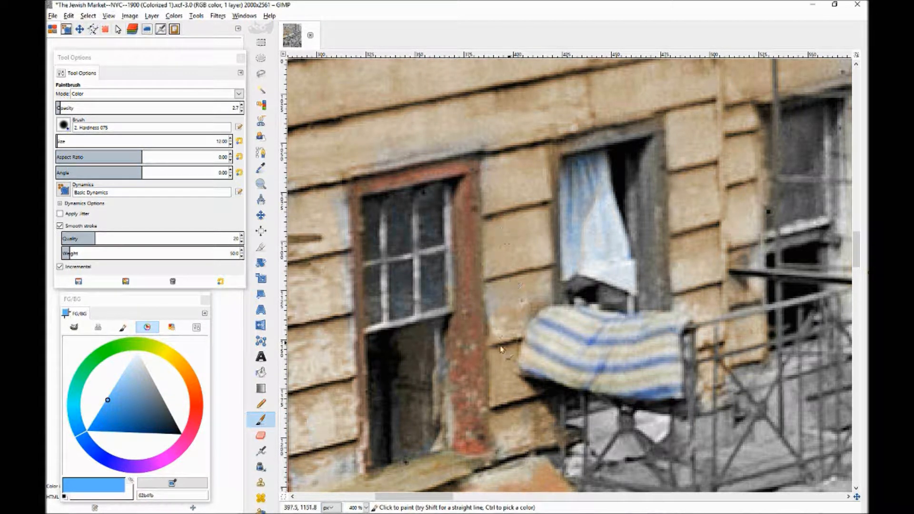
- Try tinting the glass of the window behind the railing blue at opacity 2.7, undo it, and retry at opacity 0.0
scroll(464, 368, right, 10)
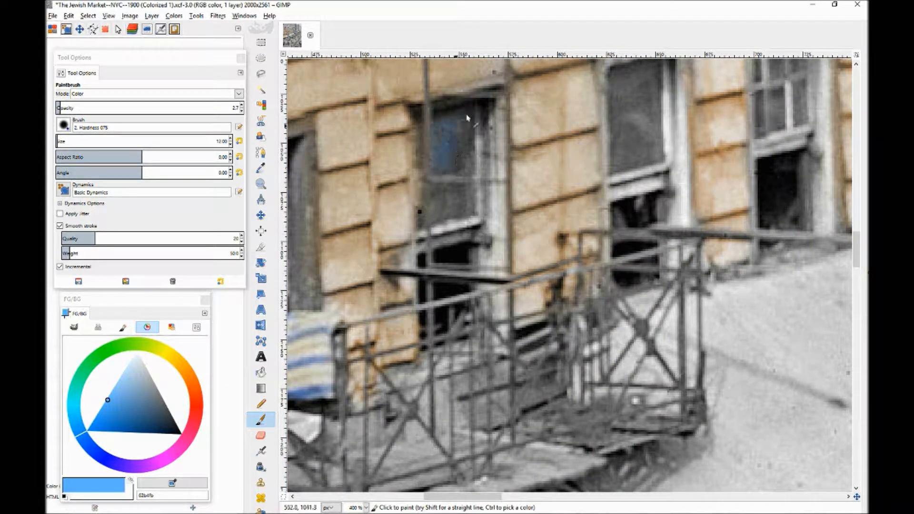
key(ctrl+z)
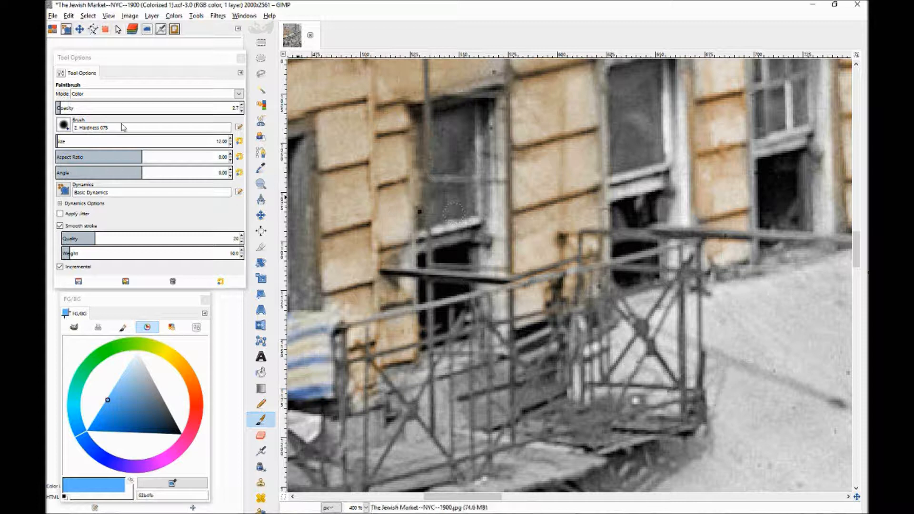
click(241, 111)
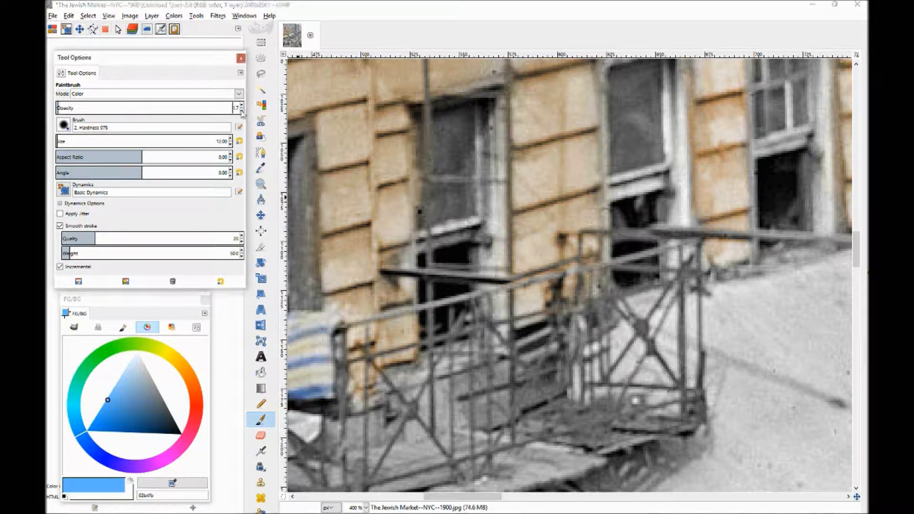
drag(431, 139, 448, 142)
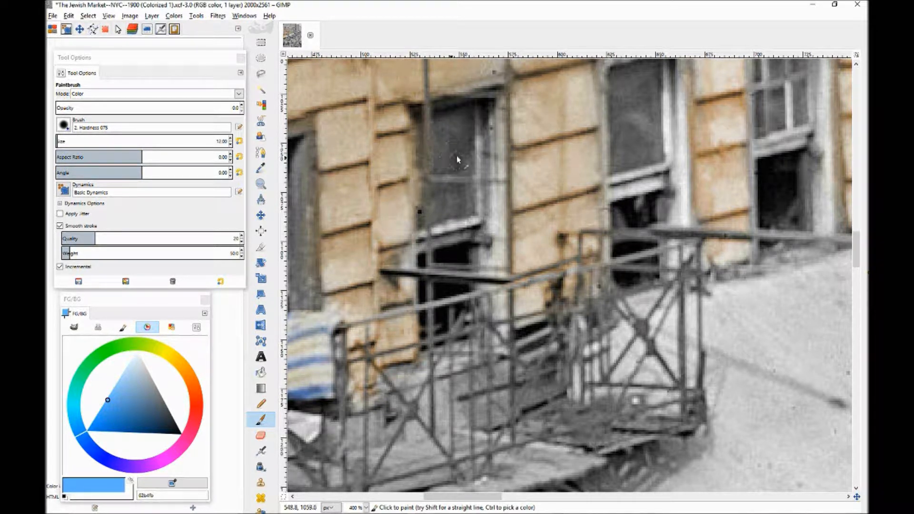
- Raise the opacity to 4.0, try the blue tint on the same window glass, and undo the stroke
click(242, 104)
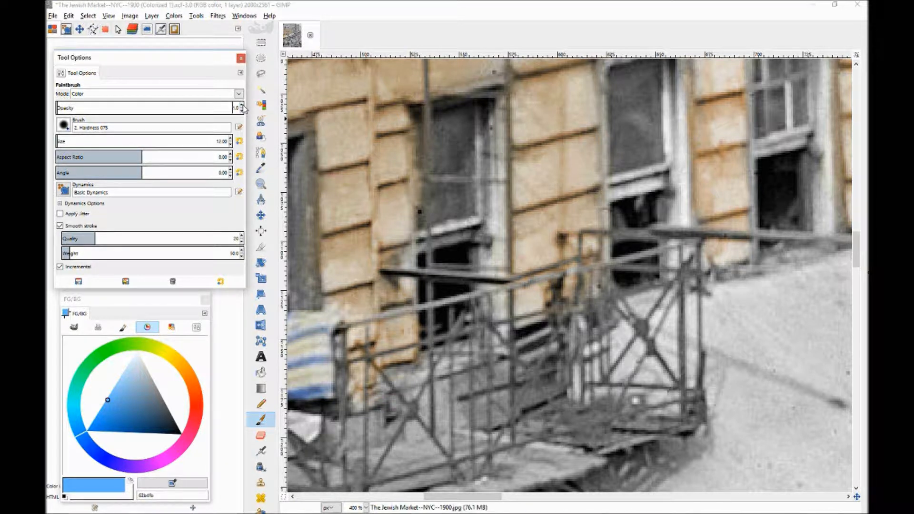
click(242, 105)
click(242, 105)
click(242, 104)
drag(444, 127, 433, 154)
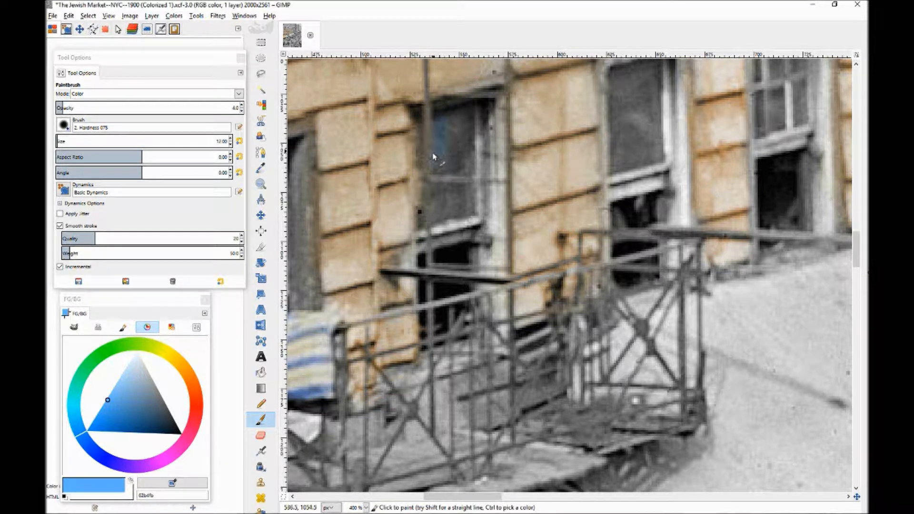
key(ctrl+z)
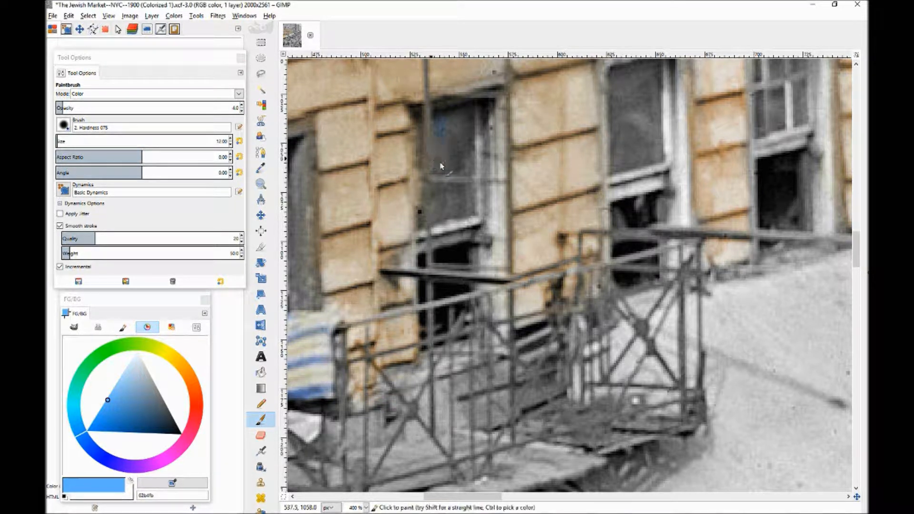
- Lower the opacity to 2.0, try the blue over the same window glass again, and undo it
click(241, 111)
click(242, 111)
mouse_move(465, 133)
mouse_down()
mouse_move(466, 172)
mouse_move(444, 153)
mouse_up()
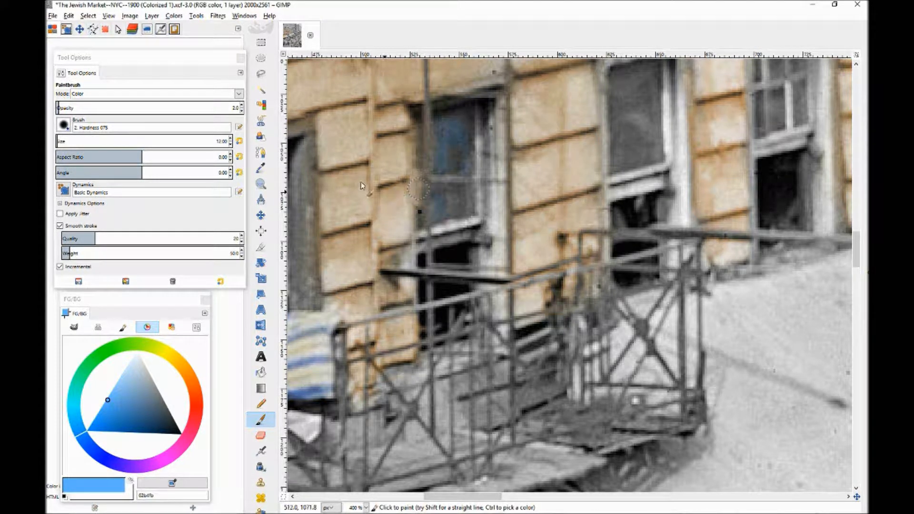
key(ctrl)
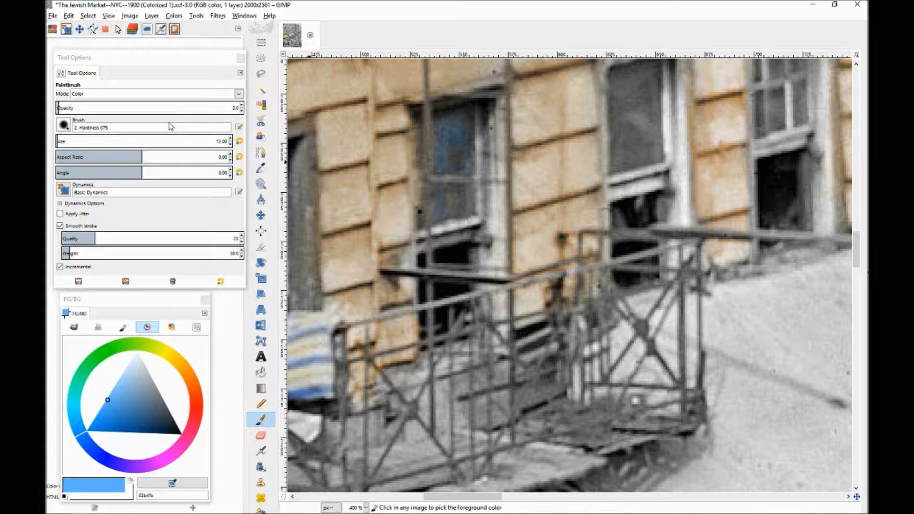
- Choose a muted grey-blue, raise the opacity to 19.8, and tint the glass of this window and the next one along
drag(113, 398, 145, 385)
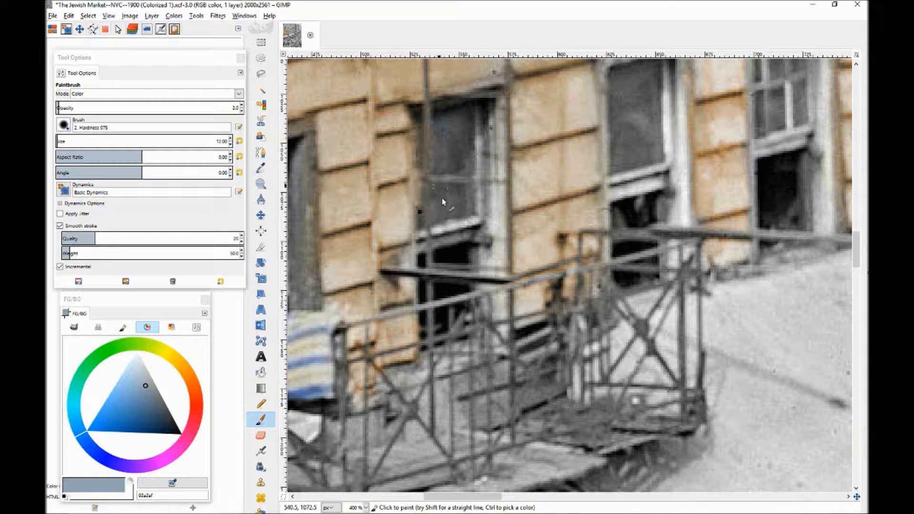
click(65, 106)
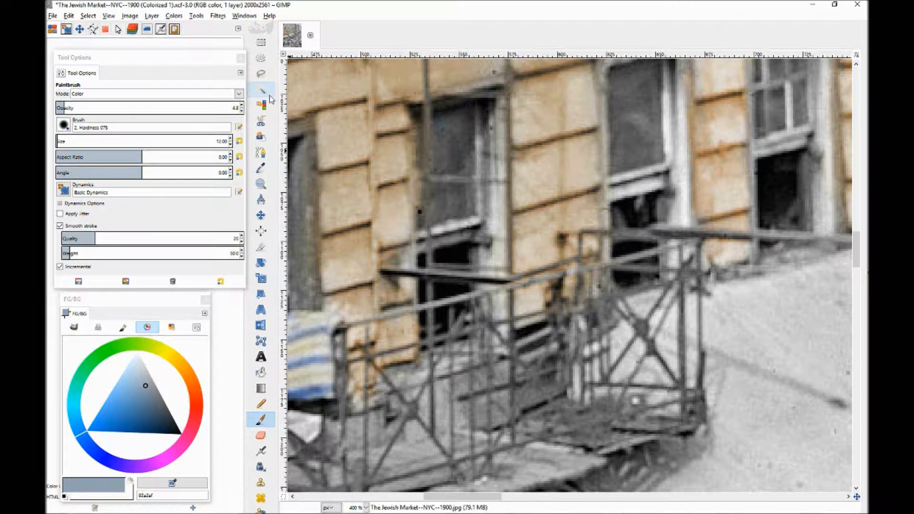
click(241, 105)
mouse_move(480, 142)
mouse_down()
mouse_move(457, 120)
mouse_move(470, 171)
mouse_move(443, 171)
mouse_move(458, 169)
mouse_move(452, 154)
mouse_move(440, 155)
mouse_move(416, 124)
mouse_move(422, 209)
mouse_move(444, 205)
mouse_move(424, 212)
mouse_move(421, 231)
mouse_up()
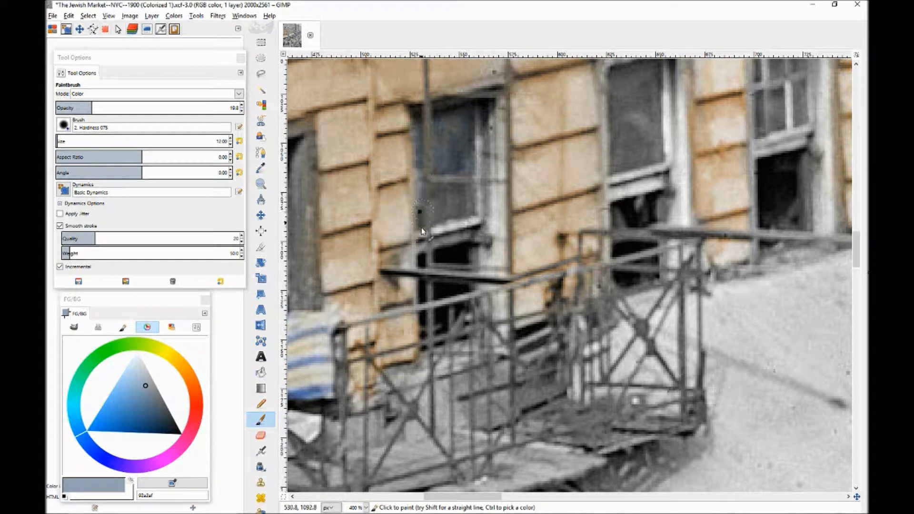
mouse_move(660, 70)
mouse_down()
mouse_move(613, 89)
mouse_move(627, 165)
mouse_up()
mouse_move(653, 136)
mouse_down()
mouse_move(649, 85)
mouse_move(652, 139)
mouse_move(640, 81)
mouse_move(634, 138)
mouse_move(629, 109)
mouse_up()
- Switch to black at opacity 87.4, neutralize the blue on the second window's glass, and clean the first window's left edge
drag(148, 392, 180, 433)
drag(92, 107, 217, 108)
drag(625, 82, 625, 100)
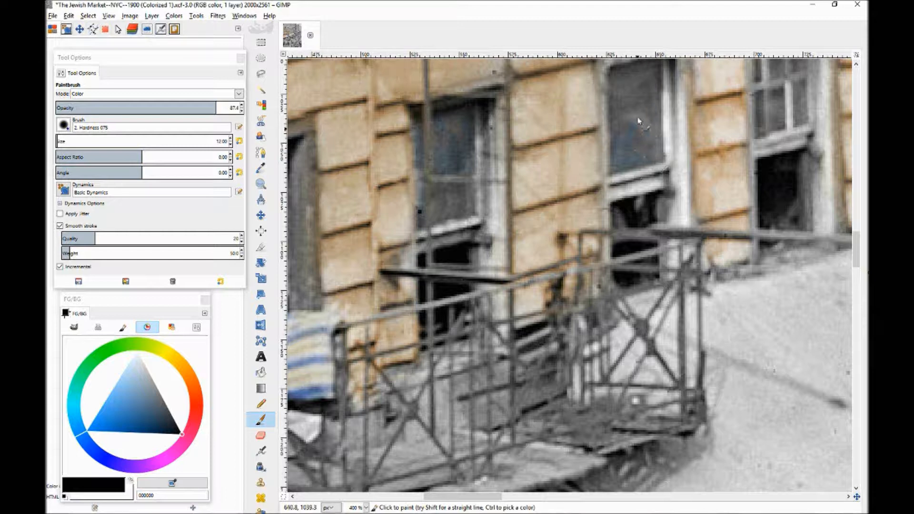
drag(619, 157, 612, 142)
drag(423, 134, 415, 136)
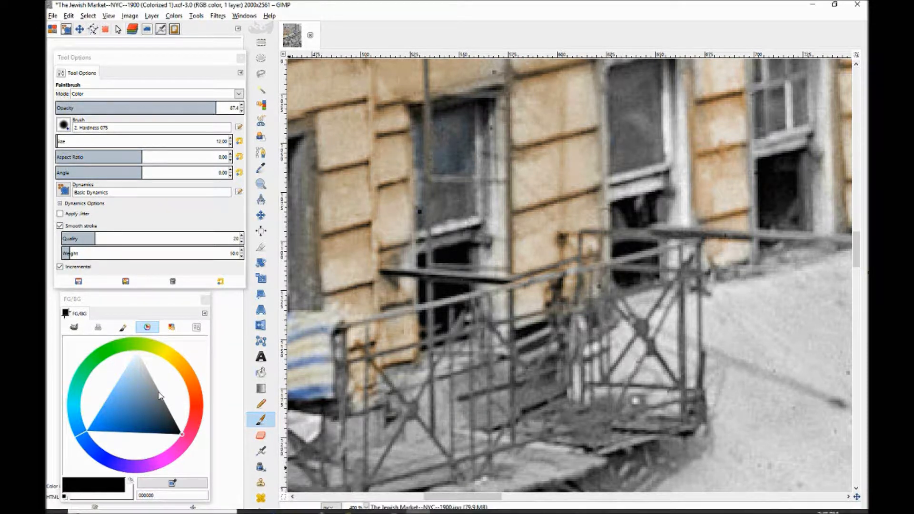
- Choose a muted orange-brown, set the opacity to 8.0, and tint the boards and wall behind the fire escape railing
click(191, 373)
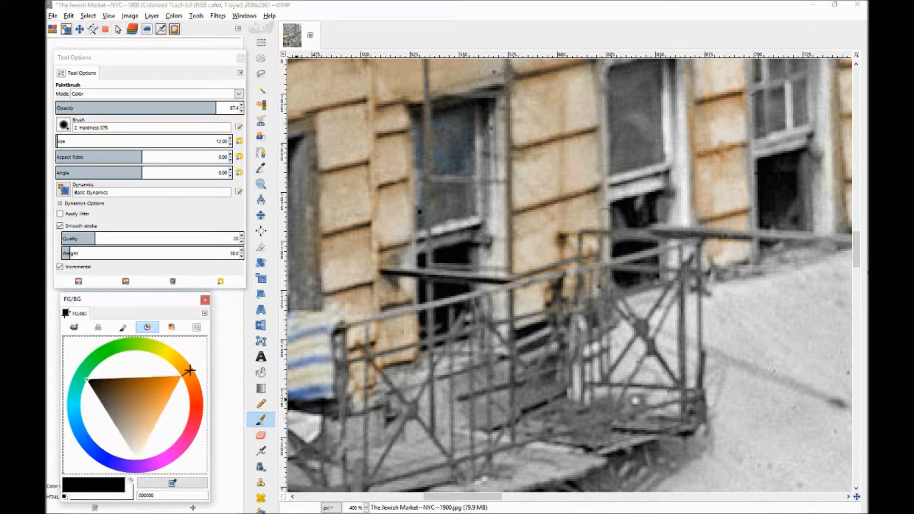
click(158, 413)
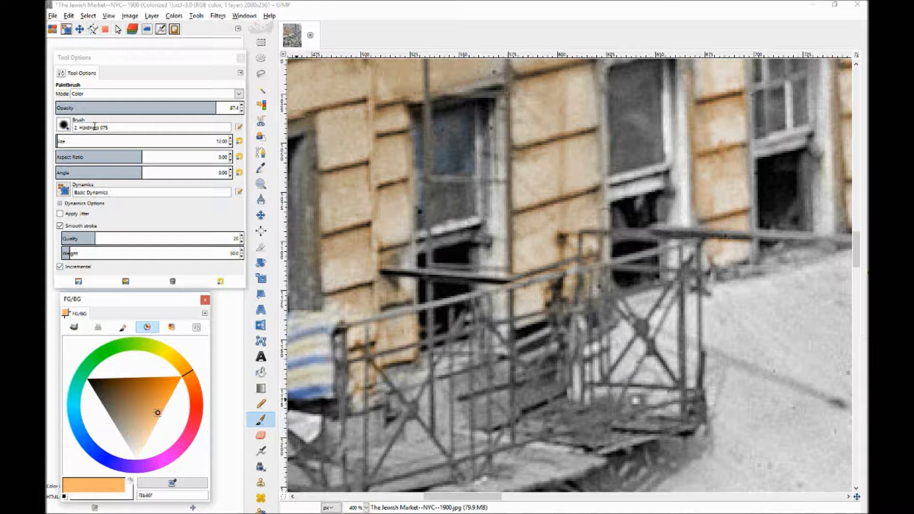
click(71, 108)
drag(157, 415, 125, 413)
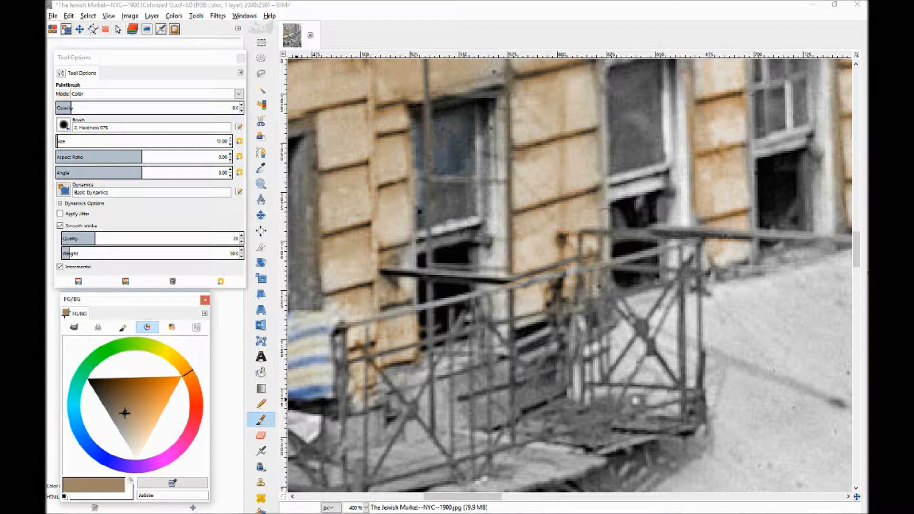
mouse_move(506, 377)
mouse_down()
mouse_move(458, 383)
mouse_move(463, 412)
mouse_move(497, 398)
mouse_up()
mouse_move(444, 389)
mouse_down()
mouse_move(444, 411)
mouse_move(431, 418)
mouse_move(425, 401)
mouse_move(414, 431)
mouse_move(379, 430)
mouse_move(414, 393)
mouse_move(386, 372)
mouse_move(467, 360)
mouse_up()
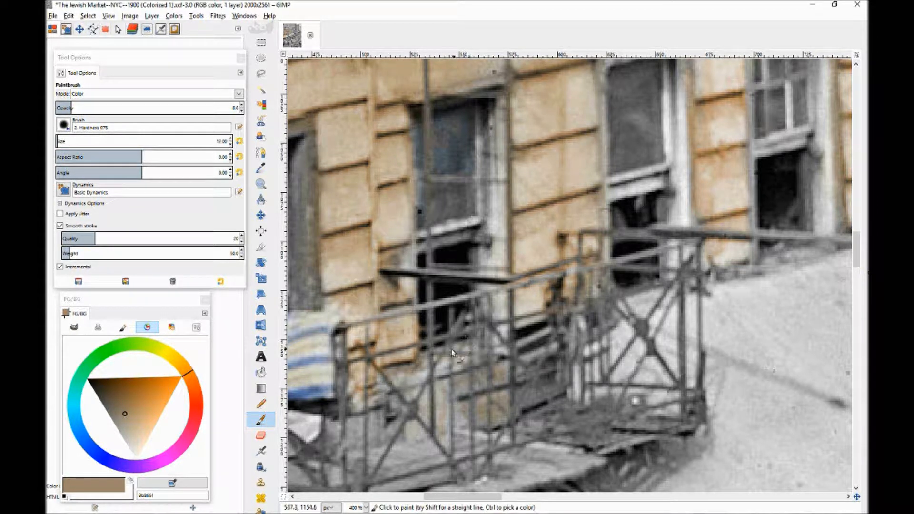
mouse_move(412, 382)
mouse_down()
mouse_move(388, 394)
mouse_move(380, 423)
mouse_up()
- Tint the wooden platform boards at the base of the fire escape railing with the same muted brown
scroll(714, 333, down, 3)
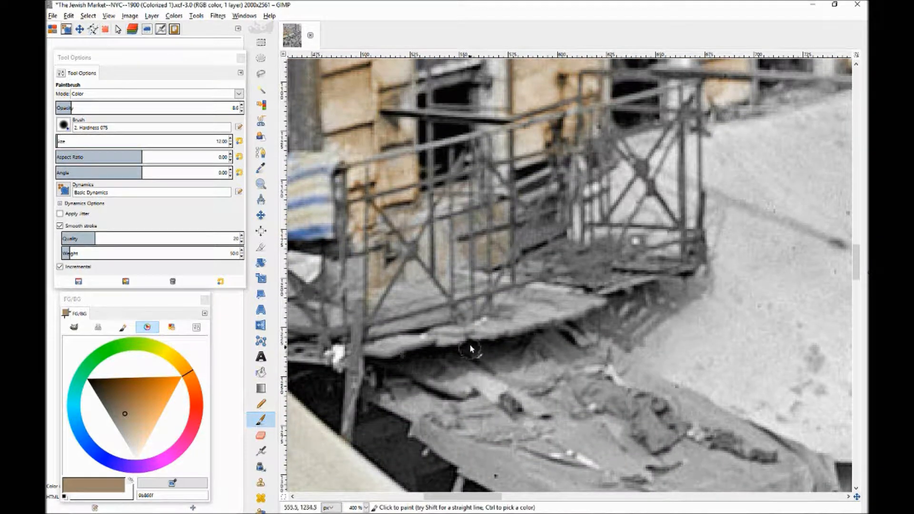
mouse_move(458, 339)
mouse_down()
mouse_move(512, 328)
mouse_move(505, 333)
mouse_move(528, 312)
mouse_move(576, 302)
mouse_up()
mouse_move(501, 293)
mouse_down()
mouse_move(363, 358)
mouse_move(502, 332)
mouse_up()
drag(856, 277, 857, 286)
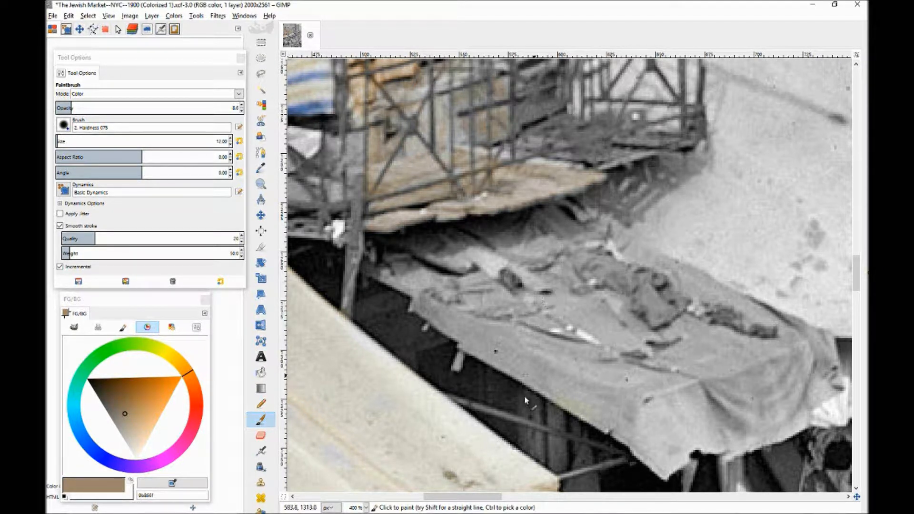
drag(477, 497, 456, 500)
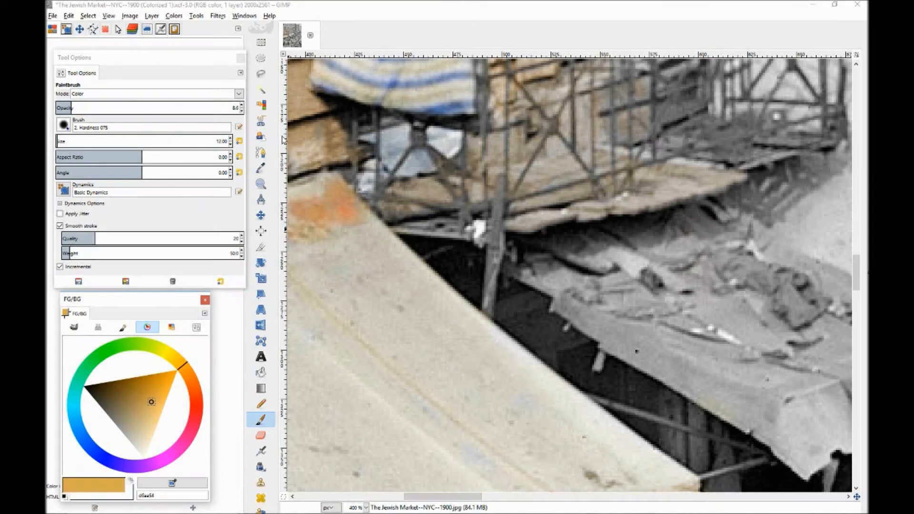
- Touch up the siding and railing edge beside the striped bedding with the same muted brown, and pick a darker, greyer shade
drag(367, 144, 369, 115)
drag(368, 185, 380, 166)
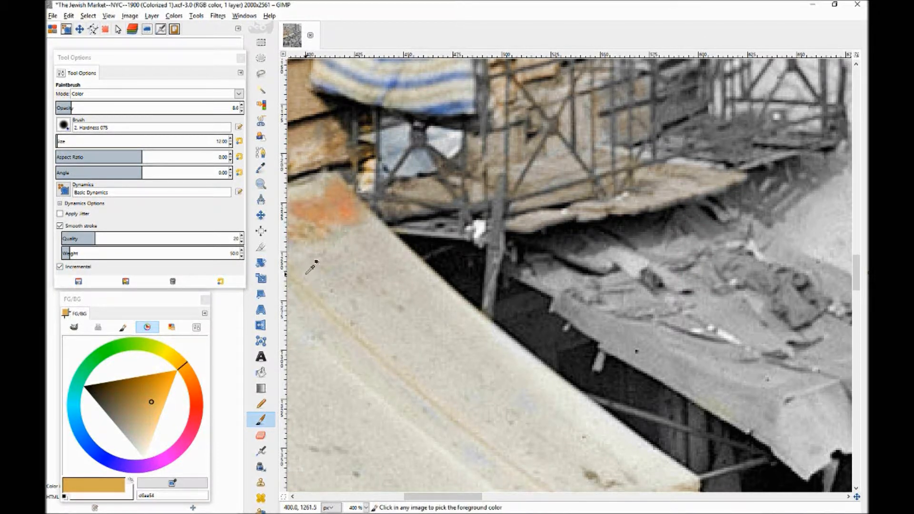
drag(156, 412, 120, 417)
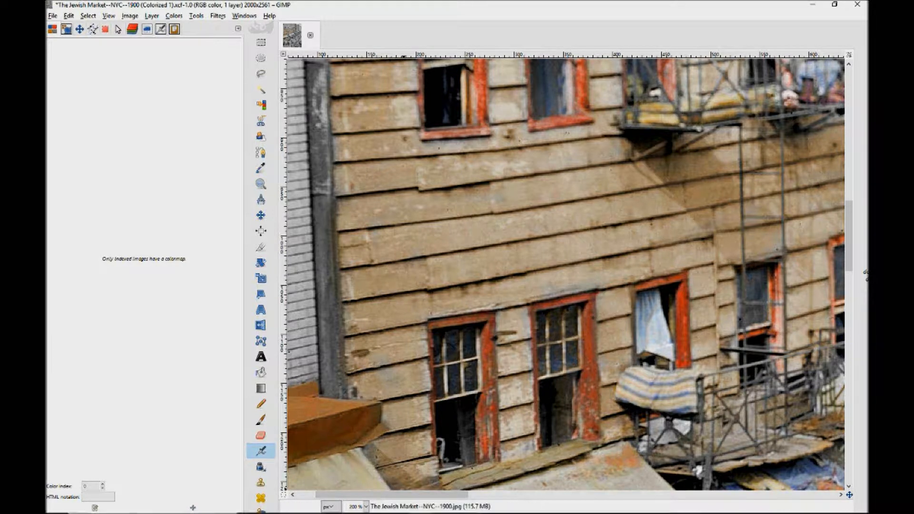
- Examine the tinted siding, red window frames and fire escape bedding across the facade's two floors
click(417, 506)
click(418, 507)
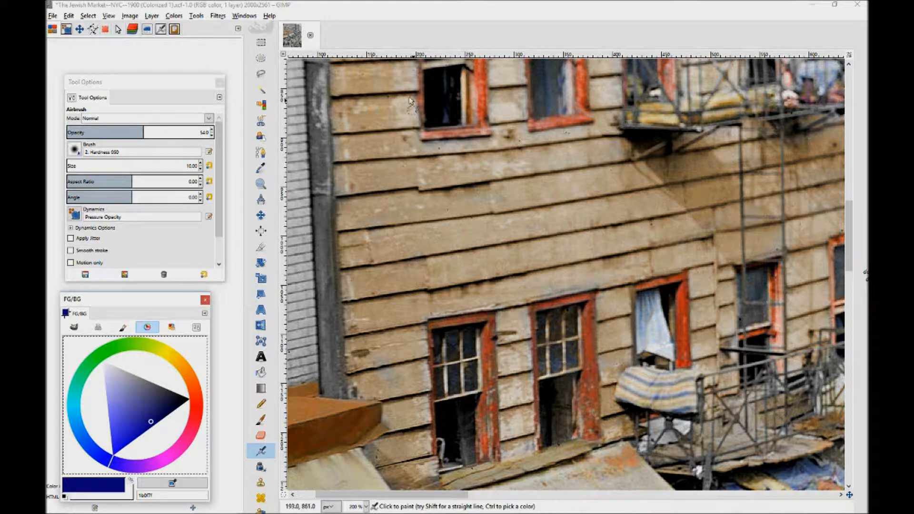
scroll(851, 228, up, 2)
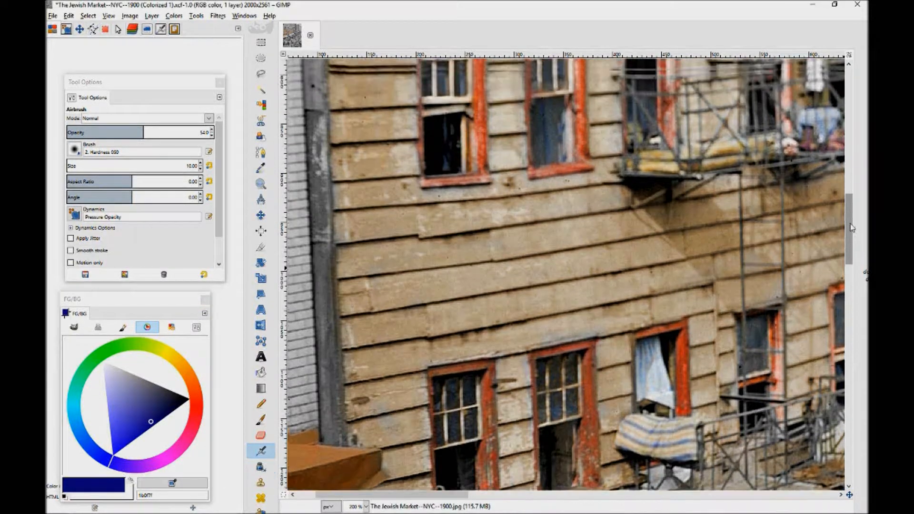
scroll(852, 228, up, 5)
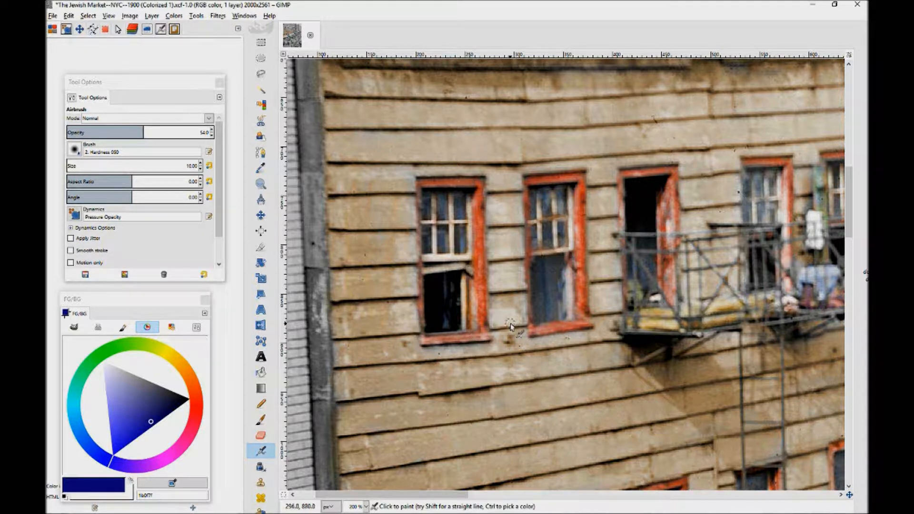
scroll(851, 231, down, 2)
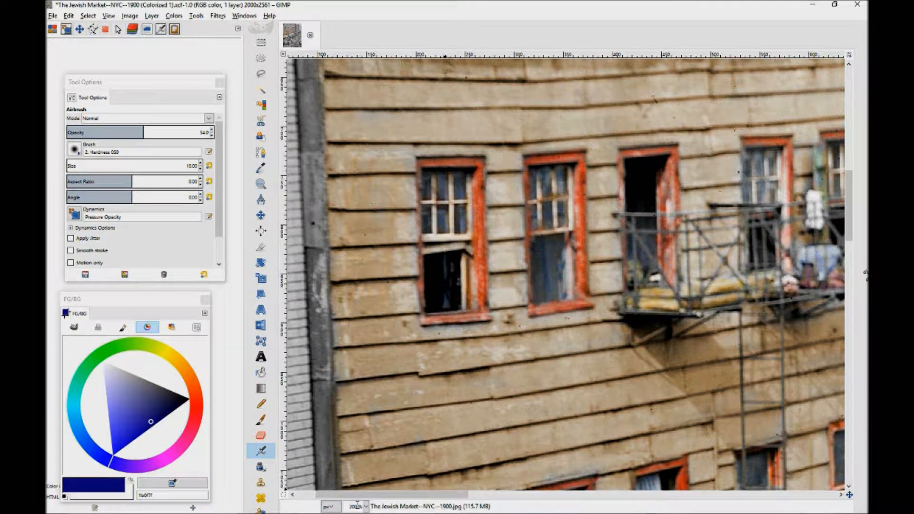
click(366, 508)
click(358, 461)
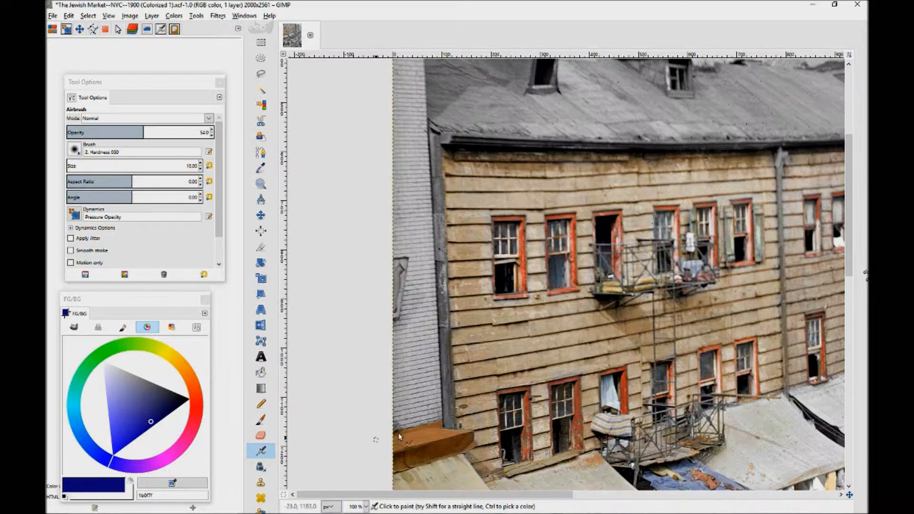
- Examine the lower-floor windows, awnings and fire escape up close, and review how the whole colorized facade reads
drag(462, 494, 576, 495)
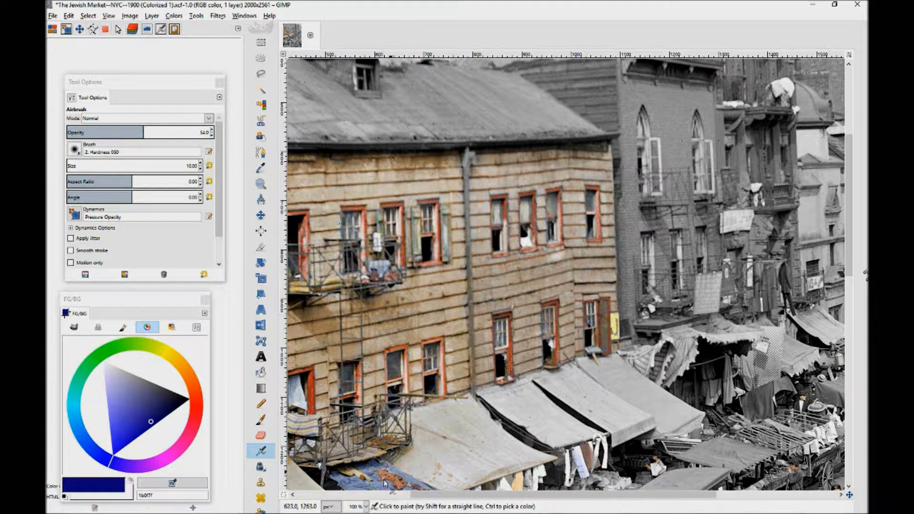
click(365, 507)
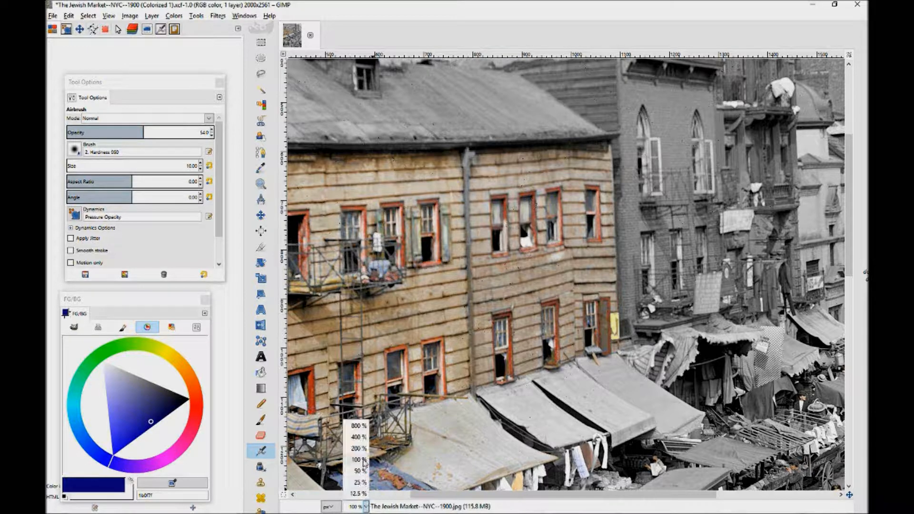
click(356, 436)
drag(555, 495, 584, 495)
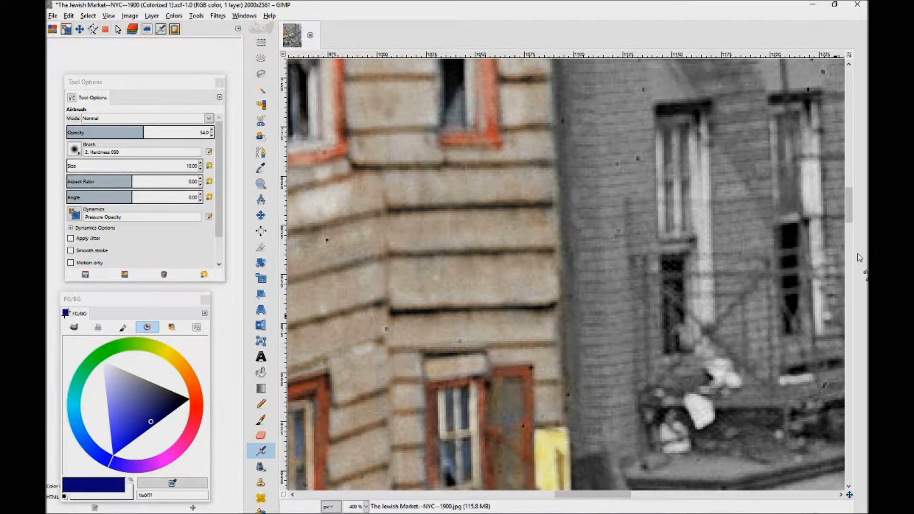
drag(850, 217, 849, 242)
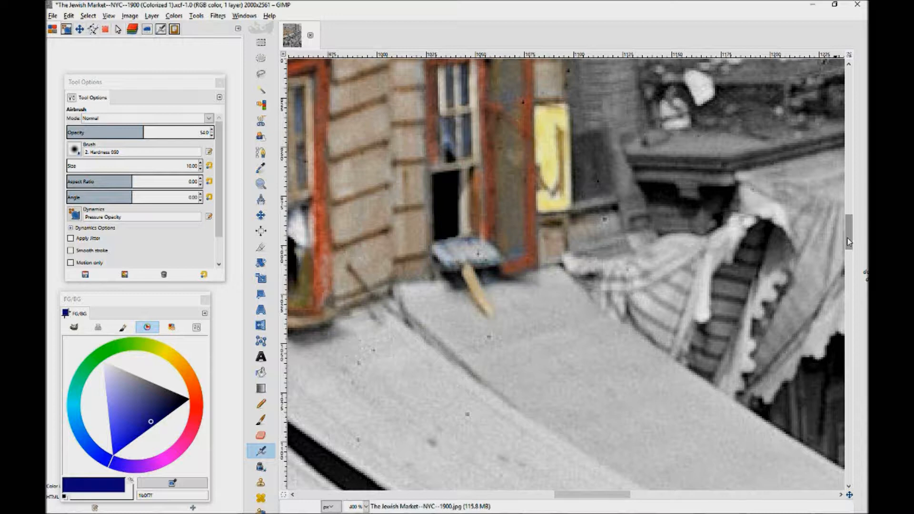
drag(568, 495, 520, 491)
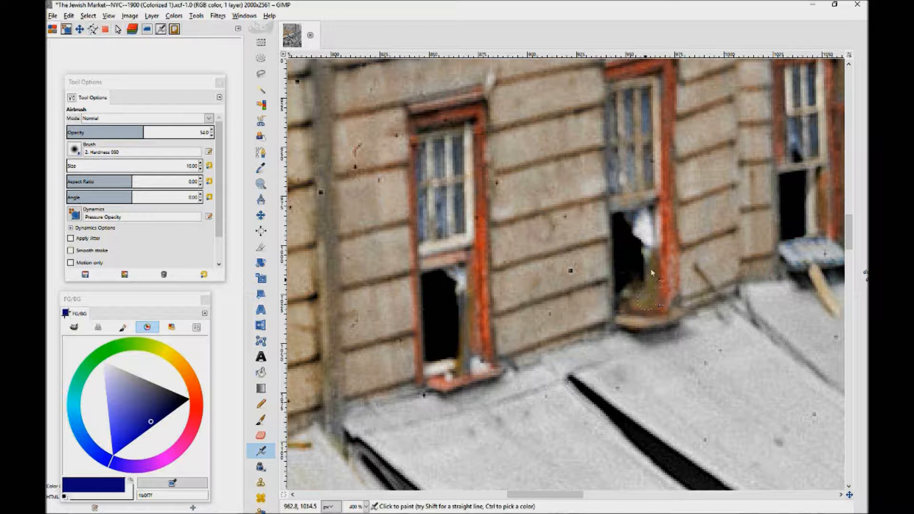
drag(851, 244, 850, 234)
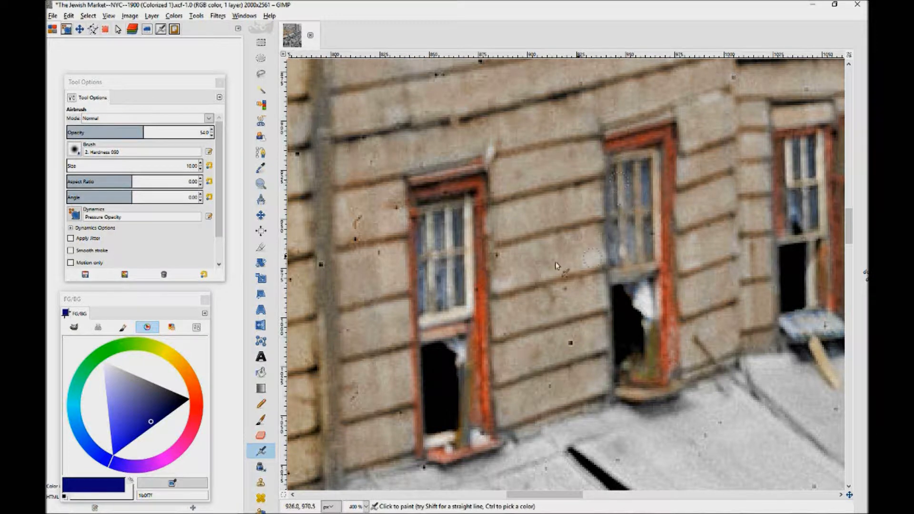
drag(555, 495, 506, 495)
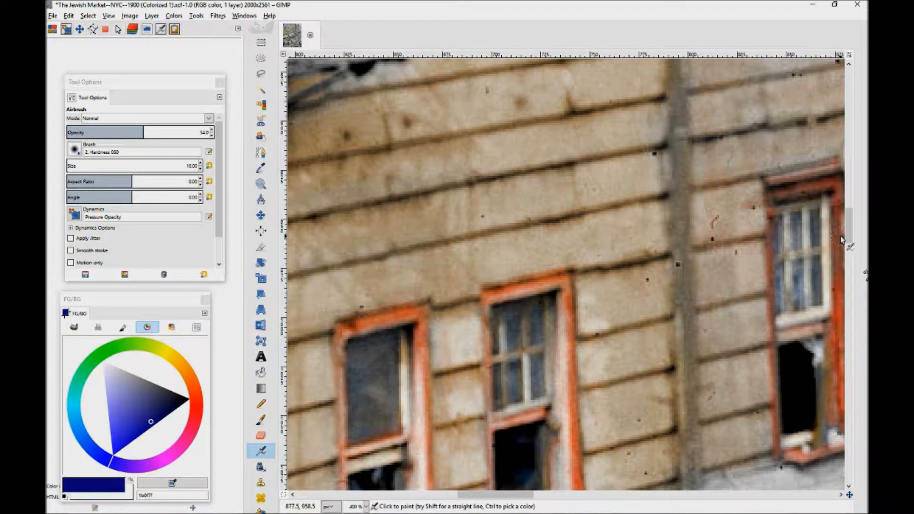
drag(851, 236, 852, 259)
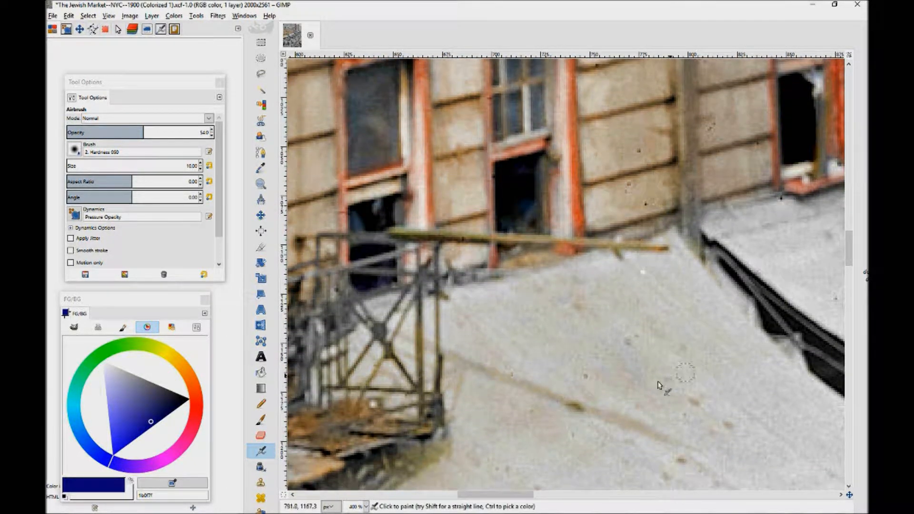
click(363, 506)
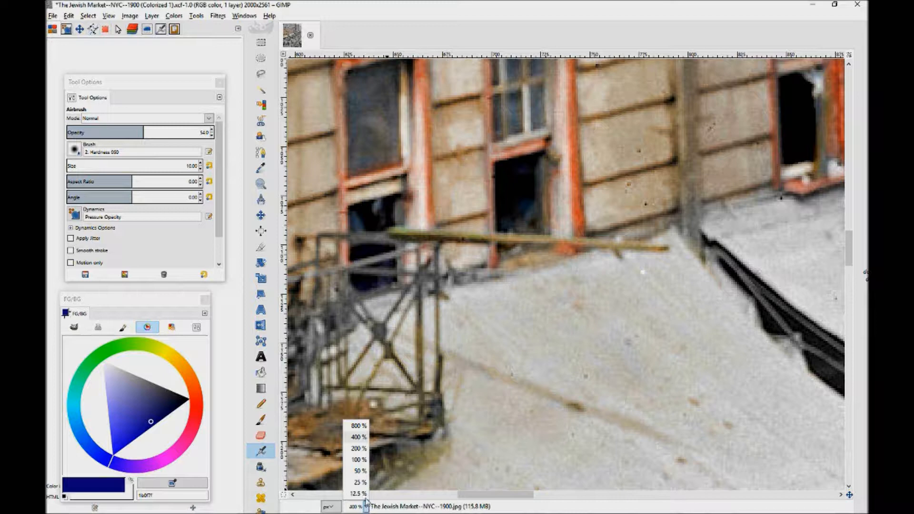
click(355, 434)
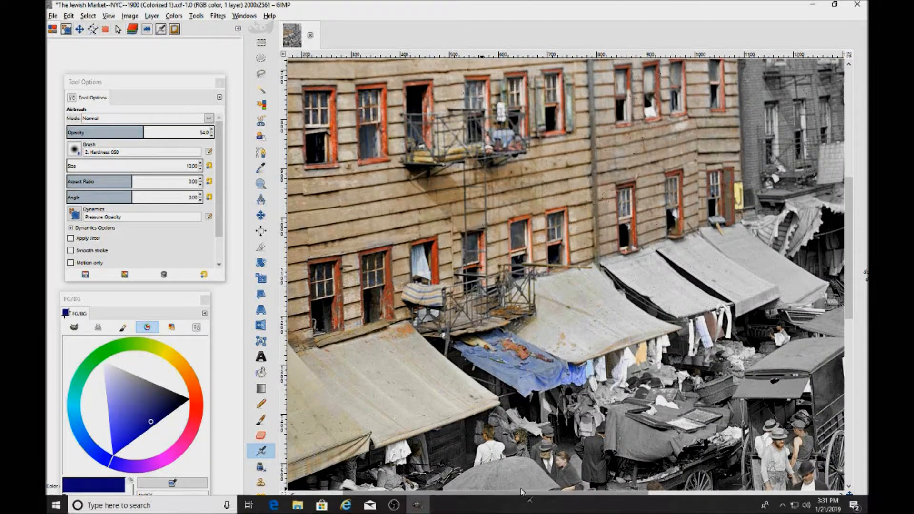
drag(533, 500, 488, 500)
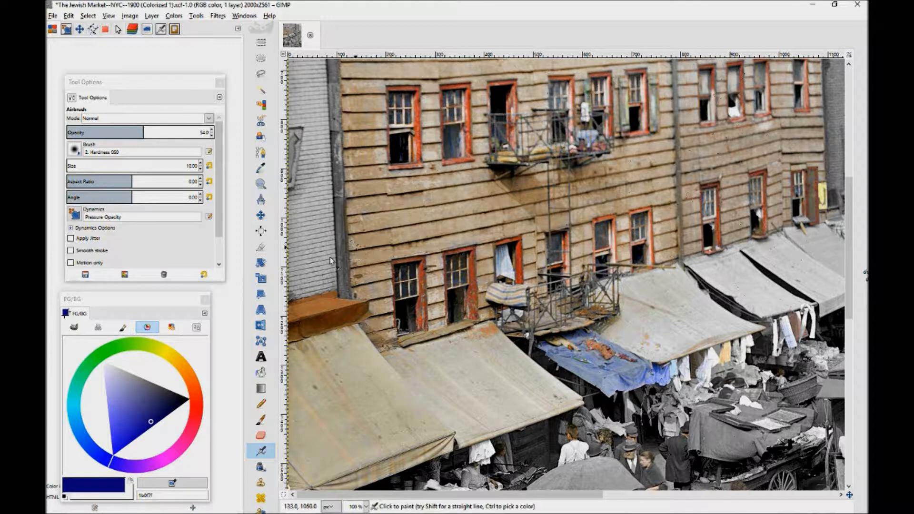
- Set the airbrush to Color mode with size 31 and choose a medium blue
click(85, 445)
drag(139, 430, 119, 399)
drag(116, 399, 114, 398)
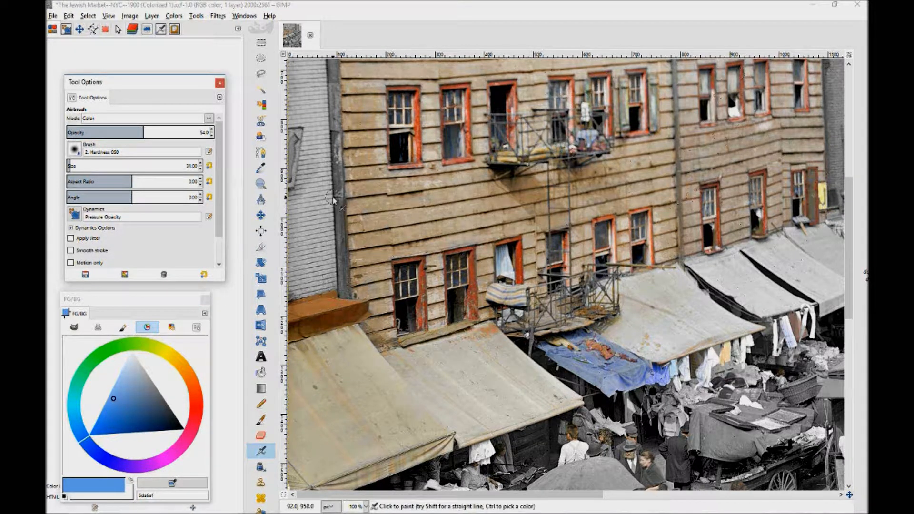
- Try tinting the siding below the facade's first upper window with the blue
click(351, 186)
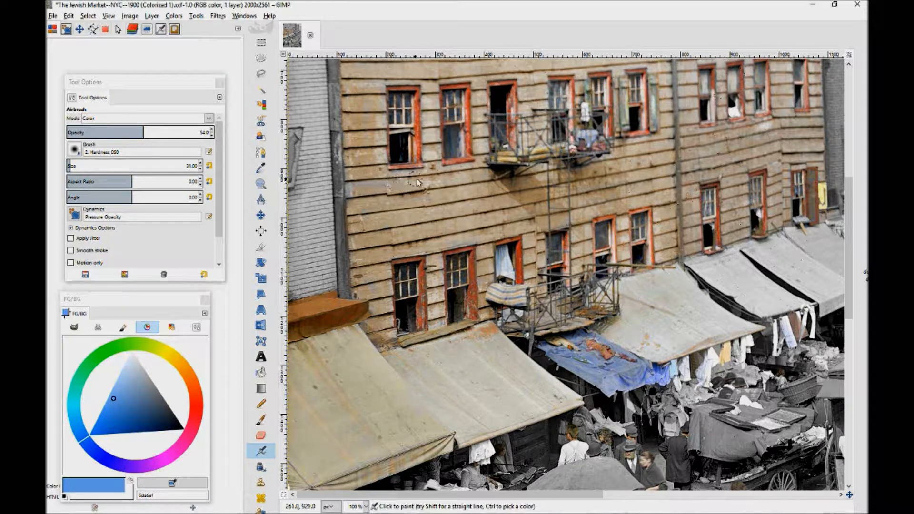
mouse_move(402, 185)
mouse_down()
mouse_move(429, 185)
mouse_move(362, 195)
mouse_move(372, 186)
mouse_move(449, 191)
mouse_move(412, 210)
mouse_move(358, 210)
mouse_move(360, 228)
mouse_move(366, 210)
mouse_move(358, 225)
mouse_up()
mouse_move(355, 261)
mouse_down()
mouse_move(360, 271)
mouse_move(367, 229)
mouse_move(380, 222)
mouse_up()
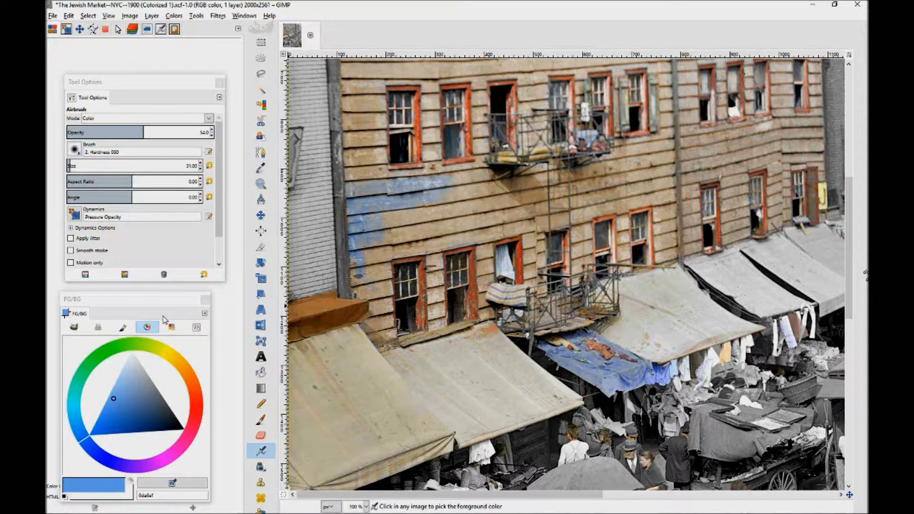
key(ctrl+z)
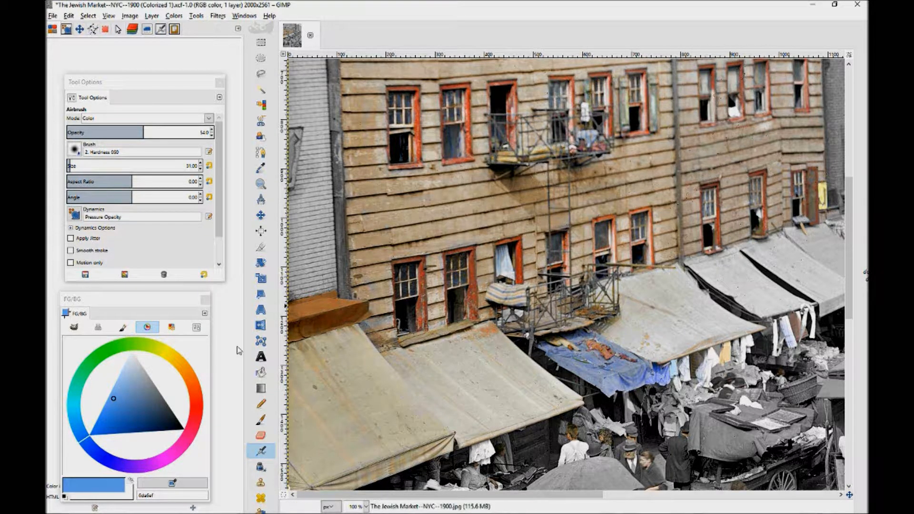
- Choose a soft orange and tint the siding boards across the wall between the upper and lower window rows
key(ctrl)
click(195, 392)
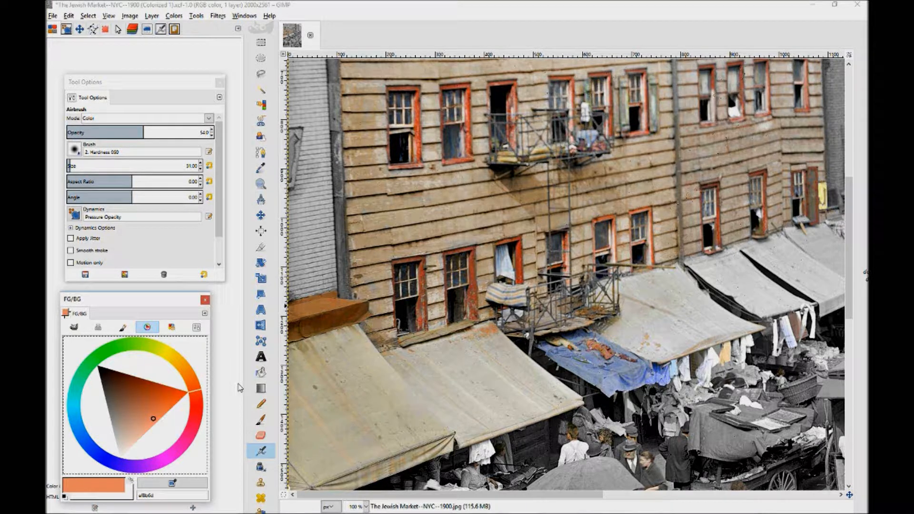
mouse_move(431, 195)
mouse_down()
mouse_move(383, 209)
mouse_move(384, 195)
mouse_move(357, 192)
mouse_move(359, 204)
mouse_move(378, 198)
mouse_move(383, 215)
mouse_move(427, 212)
mouse_move(456, 195)
mouse_move(520, 185)
mouse_move(431, 204)
mouse_move(571, 183)
mouse_move(546, 180)
mouse_move(572, 171)
mouse_move(670, 151)
mouse_move(621, 167)
mouse_move(672, 164)
mouse_move(674, 180)
mouse_move(642, 173)
mouse_move(581, 196)
mouse_move(560, 190)
mouse_move(554, 202)
mouse_move(538, 190)
mouse_move(457, 217)
mouse_move(426, 221)
mouse_move(468, 203)
mouse_move(429, 212)
mouse_move(431, 220)
mouse_move(351, 219)
mouse_move(356, 225)
mouse_up()
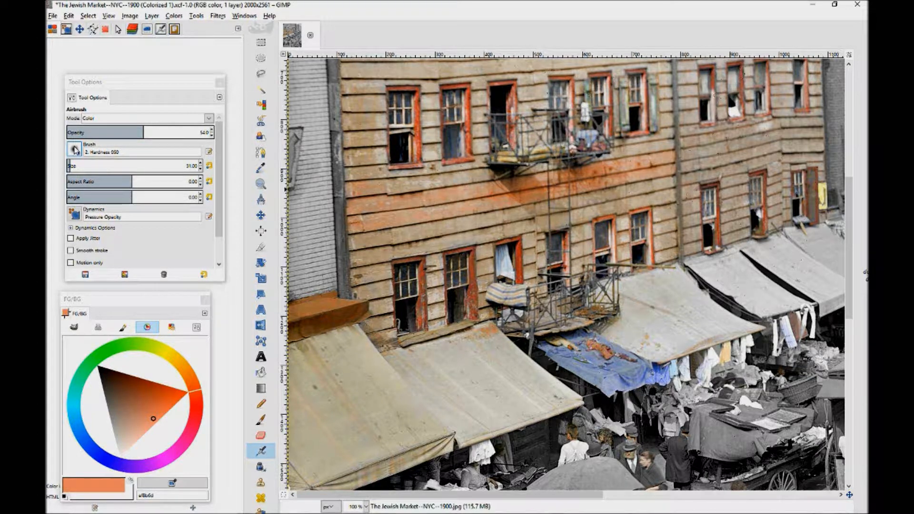
- Tint the short siding boards just beside the blue-curtained window with the soft orange
click(366, 506)
click(358, 435)
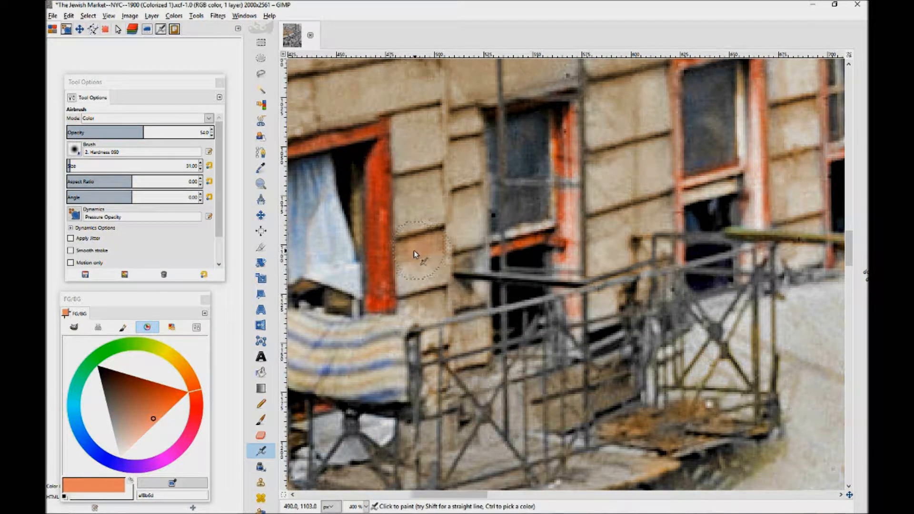
mouse_move(406, 265)
mouse_down()
mouse_move(408, 277)
mouse_move(430, 261)
mouse_move(436, 269)
mouse_up()
mouse_move(434, 181)
mouse_down()
mouse_move(409, 193)
mouse_move(399, 130)
mouse_move(399, 149)
mouse_move(412, 132)
mouse_up()
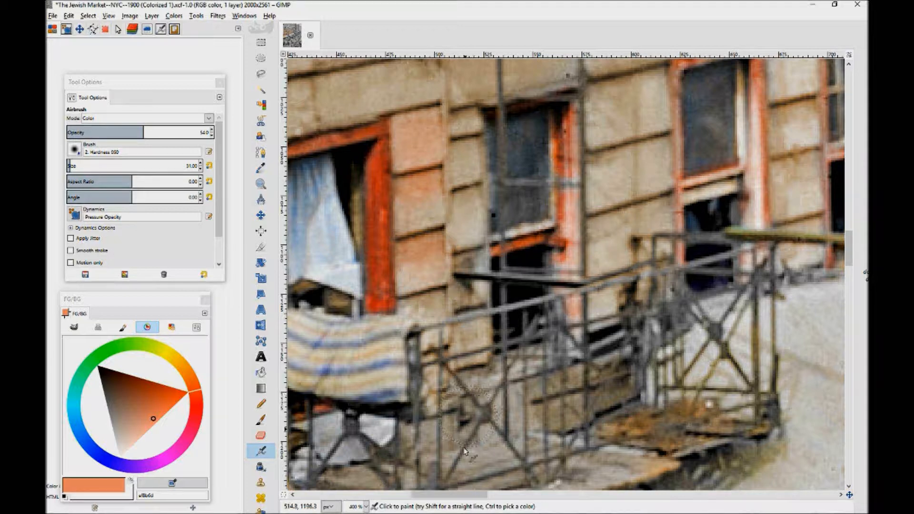
- Tint the siding boards between the last lower window before the drainpipe and the pipe itself with the soft orange
drag(460, 495, 519, 497)
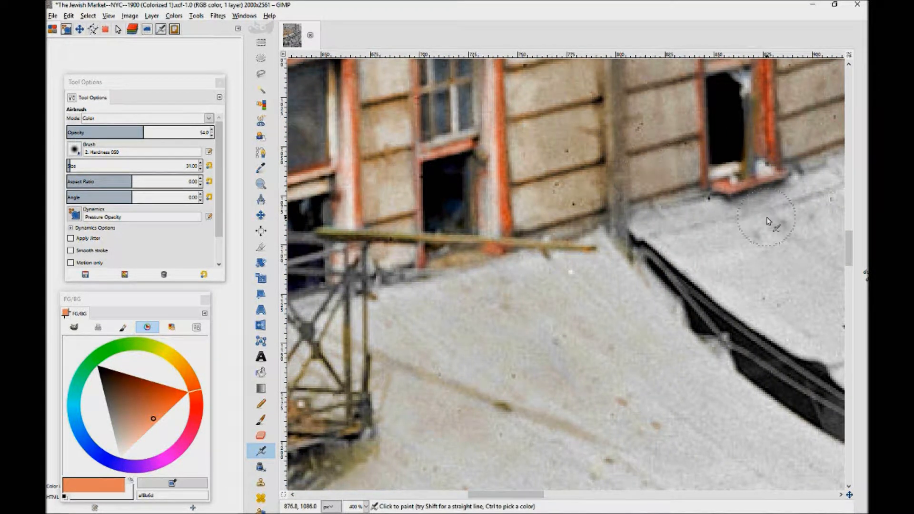
scroll(850, 241, up, 5)
scroll(851, 242, up, 1)
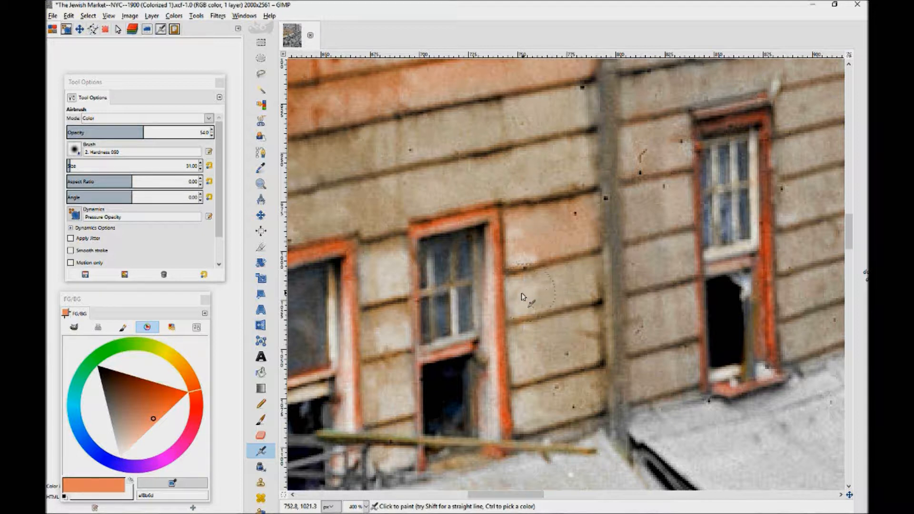
mouse_move(515, 299)
mouse_down()
mouse_move(528, 283)
mouse_move(514, 281)
mouse_move(588, 262)
mouse_move(595, 272)
mouse_move(563, 277)
mouse_move(560, 290)
mouse_move(513, 314)
mouse_move(543, 298)
mouse_move(578, 300)
mouse_up()
click(550, 347)
key(ctrl)
mouse_move(515, 344)
mouse_down()
mouse_move(532, 352)
mouse_move(518, 380)
mouse_move(537, 371)
mouse_move(529, 348)
mouse_up()
mouse_move(555, 362)
mouse_down()
mouse_move(553, 408)
mouse_move(532, 400)
mouse_move(589, 378)
mouse_move(579, 406)
mouse_up()
- Set the brush size to 27 and extend the orange tint along the next siding row from the fire escape ladder to the drainpipe
scroll(607, 401, up, 4)
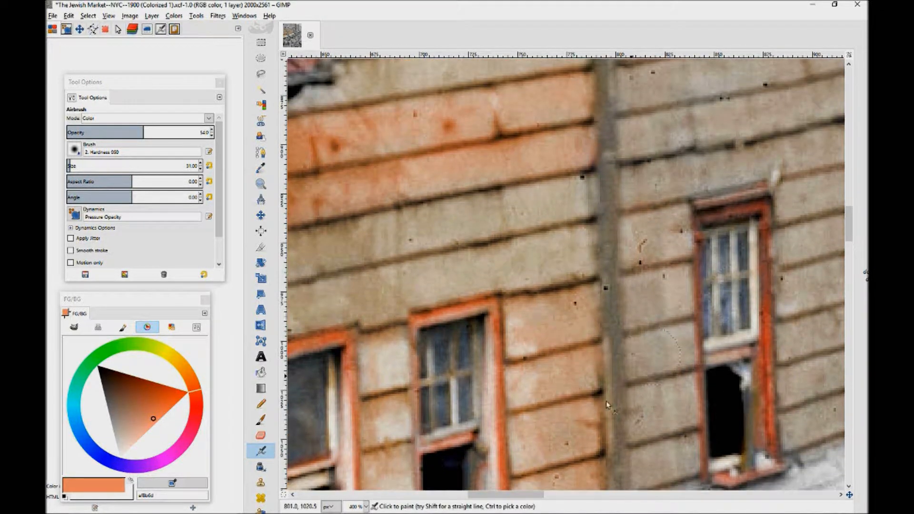
drag(535, 495, 495, 504)
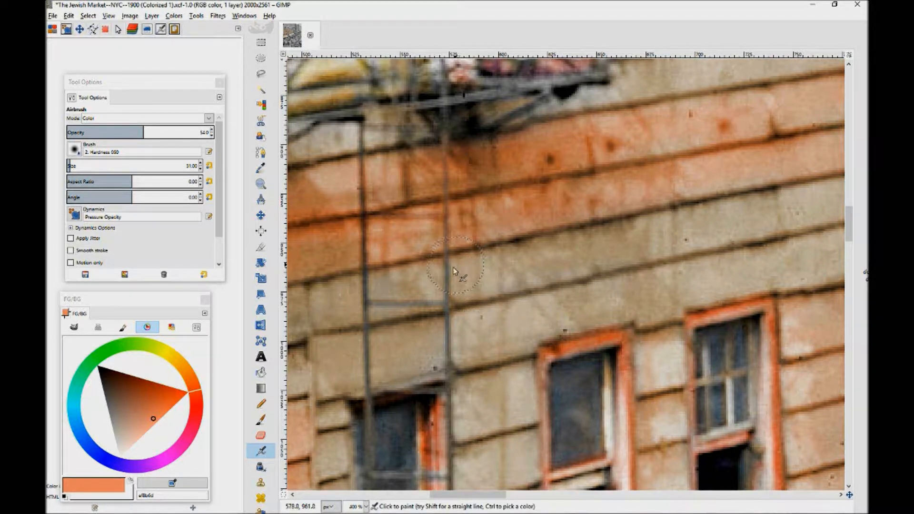
click(200, 169)
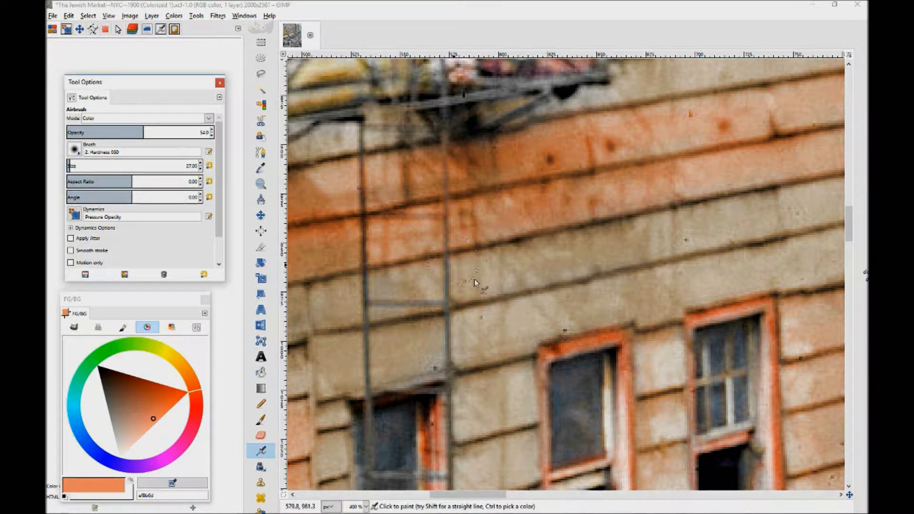
drag(465, 271, 516, 269)
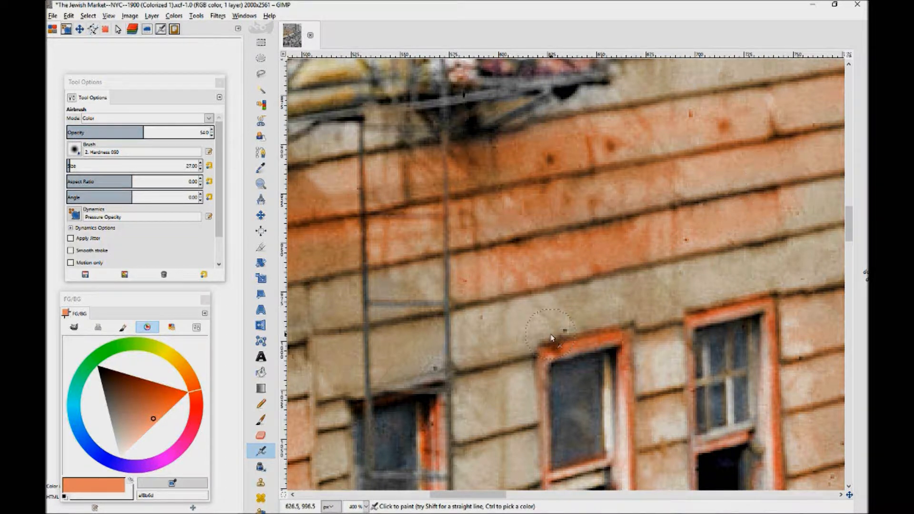
scroll(381, 195, right, 3)
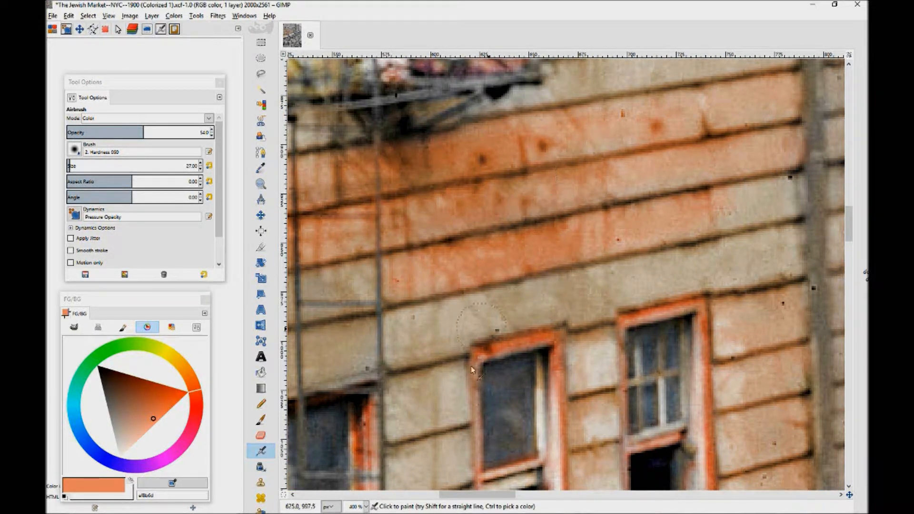
scroll(505, 445, right, 2)
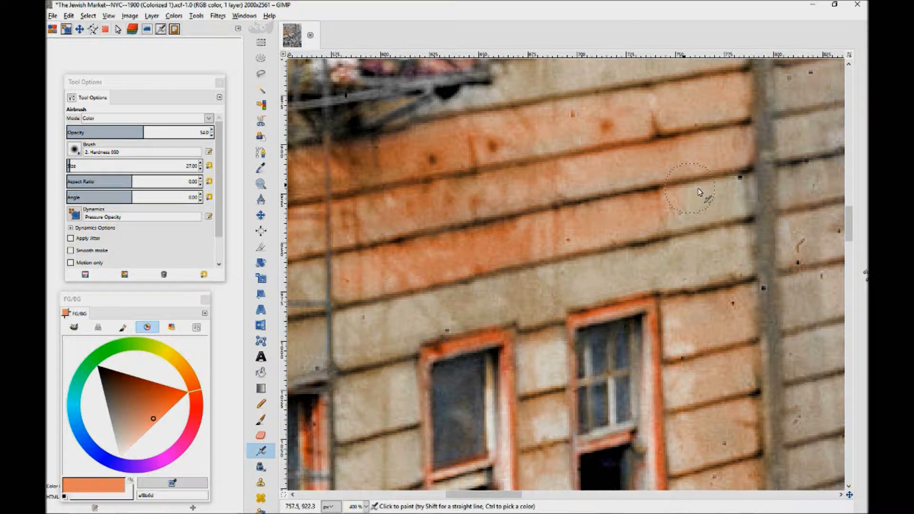
drag(735, 192, 676, 222)
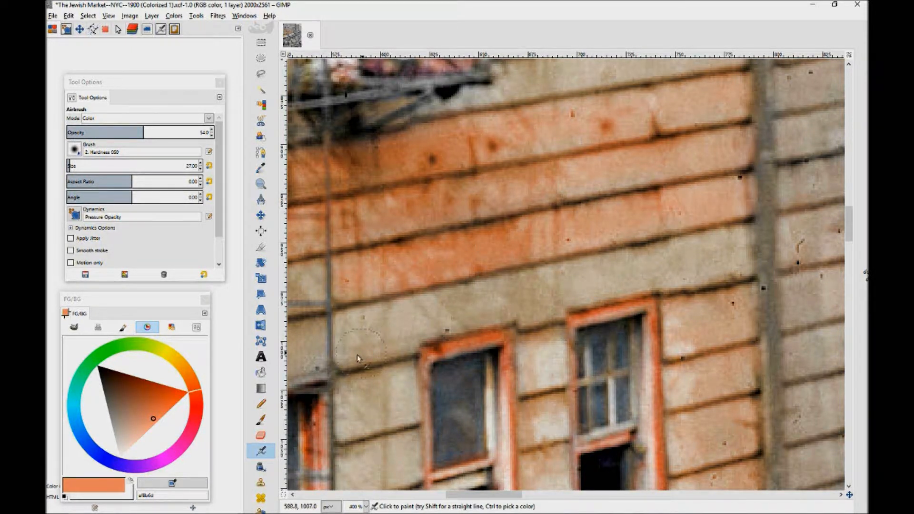
- Tint the siding row above the lower windows, and the rows beneath the upper windows using the Cell 01 brush at 69.1 opacity
drag(343, 325, 412, 322)
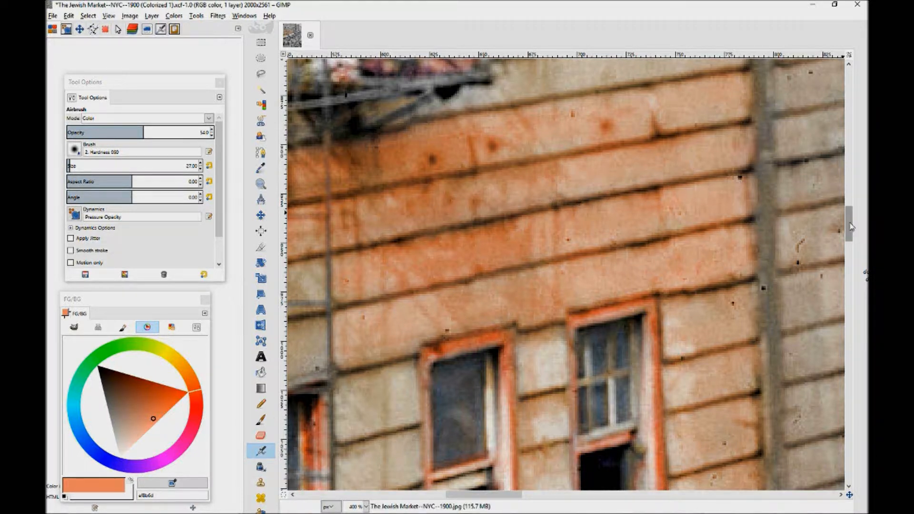
scroll(473, 354, up, 5)
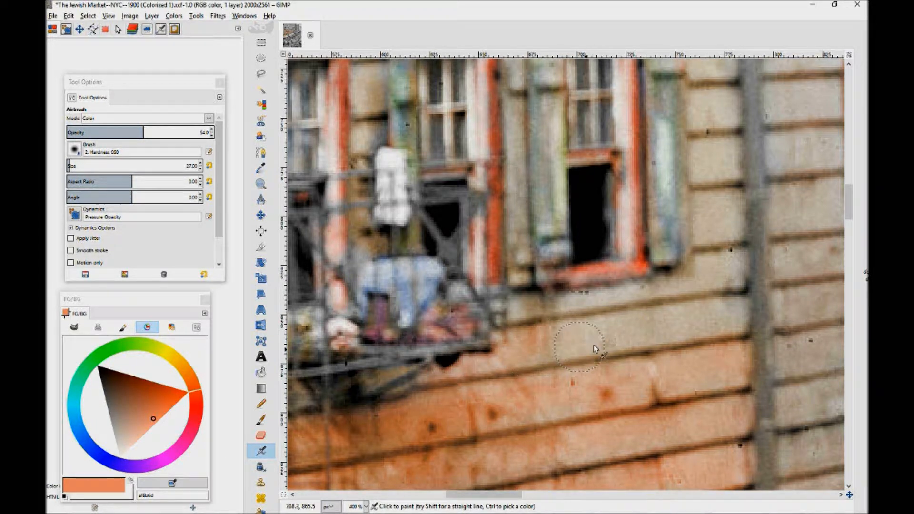
click(74, 150)
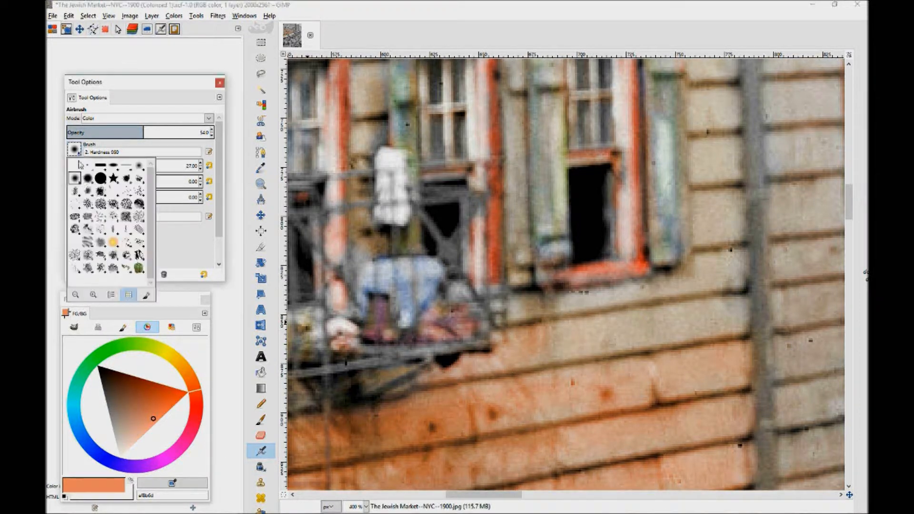
click(88, 207)
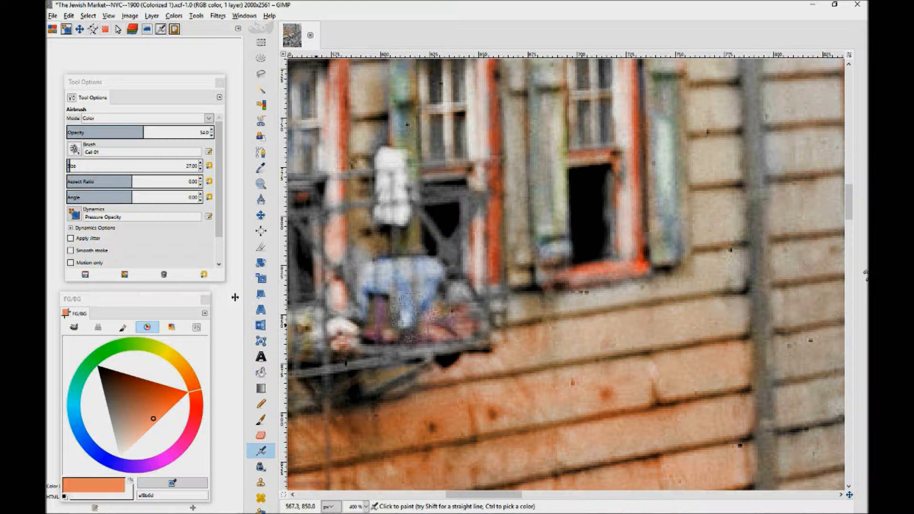
click(143, 132)
drag(147, 134, 164, 133)
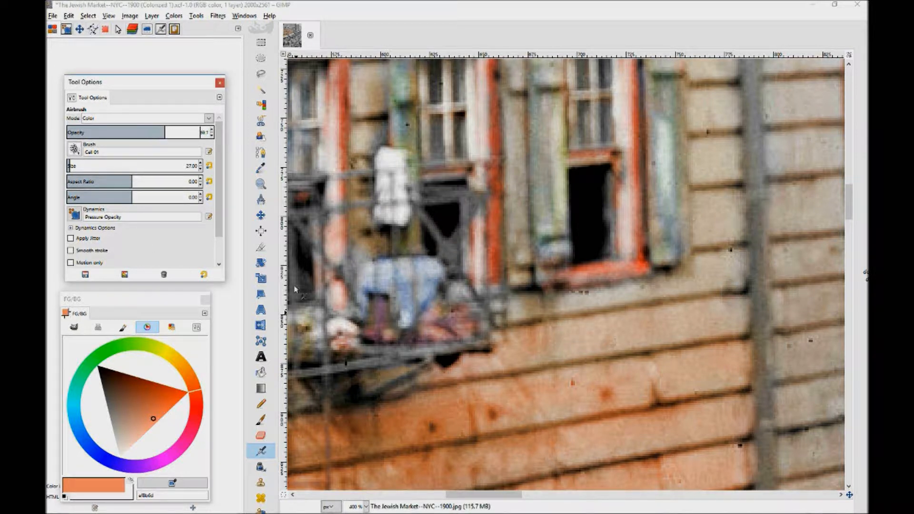
drag(595, 335, 540, 355)
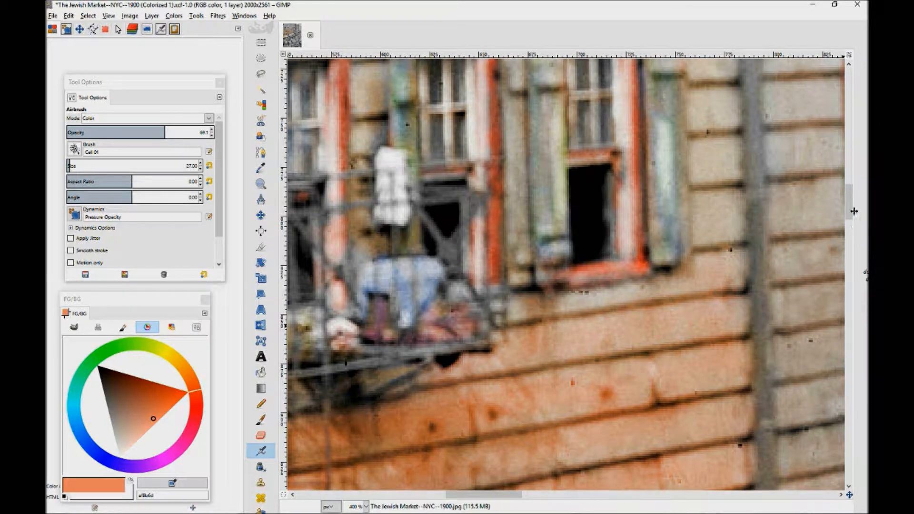
- Tint the short siding boards between the last upper window's shutter and the drainpipe with the soft orange
scroll(848, 214, up, 3)
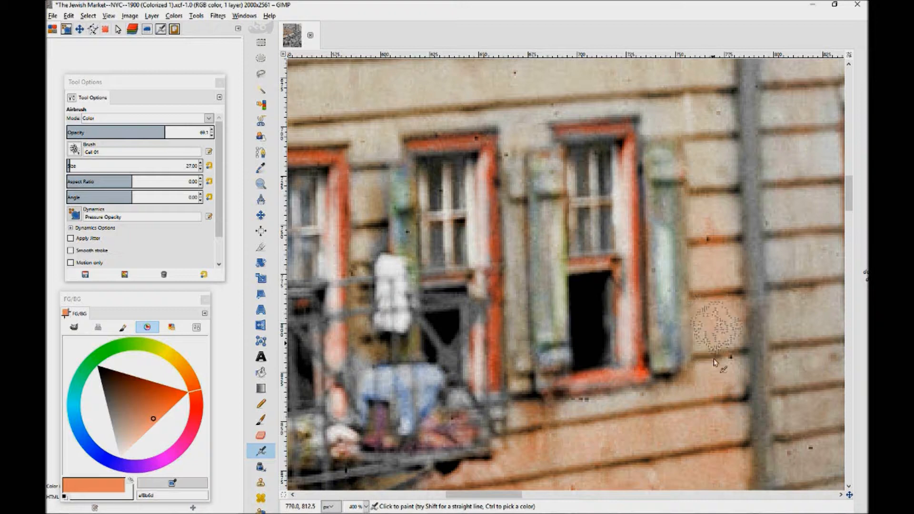
scroll(855, 185, up, 5)
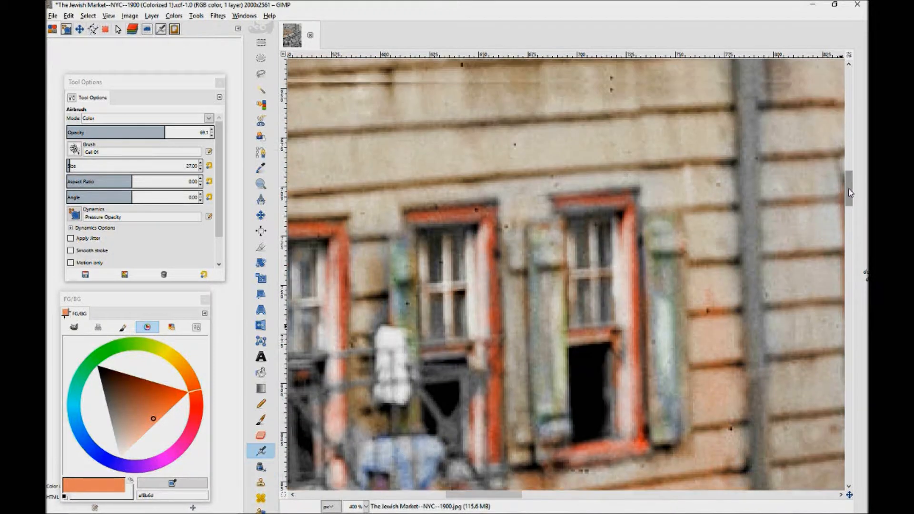
mouse_move(710, 288)
mouse_down()
mouse_move(724, 260)
mouse_move(702, 293)
mouse_move(708, 232)
mouse_move(695, 226)
mouse_up()
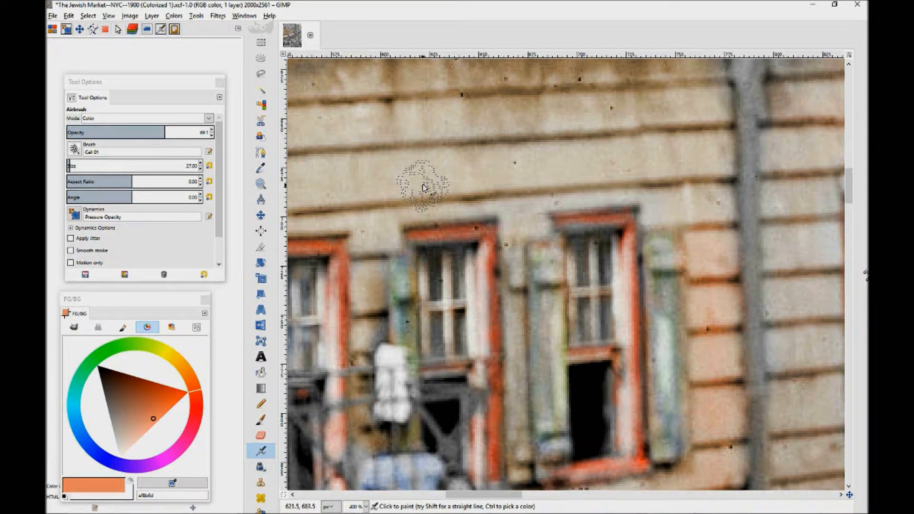
- Try to tint the siding row above the upper windows with the Acrylic 04 brush
click(75, 151)
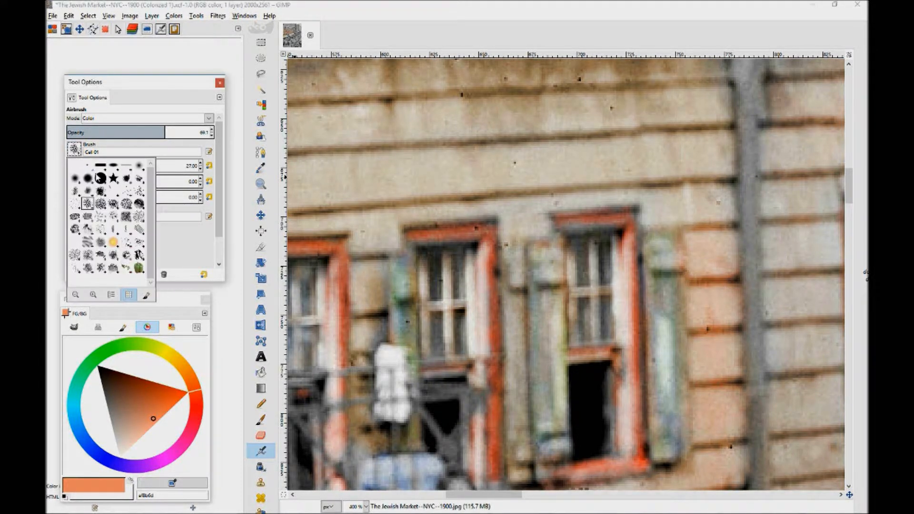
click(88, 192)
click(381, 175)
mouse_move(347, 185)
mouse_down()
mouse_move(447, 170)
mouse_move(442, 174)
mouse_move(358, 191)
mouse_move(426, 174)
mouse_move(442, 158)
mouse_move(399, 162)
mouse_move(512, 175)
mouse_up()
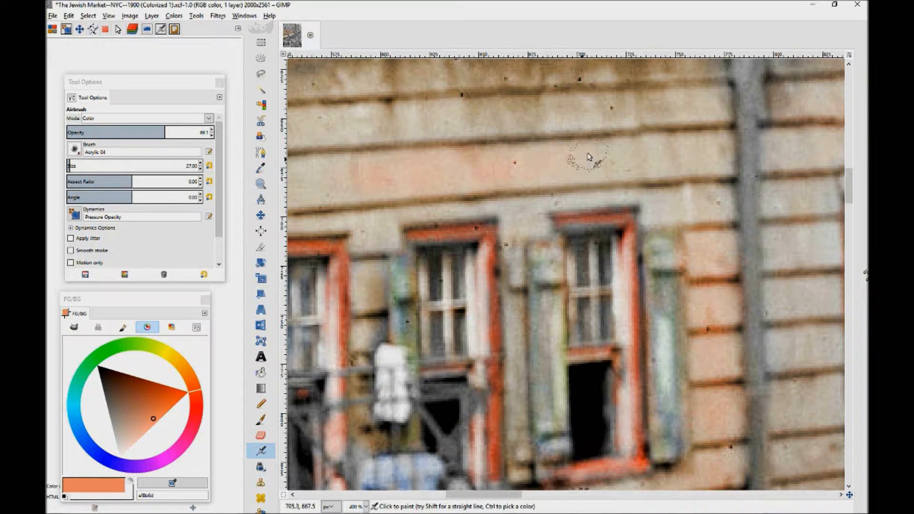
- Switch to the 2. Hardness 075 brush at size 7 and choose the brown 976000 for the upper window shutters
click(75, 150)
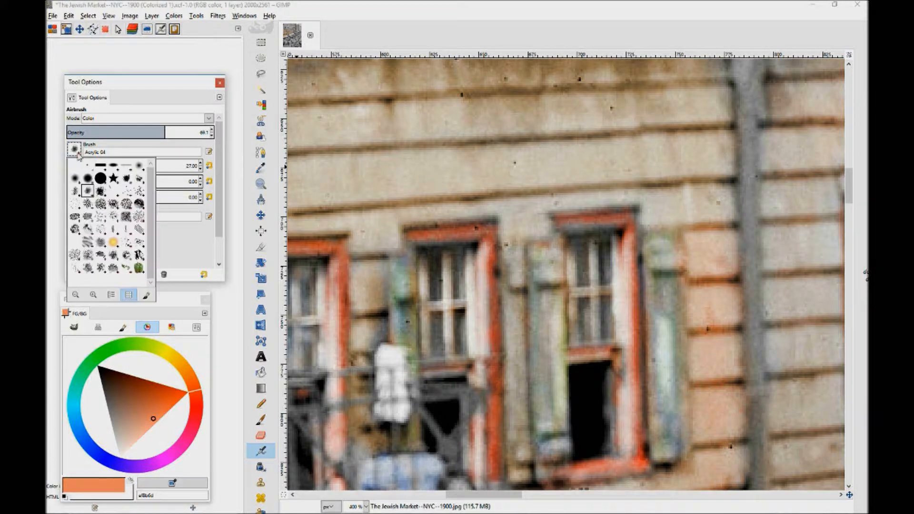
double_click(99, 178)
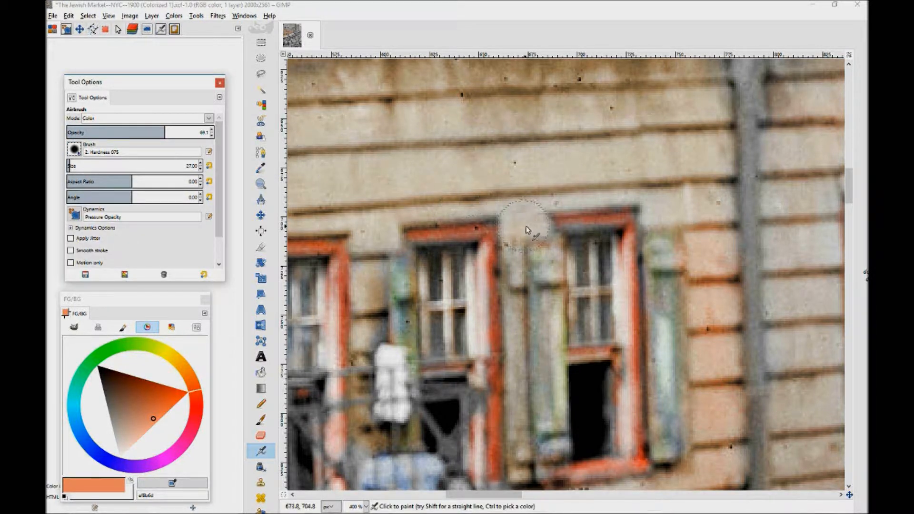
drag(848, 192, 848, 200)
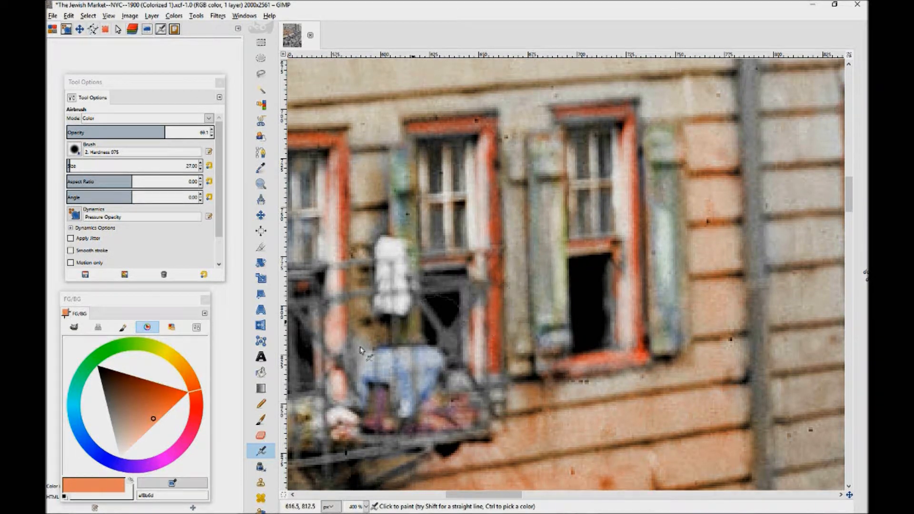
click(182, 367)
drag(163, 401, 139, 375)
click(201, 169)
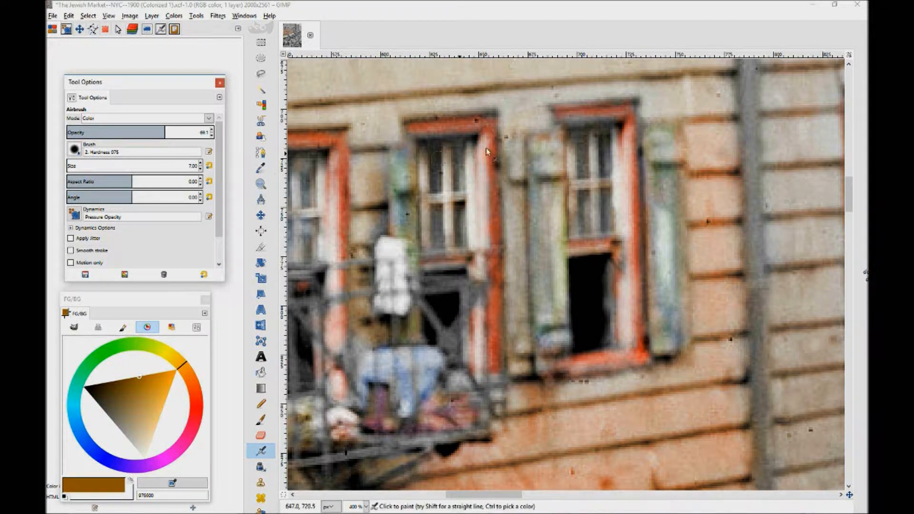
- Try to tint the last upper window's shutter brown with the current brush opacity
drag(531, 145, 534, 224)
mouse_move(531, 279)
mouse_down()
mouse_move(536, 340)
mouse_move(565, 343)
mouse_move(535, 287)
mouse_move(551, 329)
mouse_move(550, 284)
mouse_up()
key(ctrl+z)
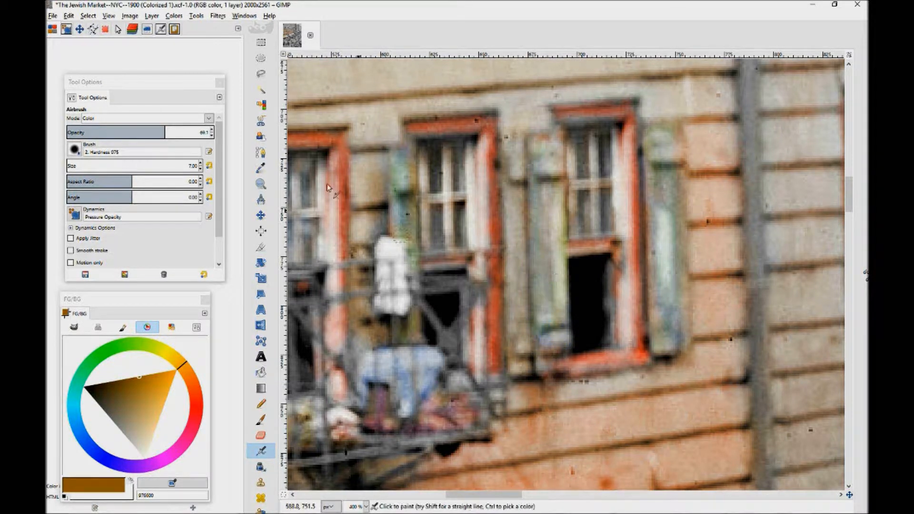
- Lower the opacity to 8.6, set the brush size to 22 and lightly brown the shutter between the last two upper windows
click(91, 132)
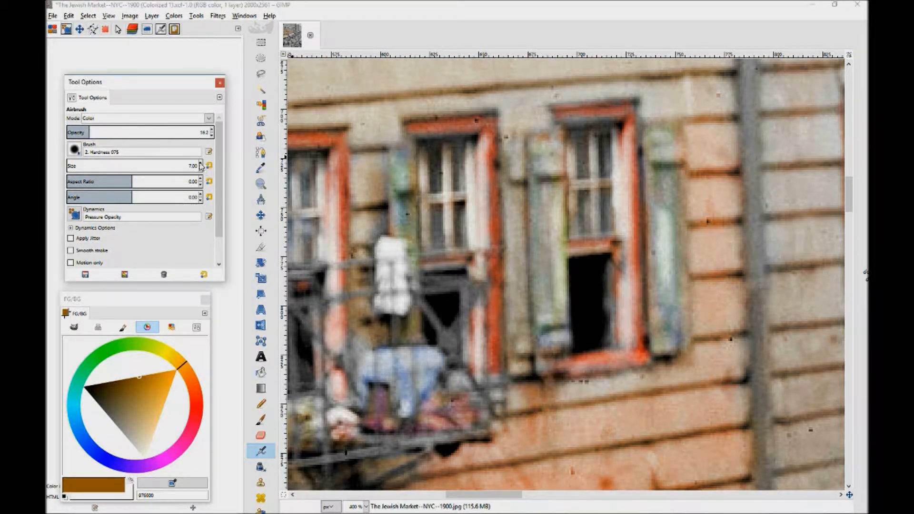
text(8.6)
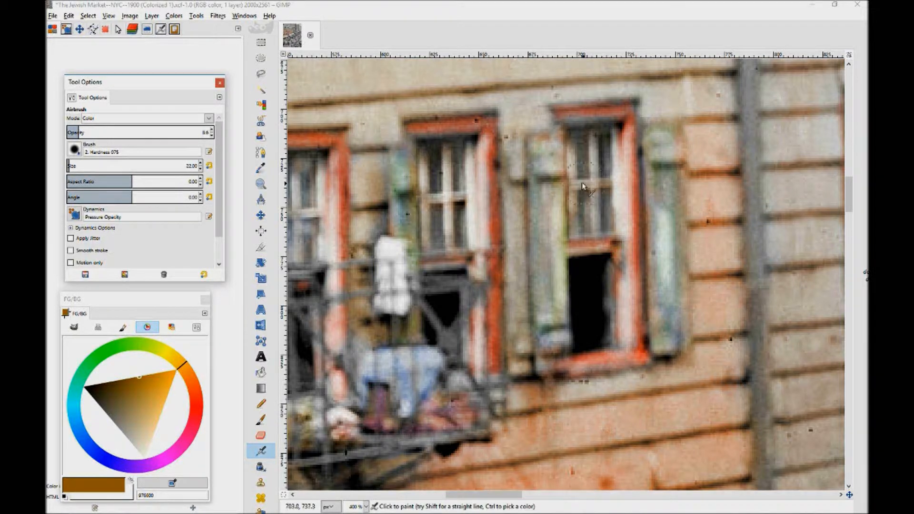
key(Return)
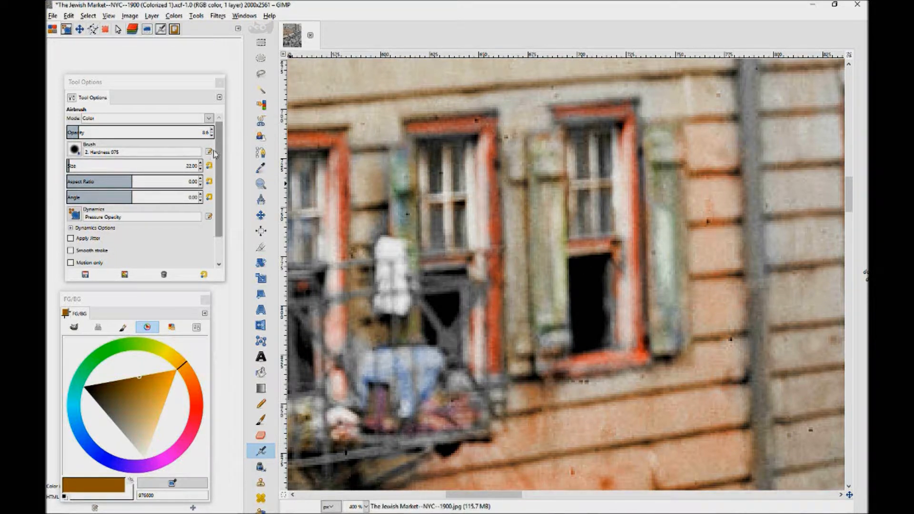
- Set the brush size to 11 and lightly brown the narrow shutter beside the middle window and the shutter nearest the drainpipe
scroll(200, 172, down, 17)
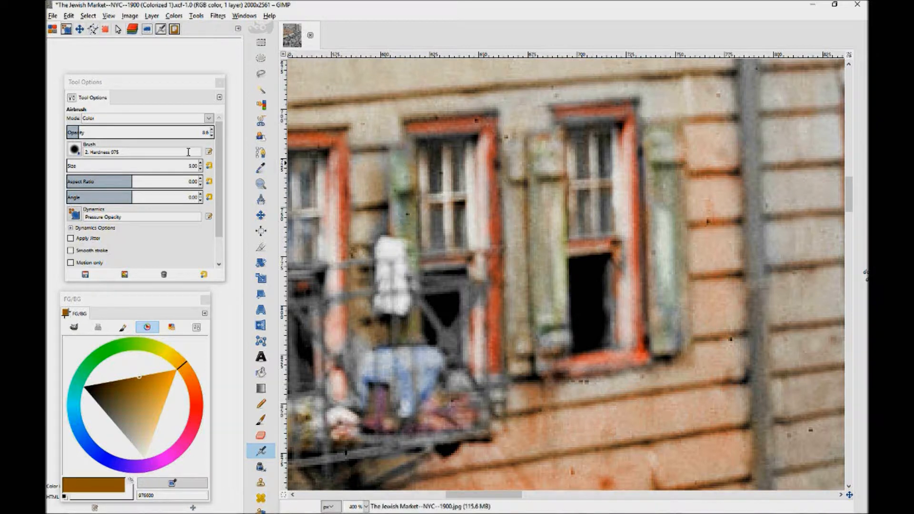
click(200, 166)
text(11)
click(402, 161)
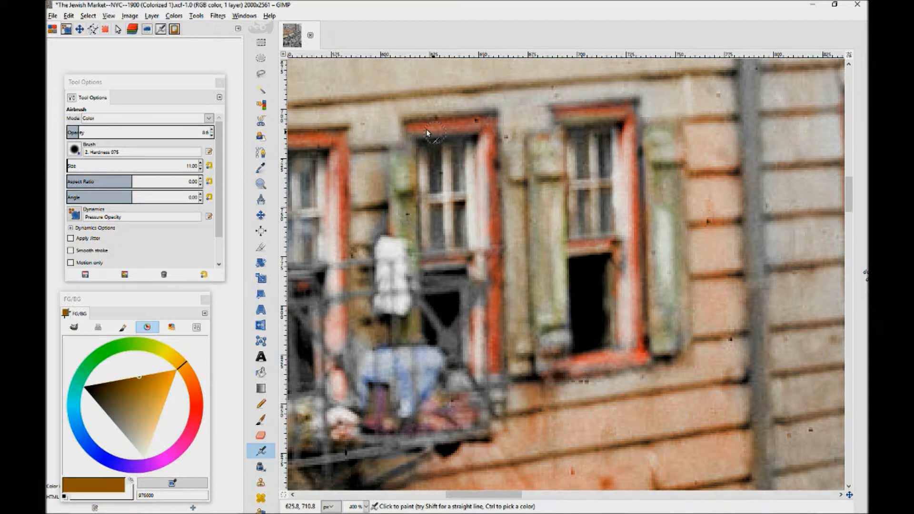
- Choose dark red 971800 and the 2. Hardness 100 brush at 82.8 opacity, and test it on the siding beside the middle upper window
click(196, 402)
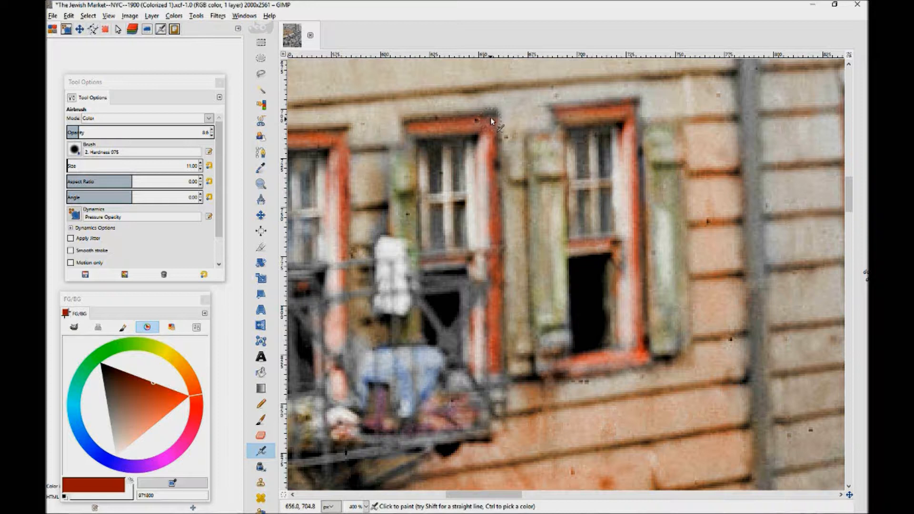
click(75, 150)
click(92, 170)
key(ctrl)
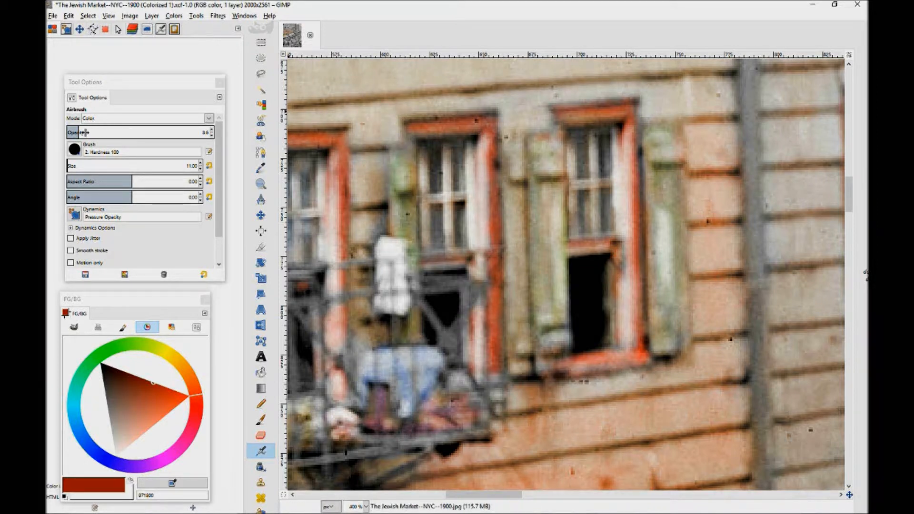
click(185, 132)
click(376, 126)
drag(373, 125, 370, 129)
key(super)
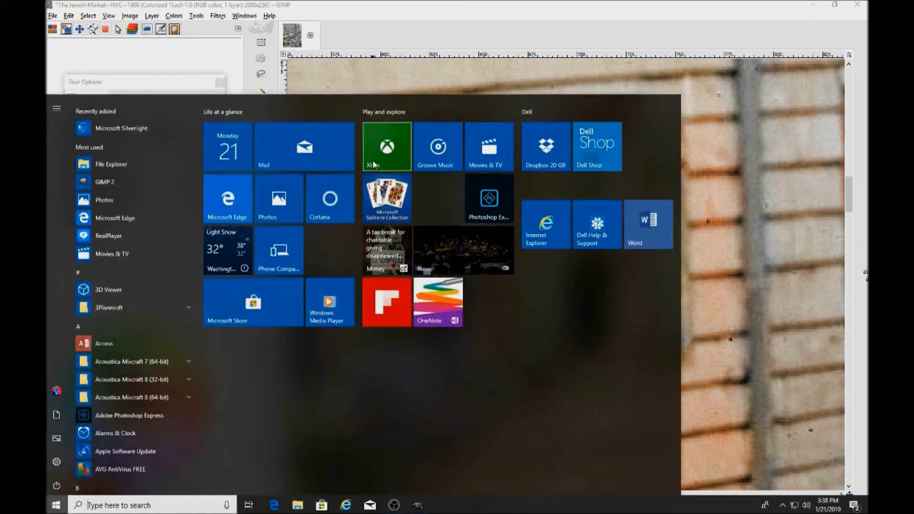
click(369, 33)
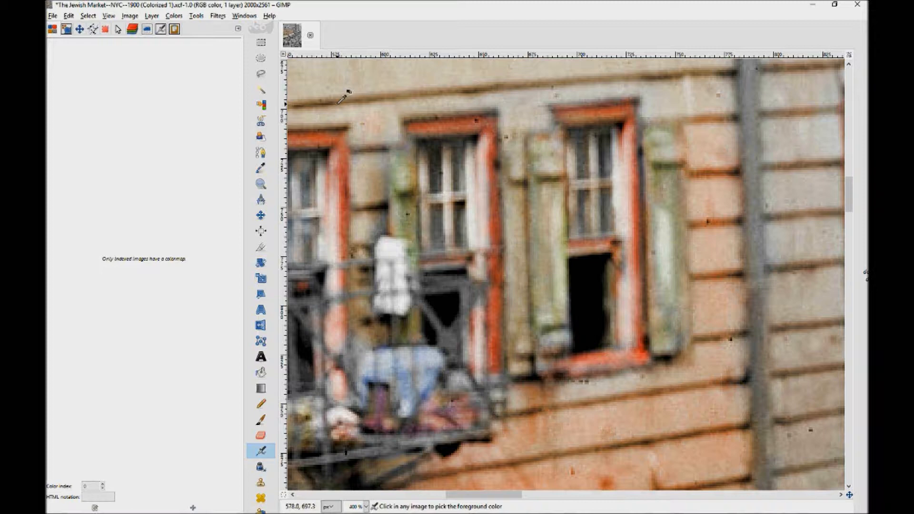
click(417, 506)
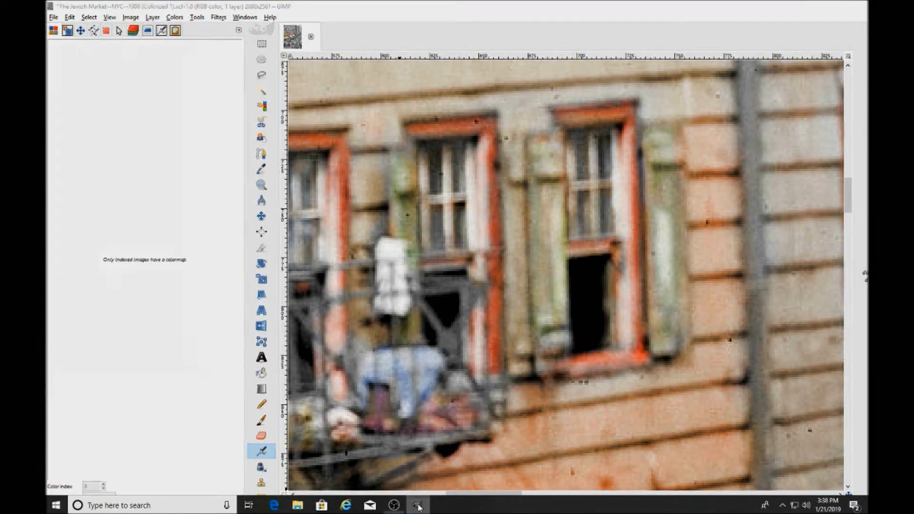
click(417, 506)
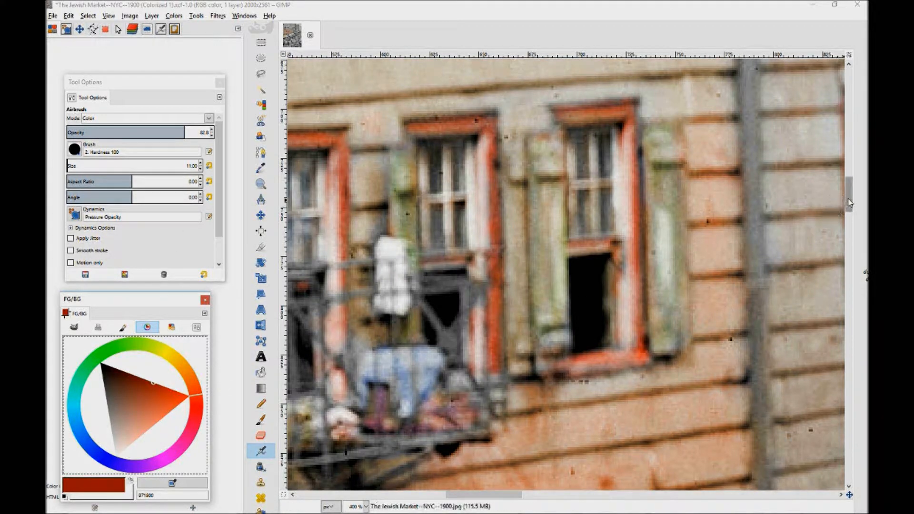
- Try dark red 8d2014 and brown 8d4414 on the siding beside the fire escape ladder, above the lower windows
scroll(850, 203, down, 5)
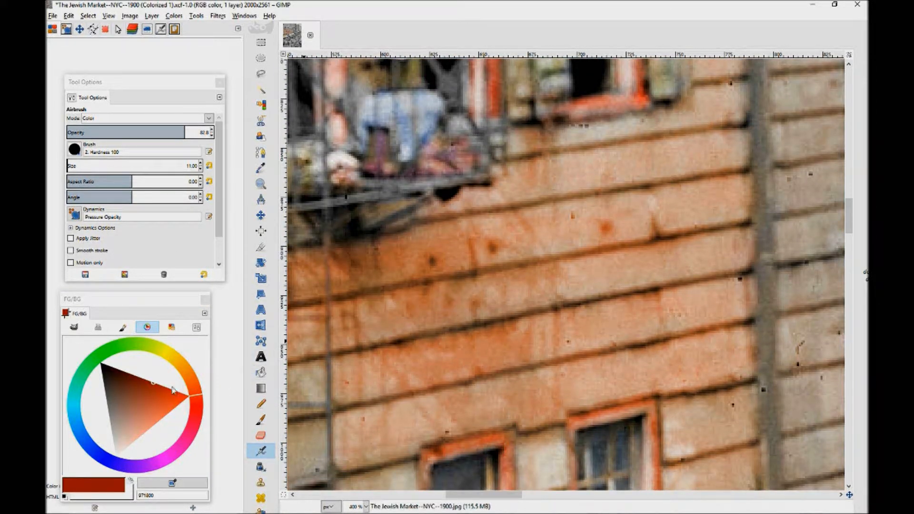
mouse_move(192, 395)
mouse_down()
mouse_move(190, 377)
mouse_move(149, 406)
mouse_move(137, 385)
mouse_move(193, 396)
mouse_up()
drag(358, 384, 374, 387)
key(ctrl+z)
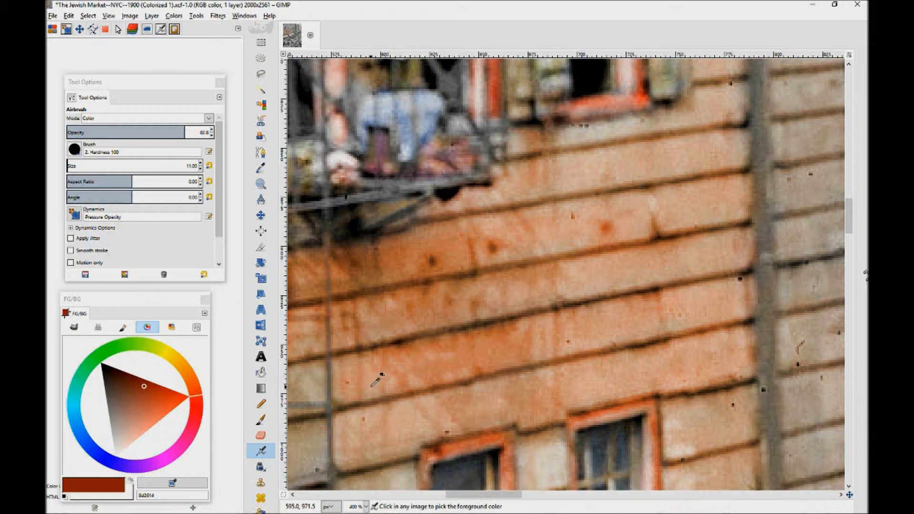
drag(198, 405, 191, 381)
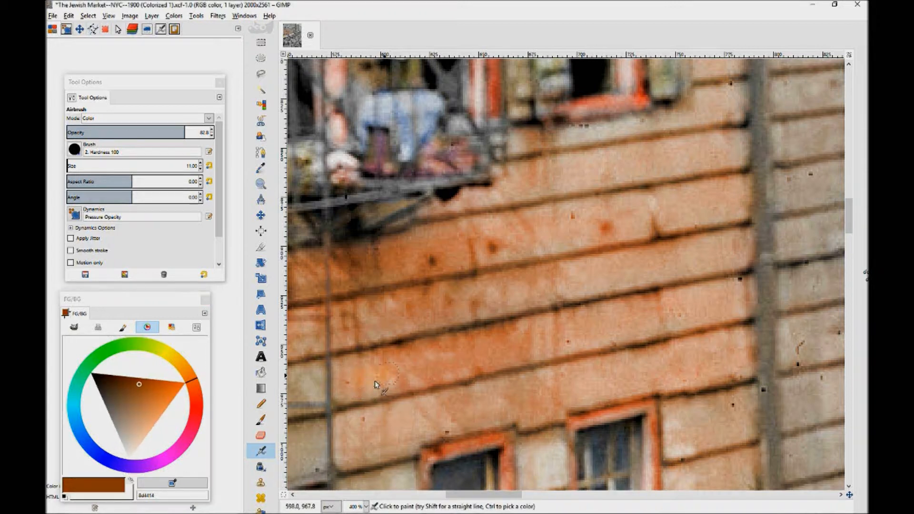
- Choose reddish brown 8d3714, lower the opacity to 28.5 and tint the siding boards between the fire escape ladder's rails
click(196, 384)
drag(197, 384, 199, 385)
mouse_move(348, 381)
mouse_down()
mouse_move(418, 367)
mouse_move(398, 380)
mouse_up()
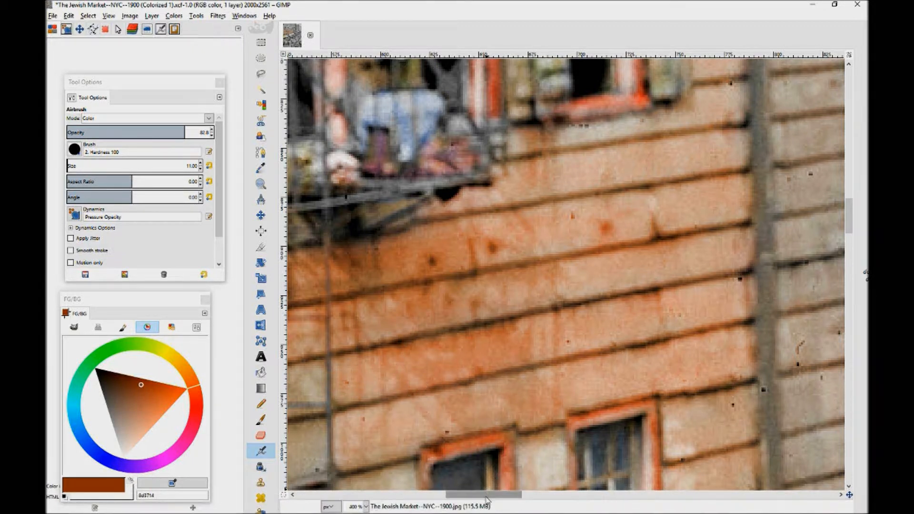
scroll(503, 384, left, 5)
drag(503, 384, 559, 371)
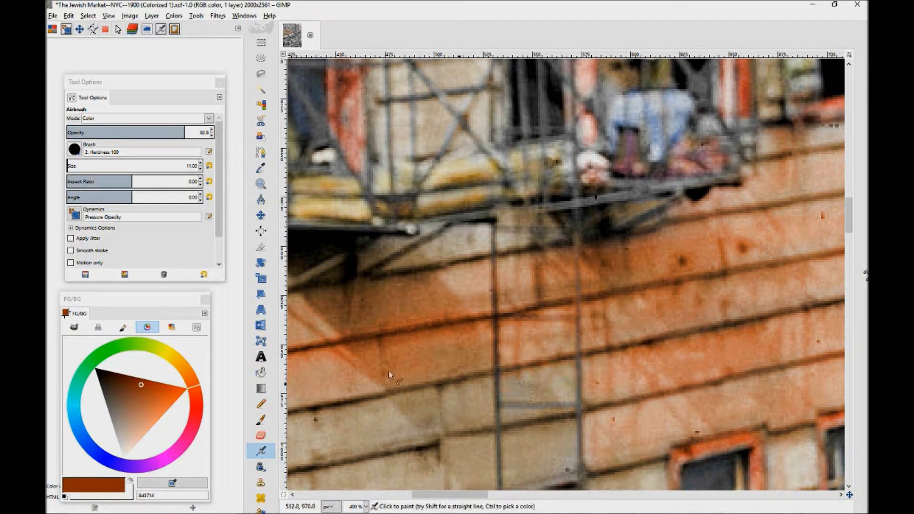
drag(159, 134, 112, 135)
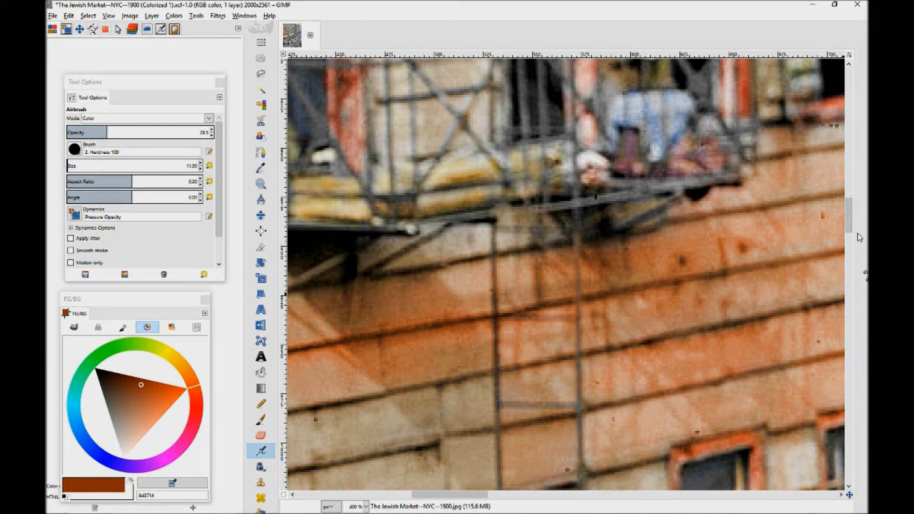
- Tint the short siding boards beside and between the lower windows, down to the fire escape railing, with the reddish brown
scroll(850, 228, down, 6)
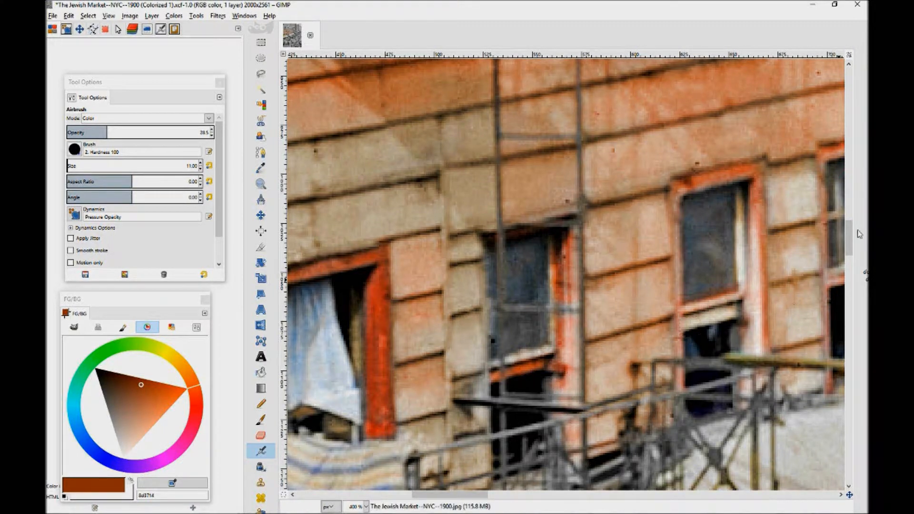
scroll(839, 249, down, 3)
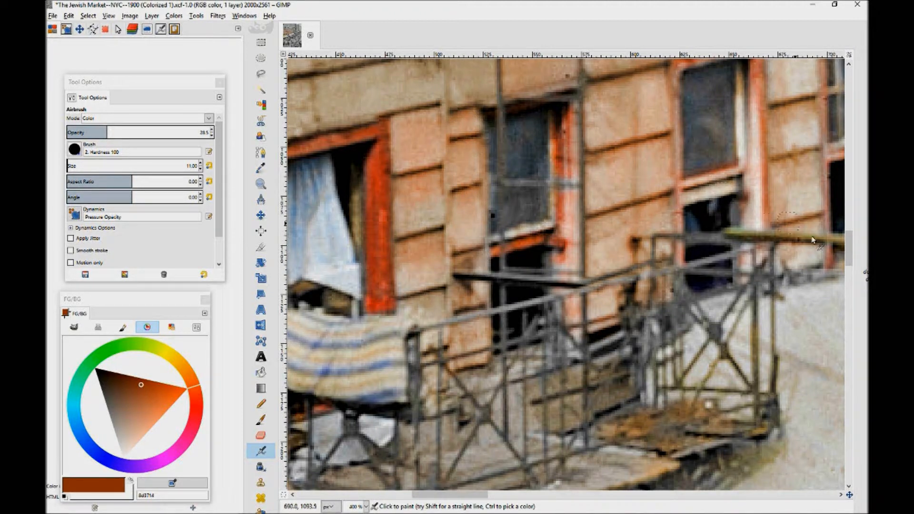
- Tint the untinted siding boards around the two lower windows nearest the building's brick neighbour with the reddish brown
scroll(814, 242, up, 5)
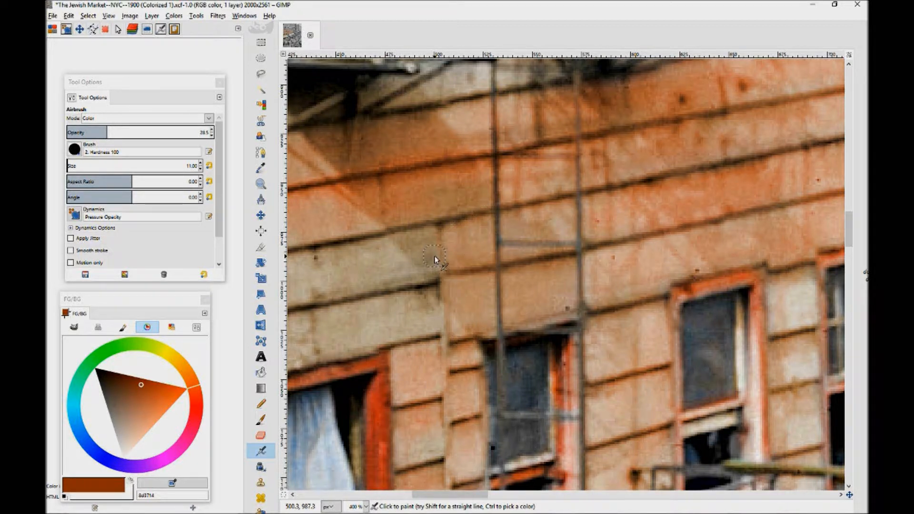
drag(476, 495, 405, 501)
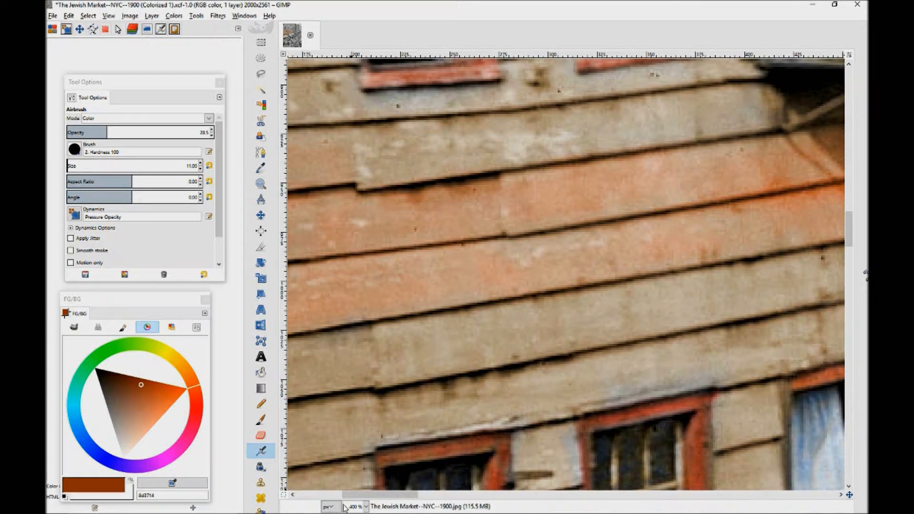
click(366, 506)
click(357, 456)
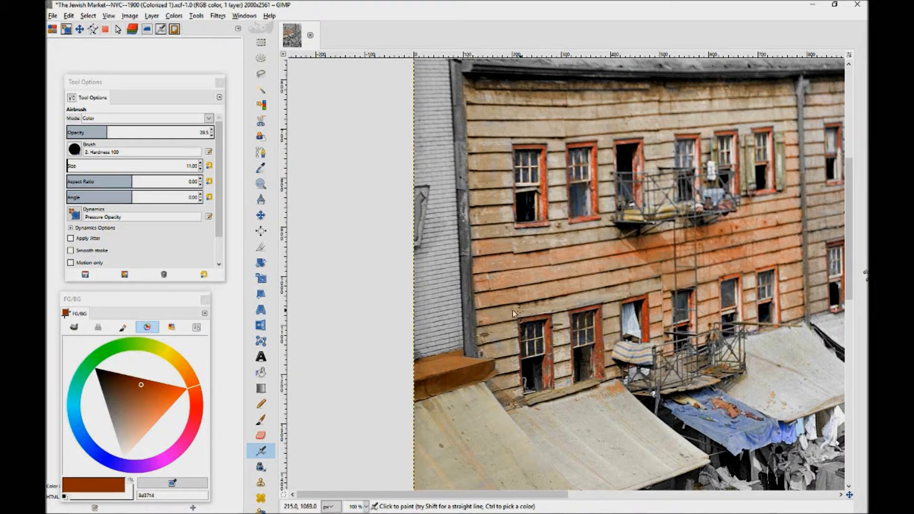
mouse_move(522, 309)
mouse_down()
mouse_move(537, 302)
mouse_move(505, 313)
mouse_move(528, 313)
mouse_up()
mouse_move(509, 322)
mouse_down()
mouse_move(478, 332)
mouse_move(492, 340)
mouse_move(513, 326)
mouse_move(514, 357)
mouse_move(502, 337)
mouse_move(495, 356)
mouse_move(478, 348)
mouse_move(500, 354)
mouse_move(483, 359)
mouse_move(508, 369)
mouse_move(512, 351)
mouse_move(517, 360)
mouse_move(512, 328)
mouse_move(520, 382)
mouse_move(491, 382)
mouse_move(501, 400)
mouse_move(518, 396)
mouse_move(501, 404)
mouse_move(512, 411)
mouse_move(525, 405)
mouse_move(498, 396)
mouse_up()
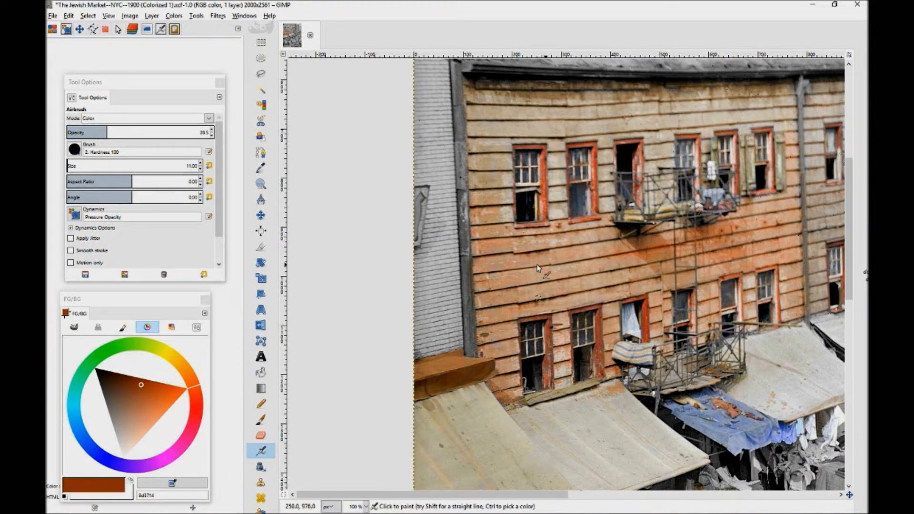
- Undo the last stroke, set the brush size to 16 and tint the siding boards around the two upper windows nearest the brick neighbour
mouse_move(443, 303)
mouse_down()
mouse_move(438, 259)
mouse_move(424, 278)
mouse_move(432, 294)
mouse_move(441, 281)
mouse_move(433, 304)
mouse_move(441, 306)
mouse_move(444, 269)
mouse_move(434, 298)
mouse_move(437, 280)
mouse_up()
key(ctrl+z)
click(201, 162)
mouse_move(497, 212)
mouse_down()
mouse_move(475, 220)
mouse_move(509, 216)
mouse_up()
- Examine the tinted building against the whole photo at 25%, and the street awnings at closer zoom levels
click(366, 506)
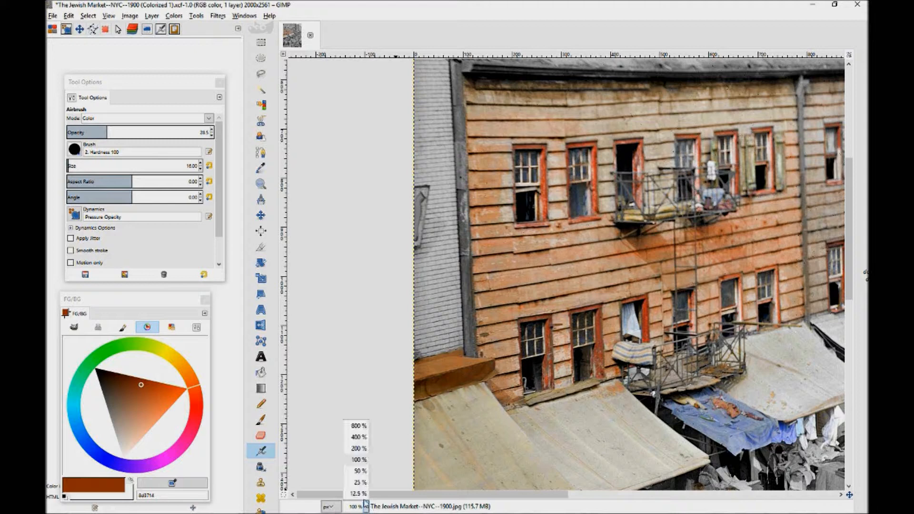
click(360, 471)
click(366, 506)
click(362, 489)
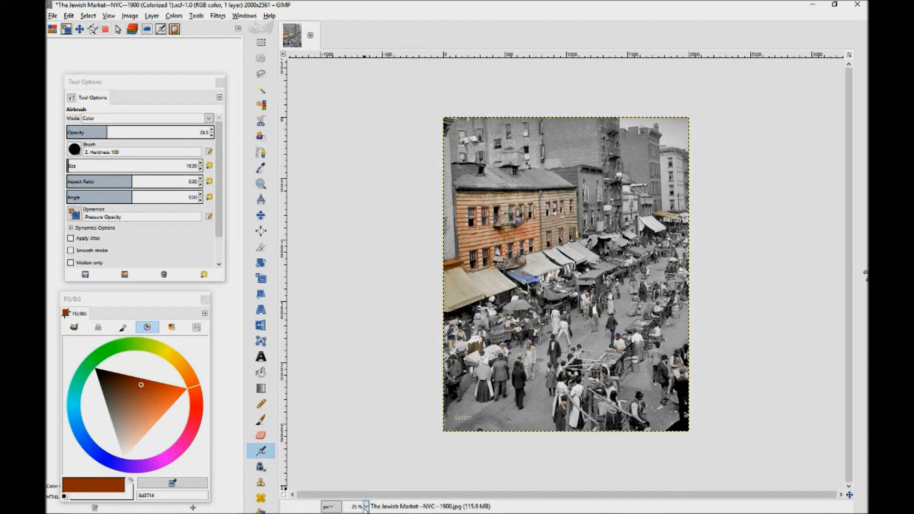
click(365, 506)
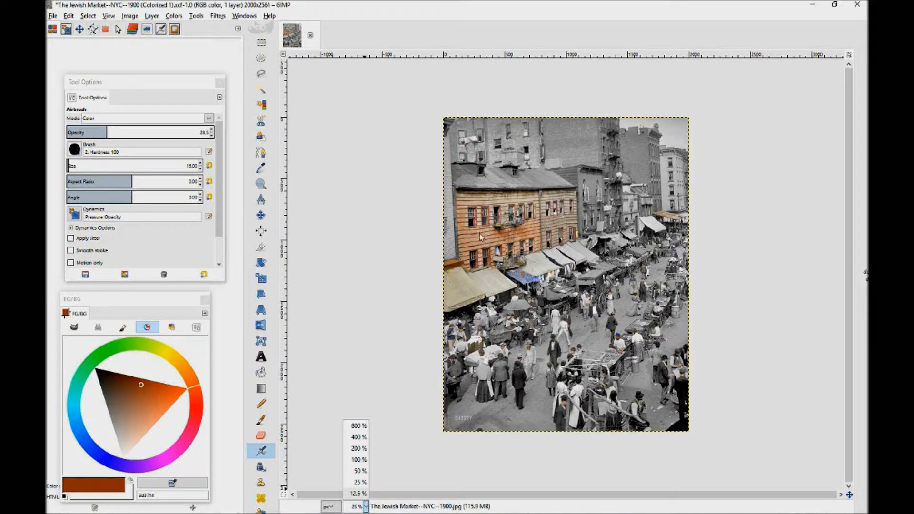
click(360, 449)
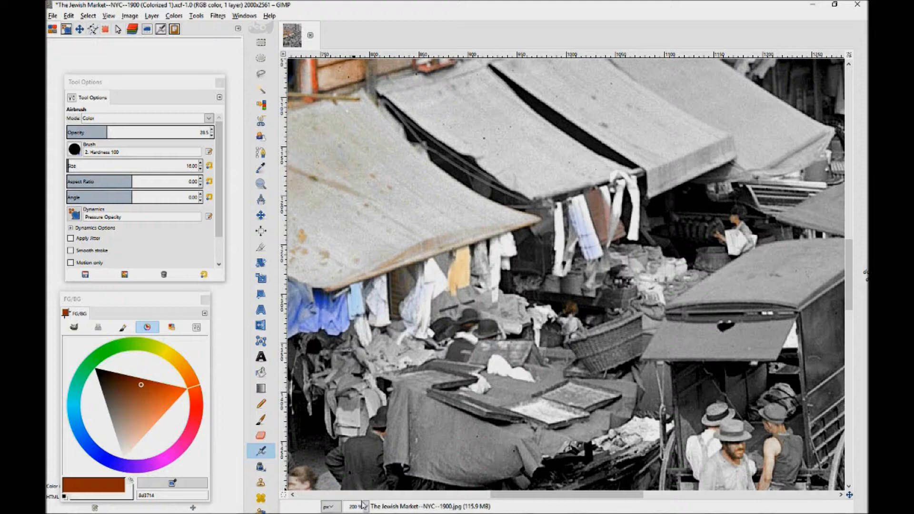
click(365, 506)
click(360, 455)
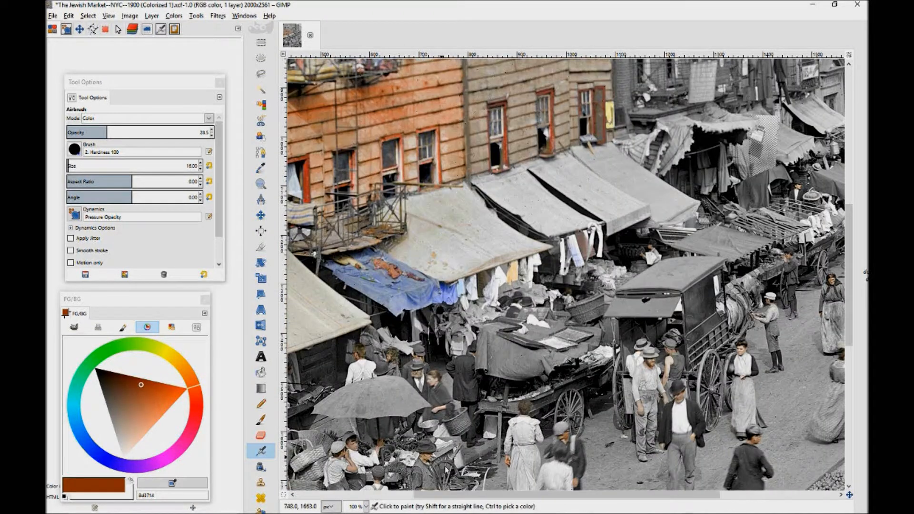
- Tint the upper siding boards below the eave orange-brown with brush size 29, opacity 27.8 and aspect ratio -0.20
drag(495, 495, 373, 501)
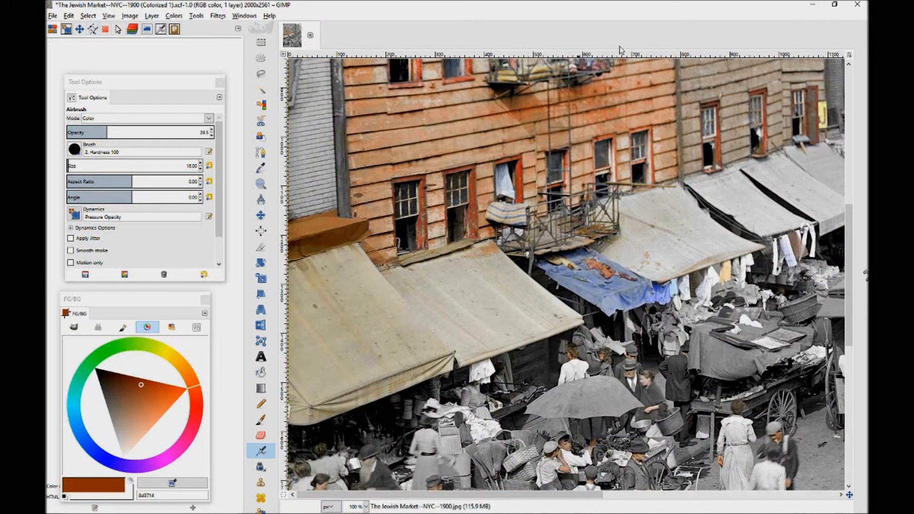
drag(847, 224, 846, 167)
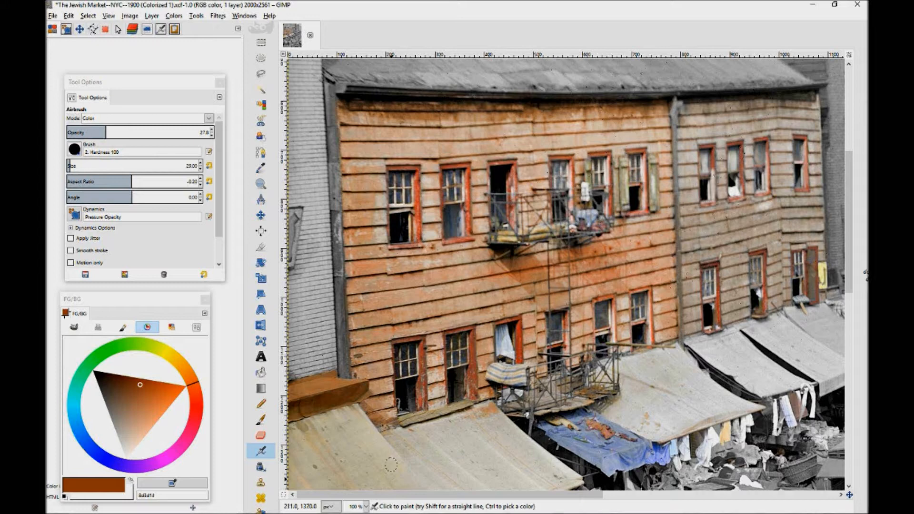
- Choose the Cell 01 brush for texturing the siding at the building's corner beneath the eave
click(366, 507)
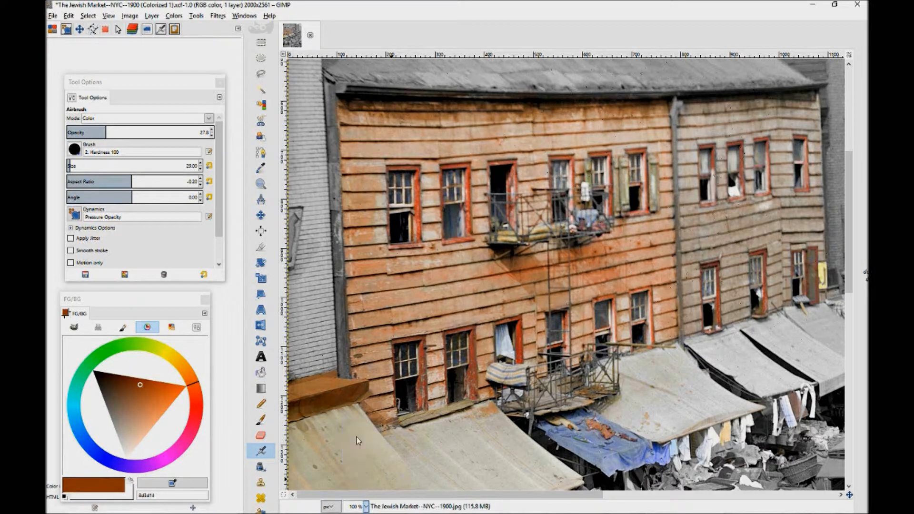
click(357, 458)
drag(469, 495, 391, 495)
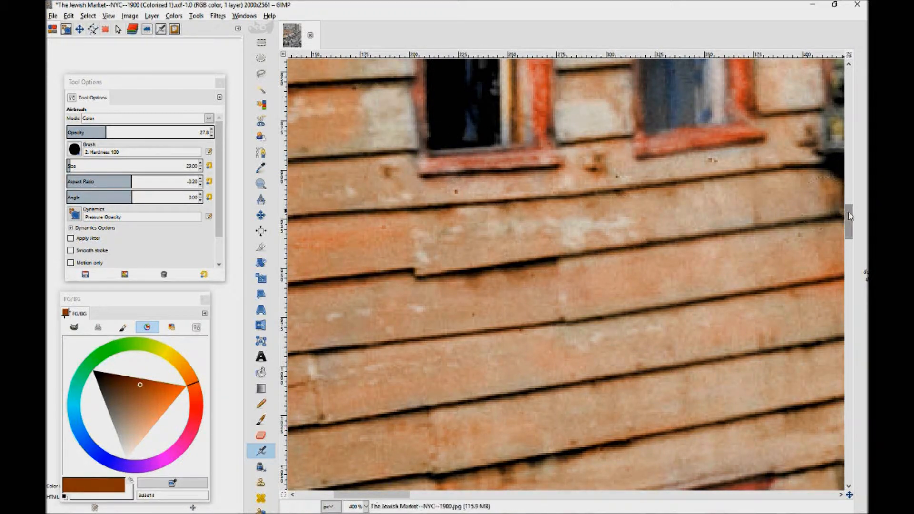
scroll(762, 204, up, 8)
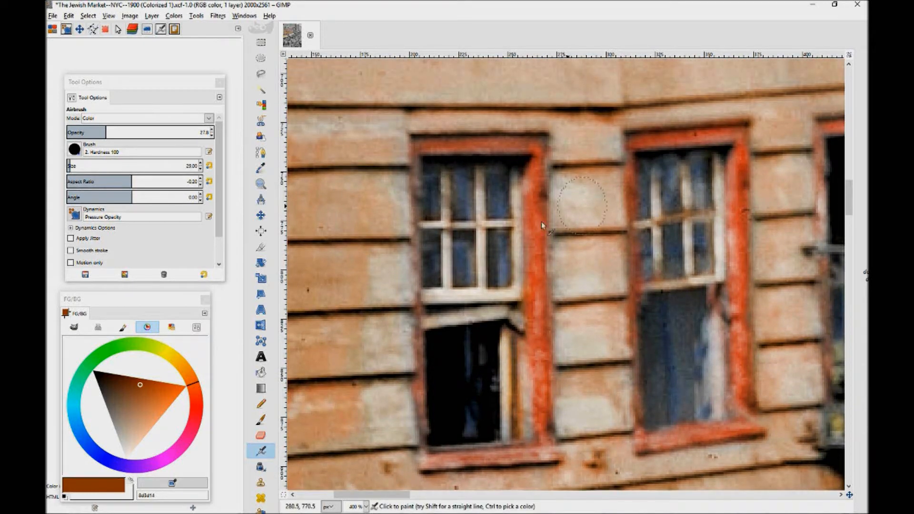
drag(852, 197, 853, 170)
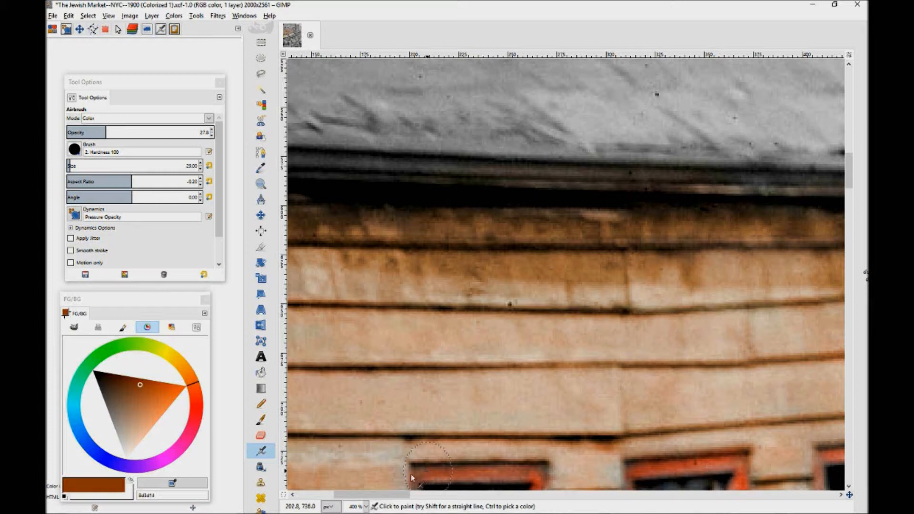
drag(401, 495, 383, 498)
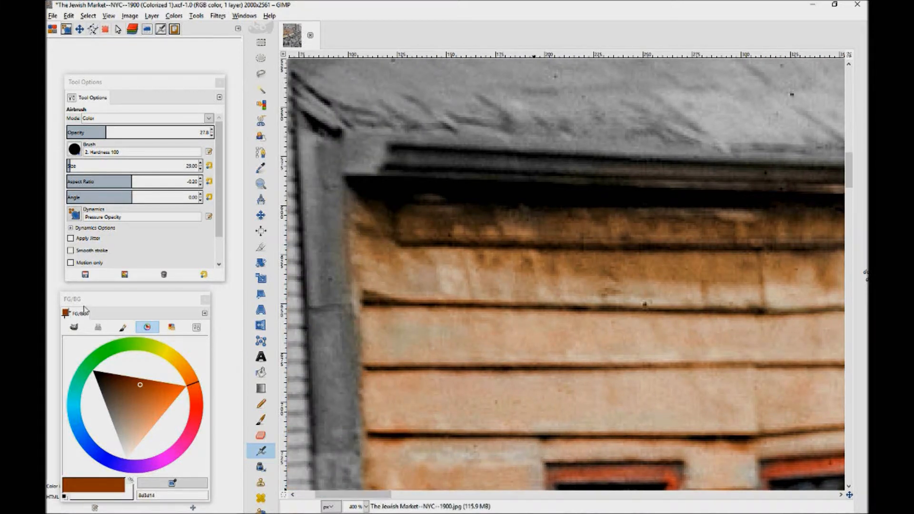
click(74, 150)
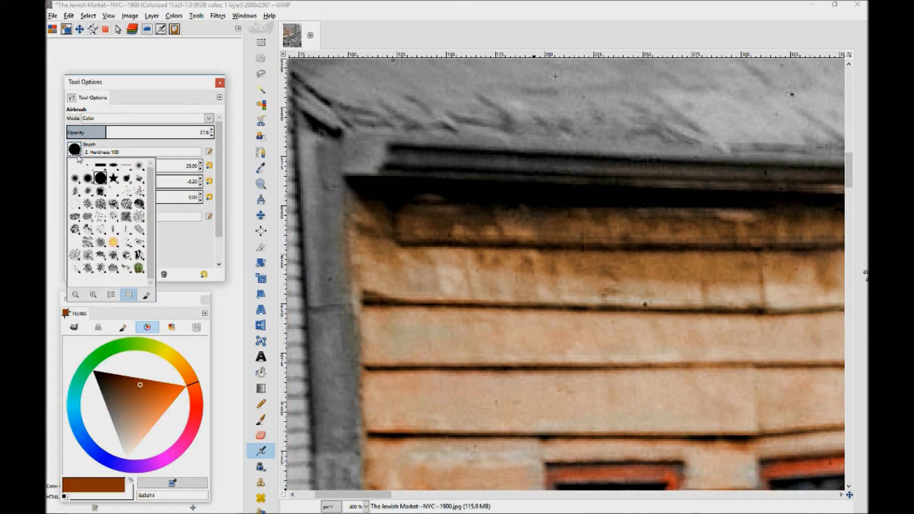
click(95, 215)
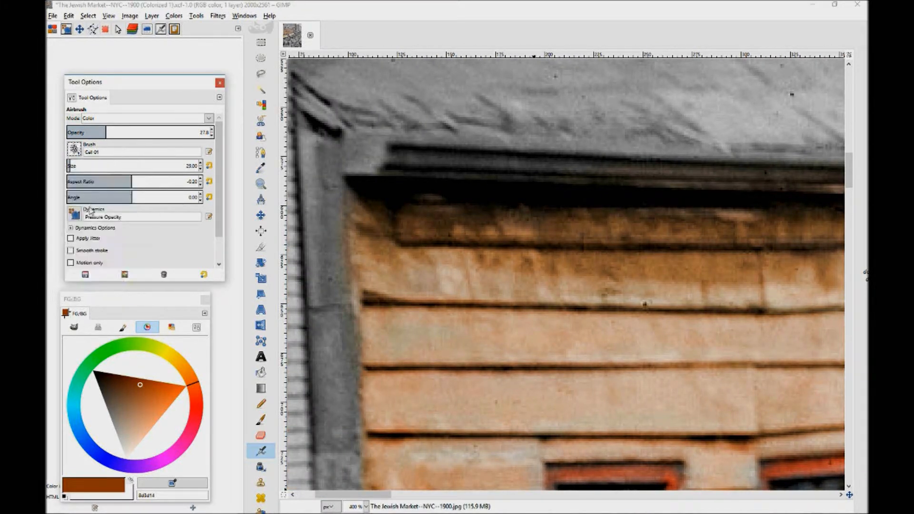
- Choose a muted green, raise the opacity to 71.8 and stain the siding boards directly under the eave
click(90, 376)
drag(114, 409, 151, 412)
drag(92, 367, 141, 406)
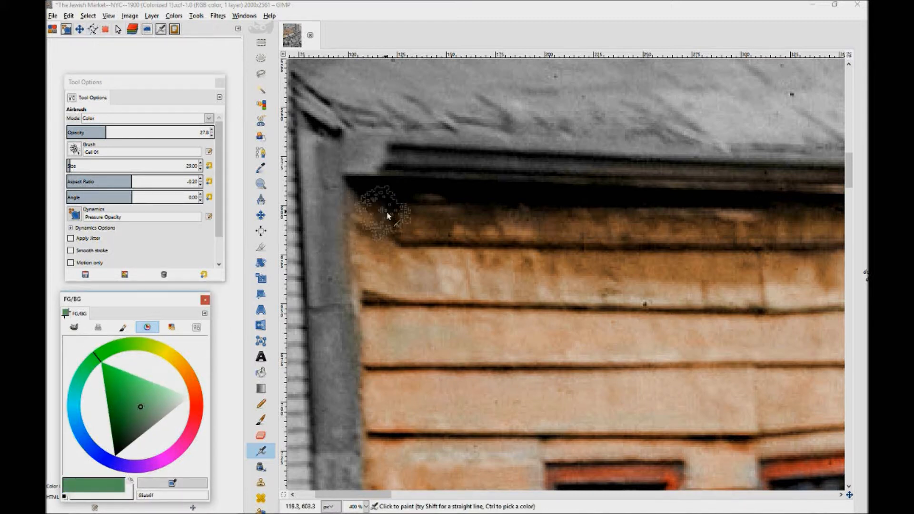
drag(109, 134, 172, 125)
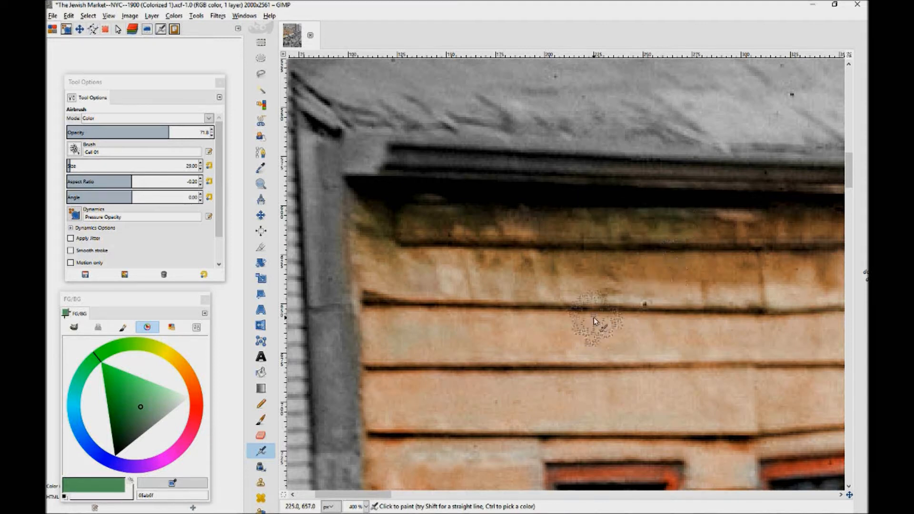
scroll(387, 498, right, 1)
drag(387, 498, 429, 498)
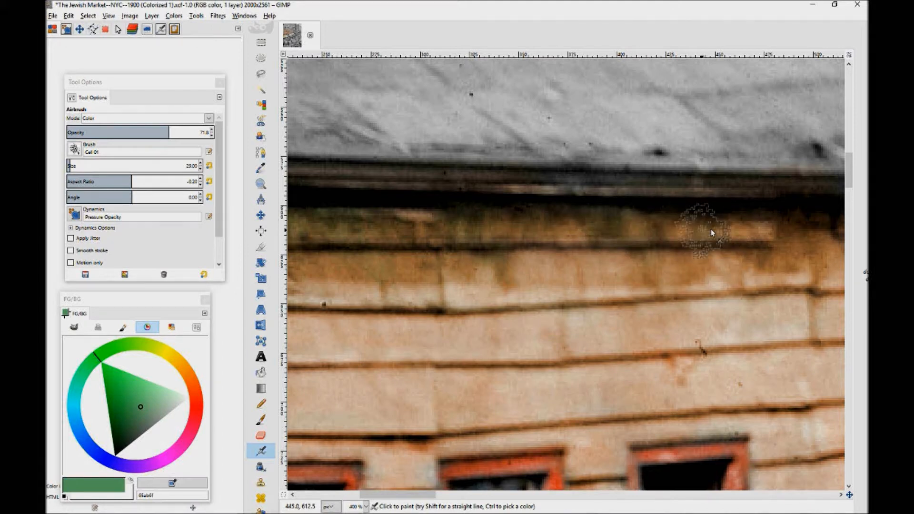
- Mottle the top siding board under the eave with olive yellow, and with blue using the 2. Hardness 075 brush at 33.7 opacity
click(171, 361)
click(139, 381)
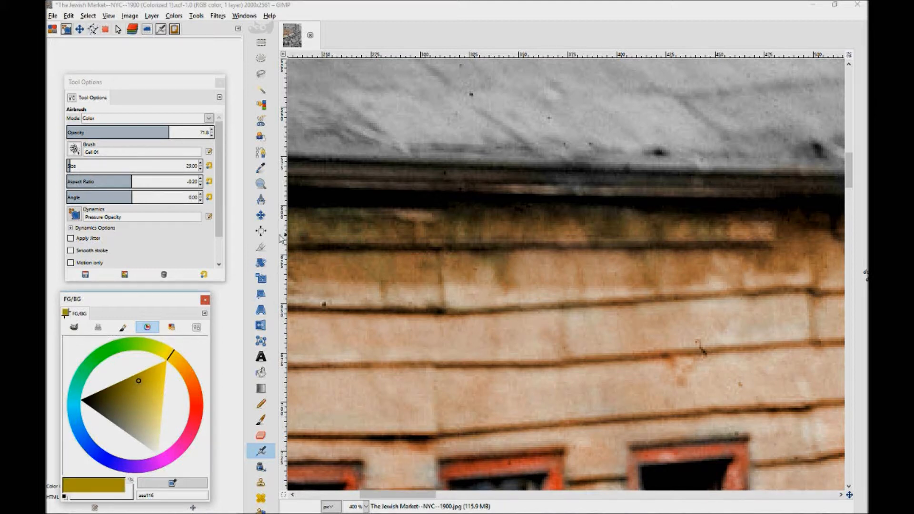
click(334, 219)
mouse_move(523, 230)
mouse_down()
mouse_move(587, 225)
mouse_move(421, 224)
mouse_move(547, 232)
mouse_move(598, 265)
mouse_up()
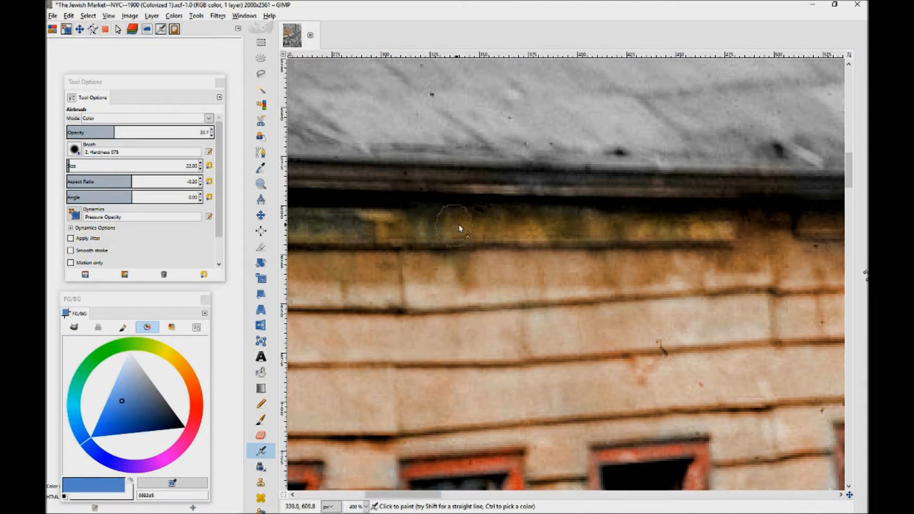
drag(494, 228, 560, 230)
drag(710, 228, 558, 225)
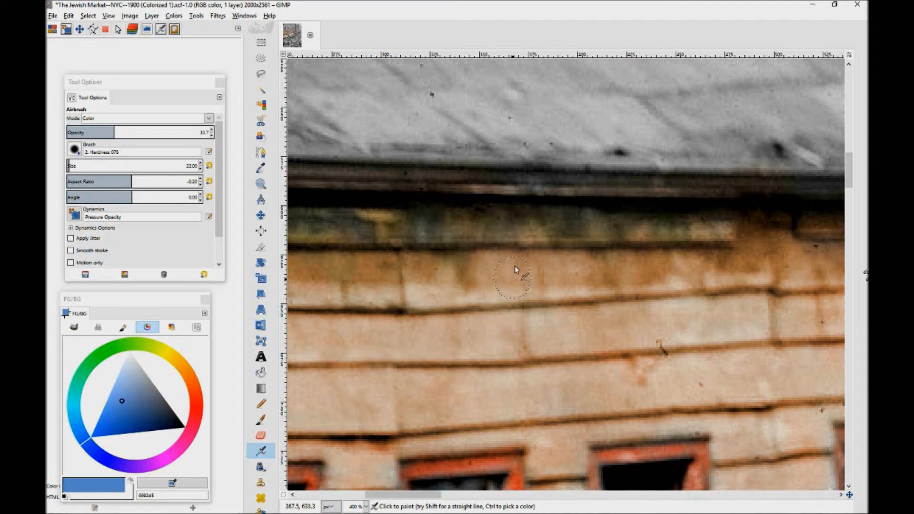
- Examine the siding along the rest of the eave and the adjoining browner building section with its windows
scroll(431, 495, right, 5)
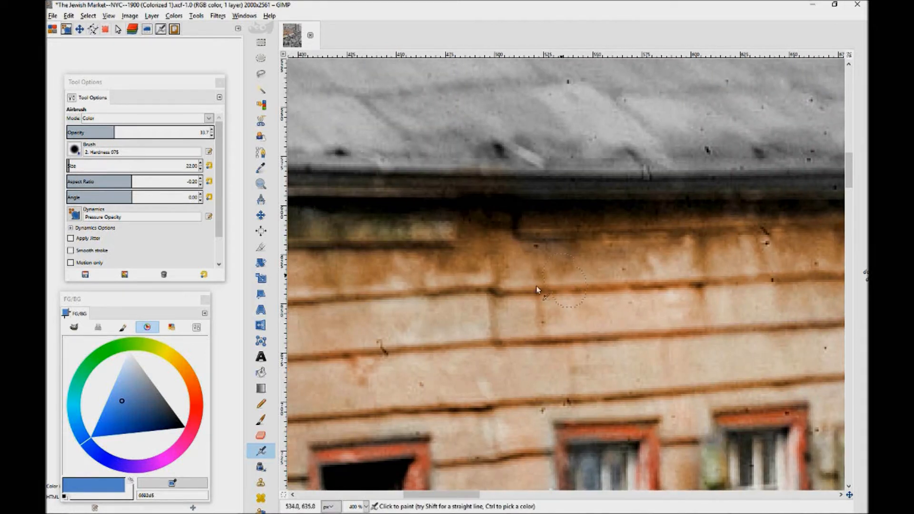
scroll(423, 498, right, 5)
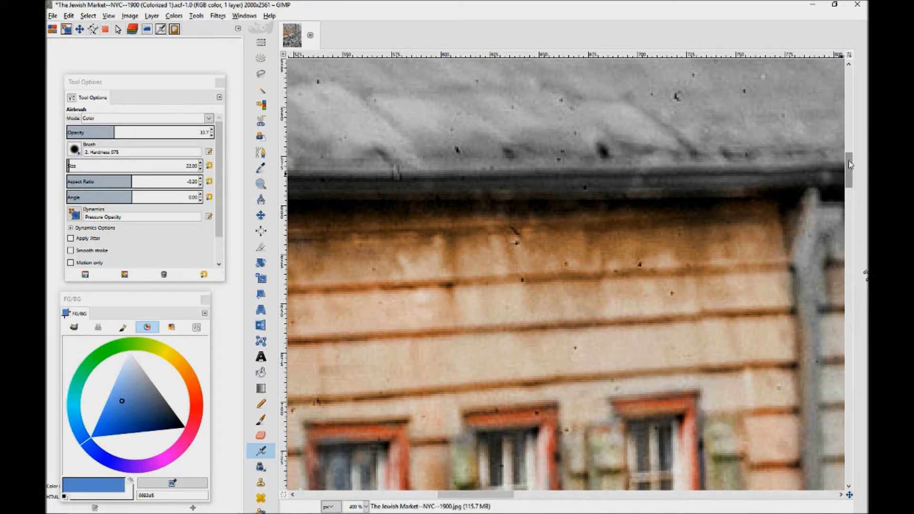
drag(849, 165, 850, 245)
drag(485, 495, 587, 495)
drag(848, 257, 849, 232)
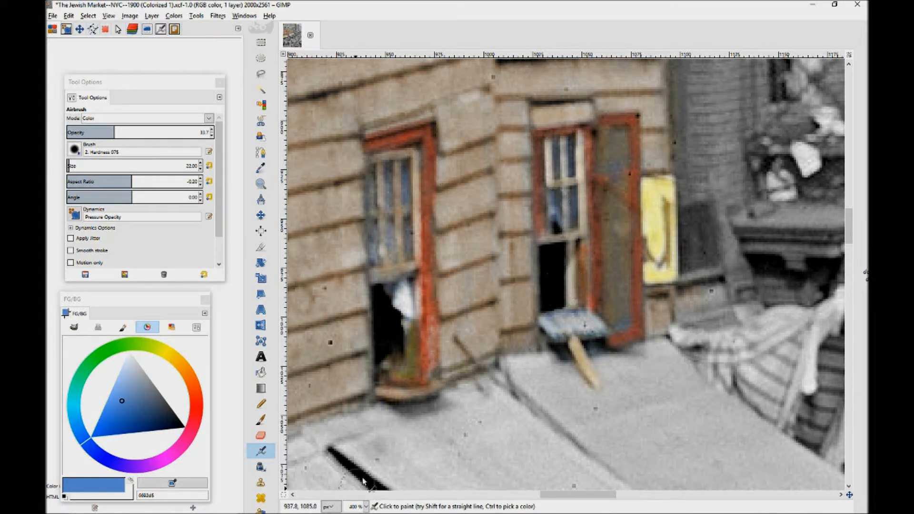
click(366, 507)
click(361, 451)
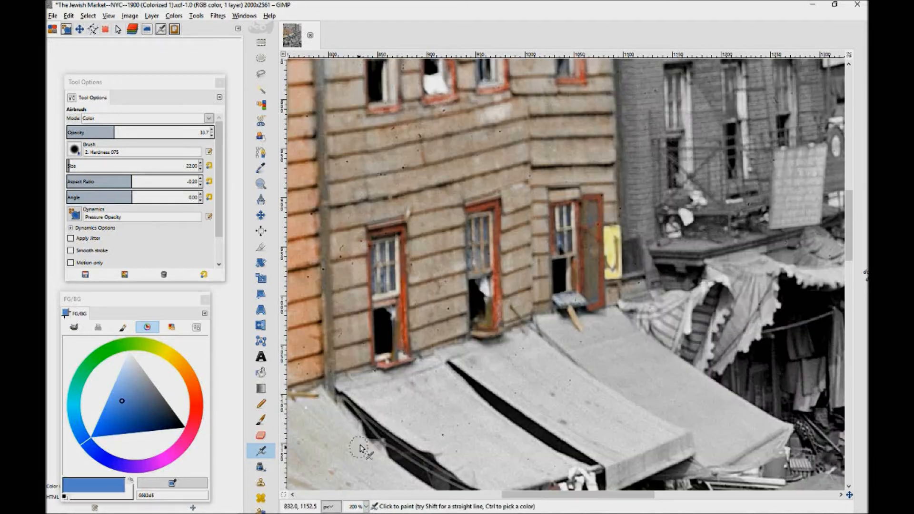
drag(849, 237, 850, 199)
drag(518, 495, 513, 494)
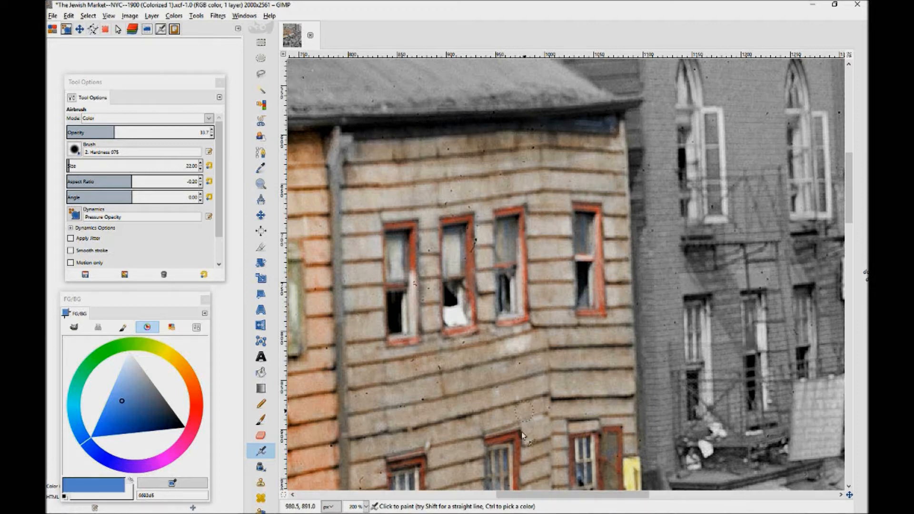
- Stain the siding under the eave up to the drainpipe dark green with the Acrylic 03 brush, size 41 and opacity 59.5
drag(520, 499, 429, 498)
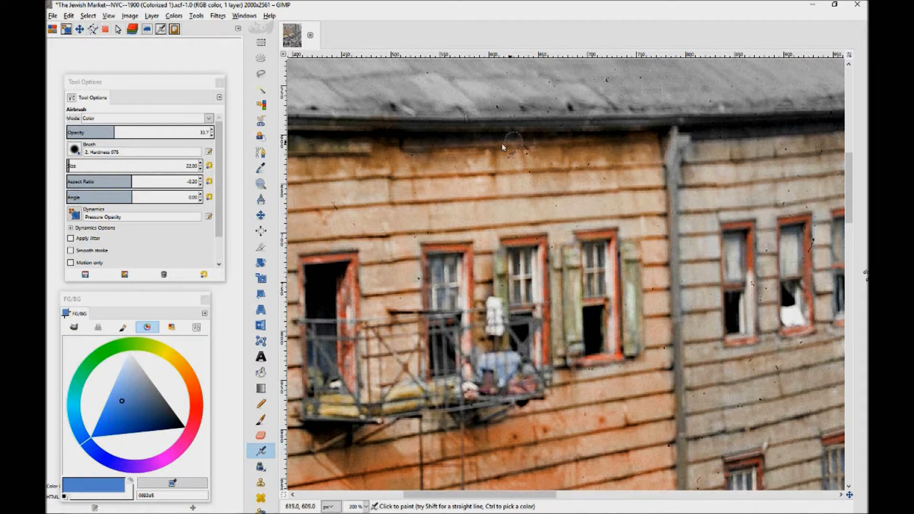
click(201, 170)
click(201, 170)
click(200, 169)
click(201, 169)
click(173, 357)
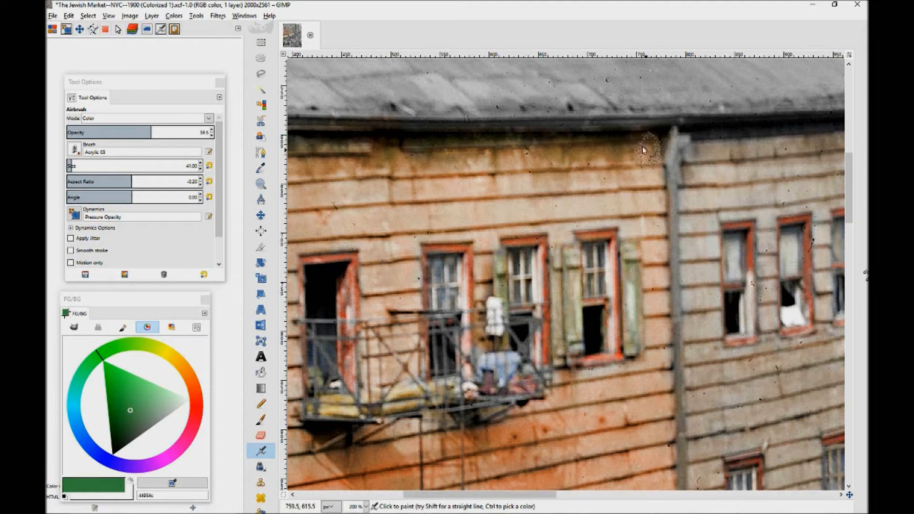
- Dab more dark green on the boards under the eave, setting the brush's aspect ratio to 0.00 and angle to -14
drag(524, 495, 438, 500)
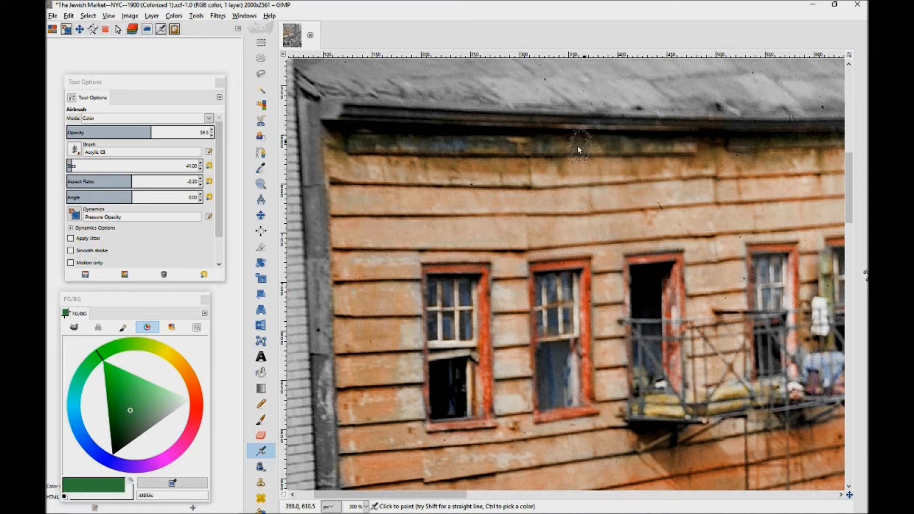
click(457, 155)
click(696, 143)
drag(461, 496, 539, 496)
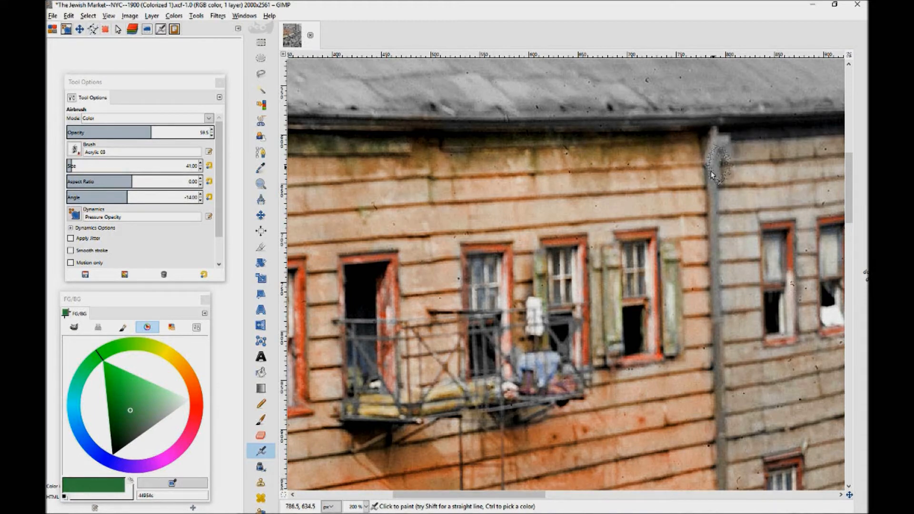
- Switch the airbrush to the 2. Hardness 075 brush and set the foreground to a dark rust brown
mouse_move(847, 198)
mouse_down()
mouse_move(851, 245)
mouse_move(854, 196)
mouse_up()
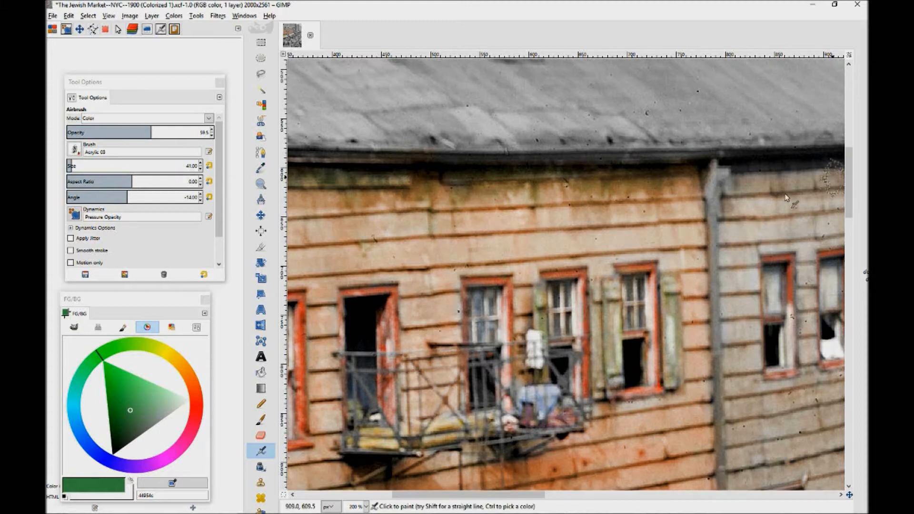
click(75, 151)
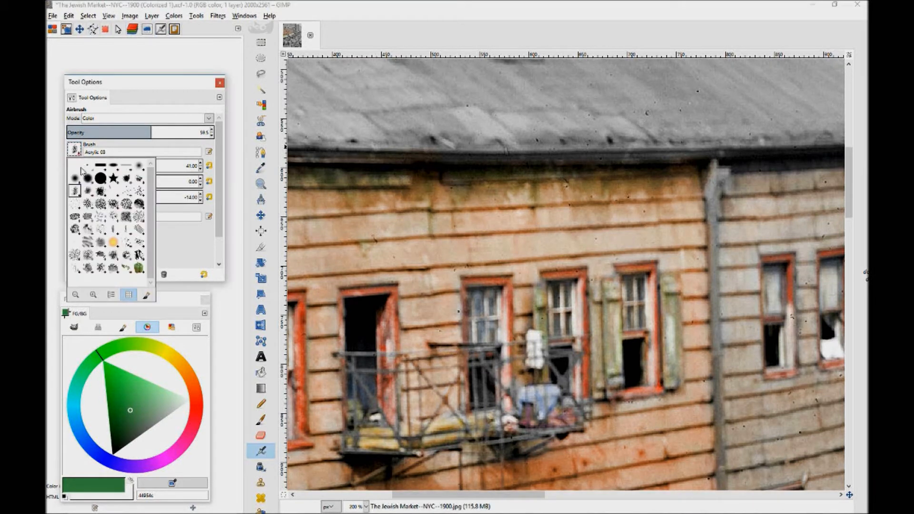
click(88, 179)
click(195, 389)
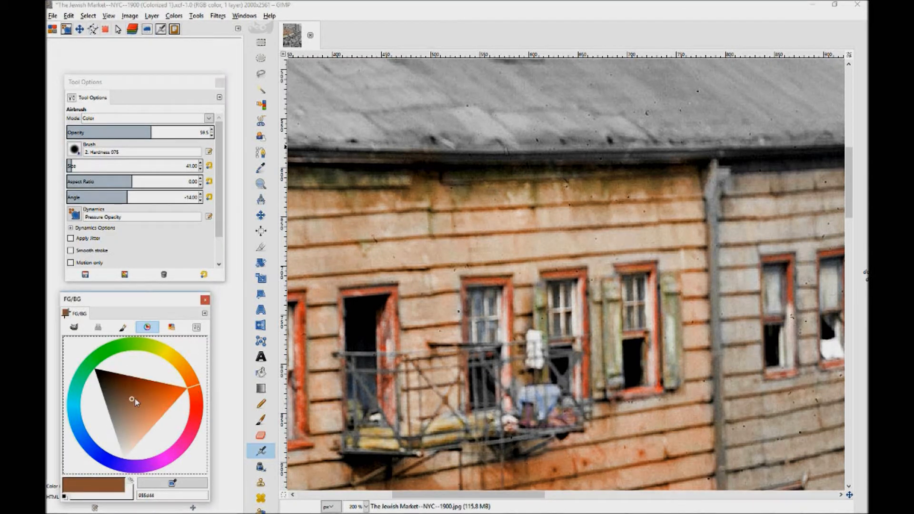
drag(134, 400, 143, 382)
- Try rust brown on the drainpipe's upper end at size 9 and opacity 77.7, and undo the stroke
drag(154, 133, 179, 133)
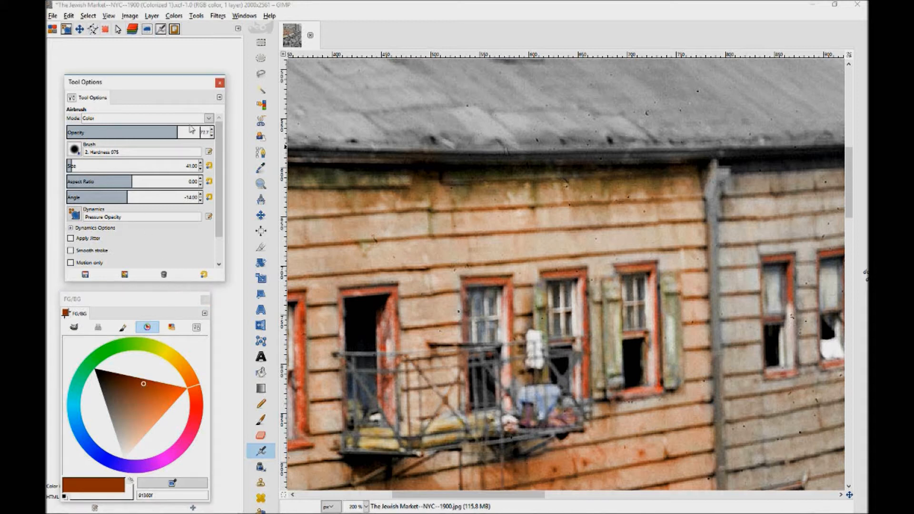
click(200, 169)
mouse_move(707, 182)
mouse_down()
mouse_move(716, 165)
mouse_move(711, 184)
mouse_up()
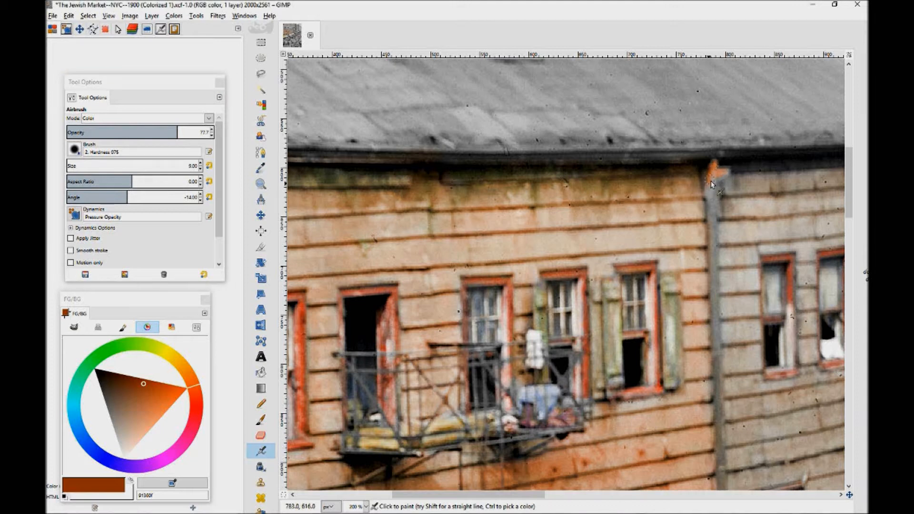
key(ctrl+z)
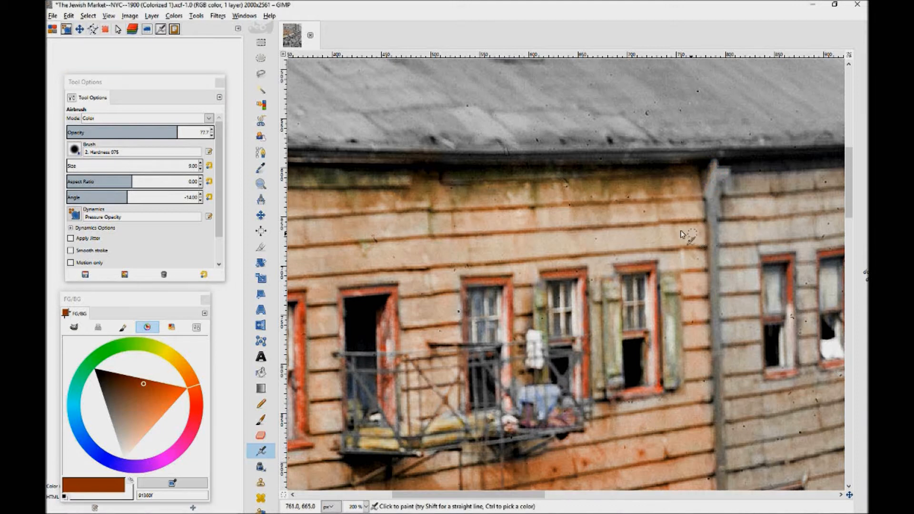
- Tint the upper end of the drainpipe rust brown at size 23 and opacity 25.1
click(106, 133)
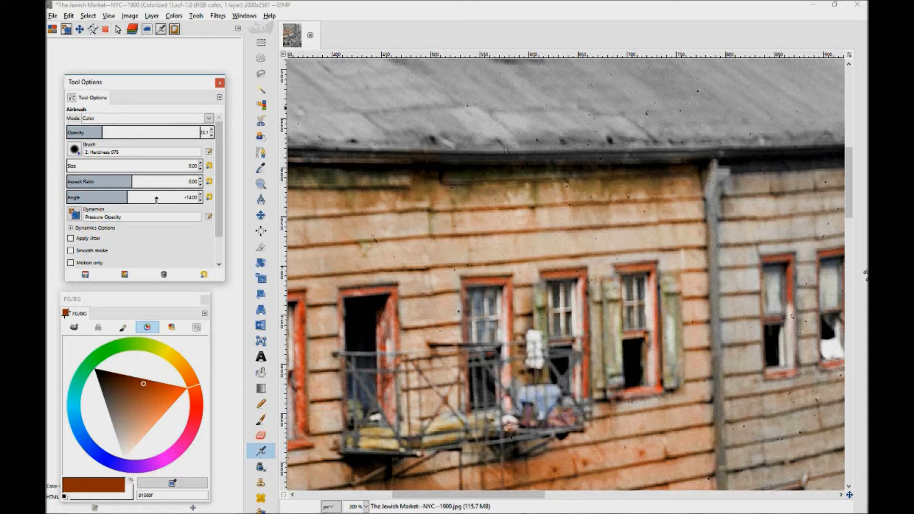
click(201, 163)
mouse_move(728, 172)
mouse_down()
mouse_move(715, 170)
mouse_move(716, 204)
mouse_up()
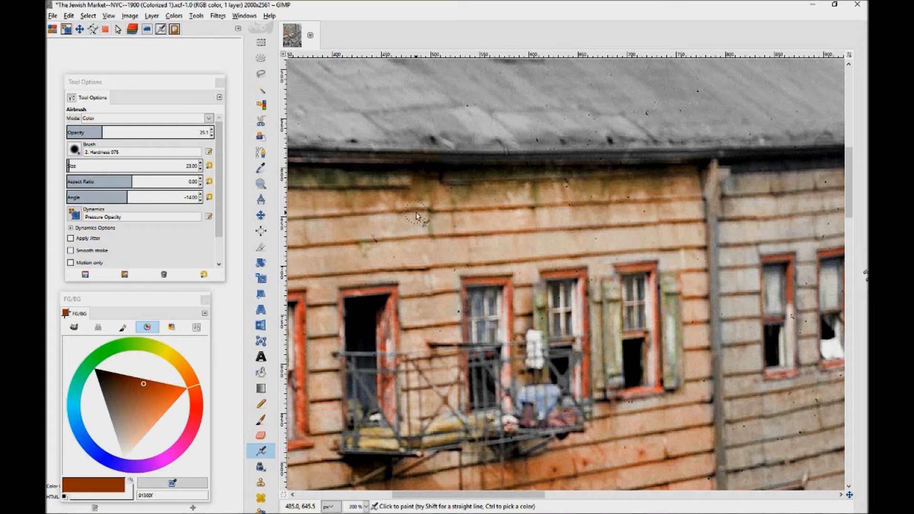
- Enlarge the tool options window and paint the upper drainpipe with a darker brown at size 21
drag(144, 383, 130, 379)
click(200, 168)
drag(201, 173, 200, 170)
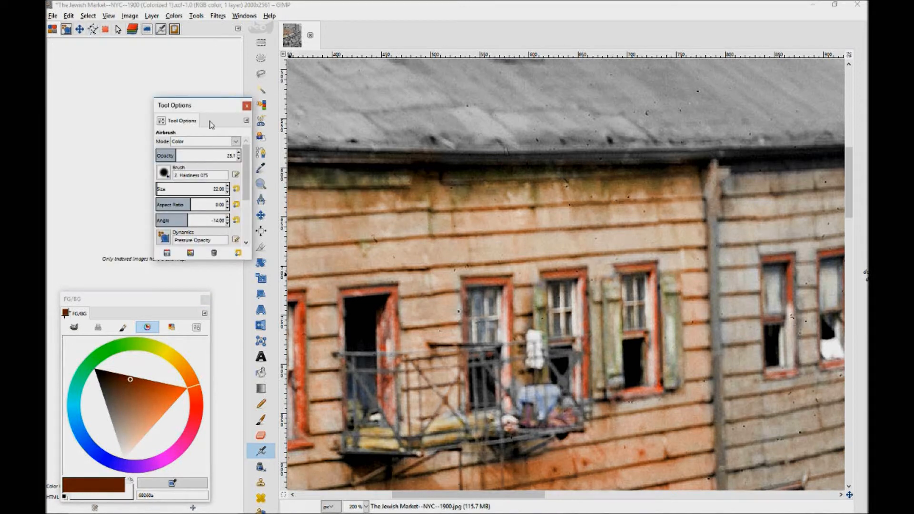
drag(212, 107, 112, 53)
drag(149, 207, 224, 269)
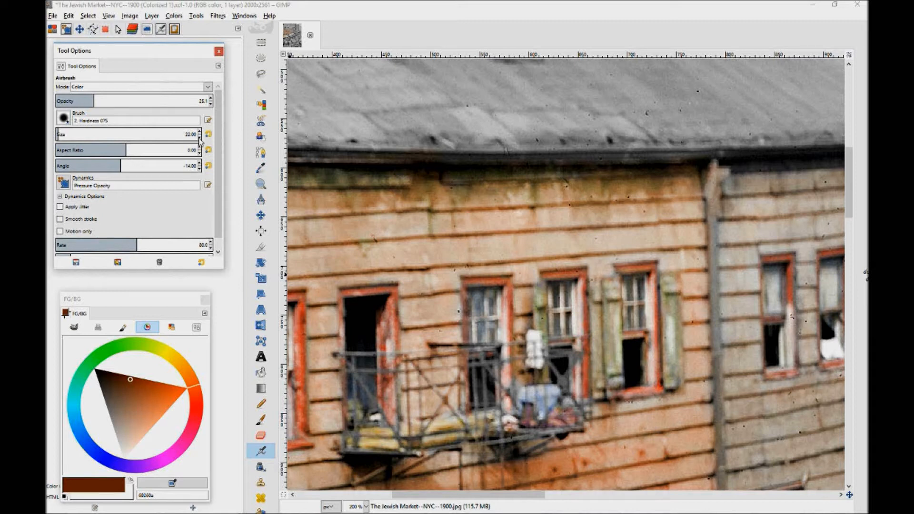
click(465, 213)
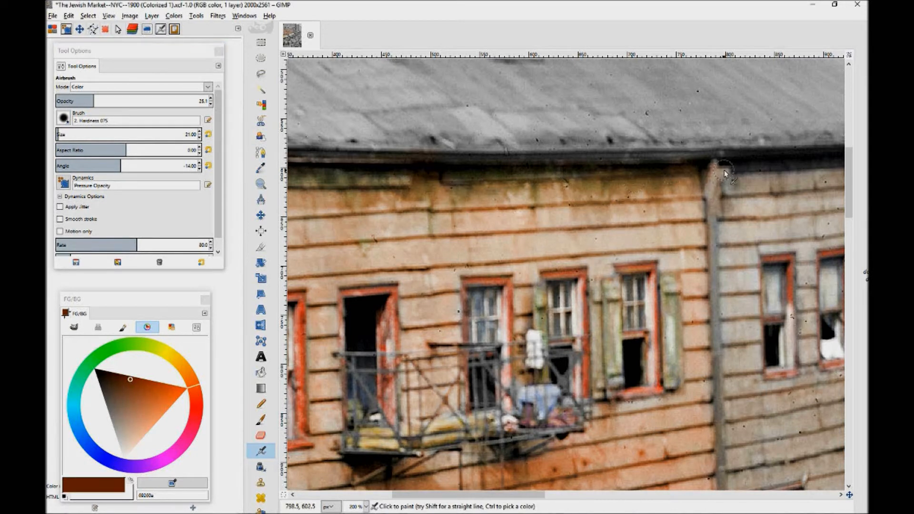
drag(714, 171, 713, 224)
- Paint the gutter up to the drainpipe and the pipe beside the upper windows dark brown, with size 18 and a higher opacity
click(199, 137)
click(297, 152)
drag(93, 101, 114, 101)
click(315, 157)
mouse_move(409, 156)
mouse_down()
mouse_move(384, 159)
mouse_move(673, 165)
mouse_up()
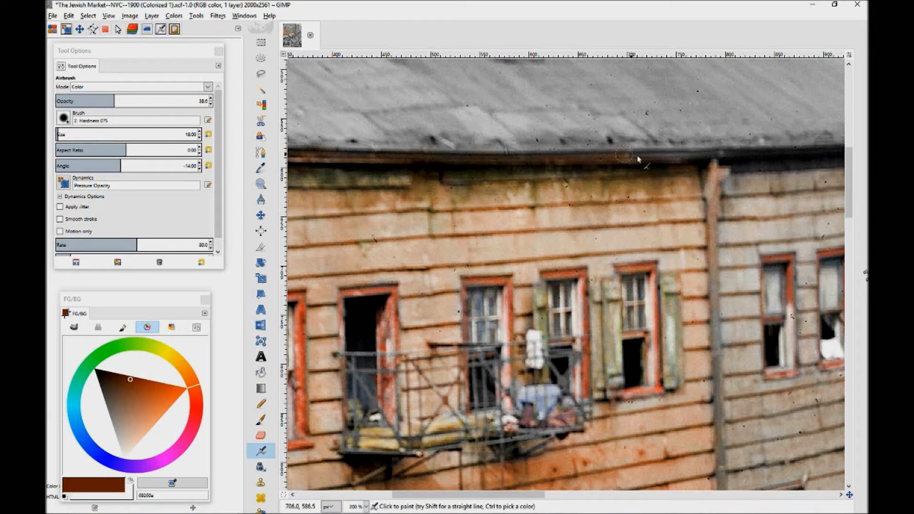
mouse_move(685, 158)
mouse_down()
mouse_move(723, 156)
mouse_move(710, 186)
mouse_up()
drag(710, 261, 716, 290)
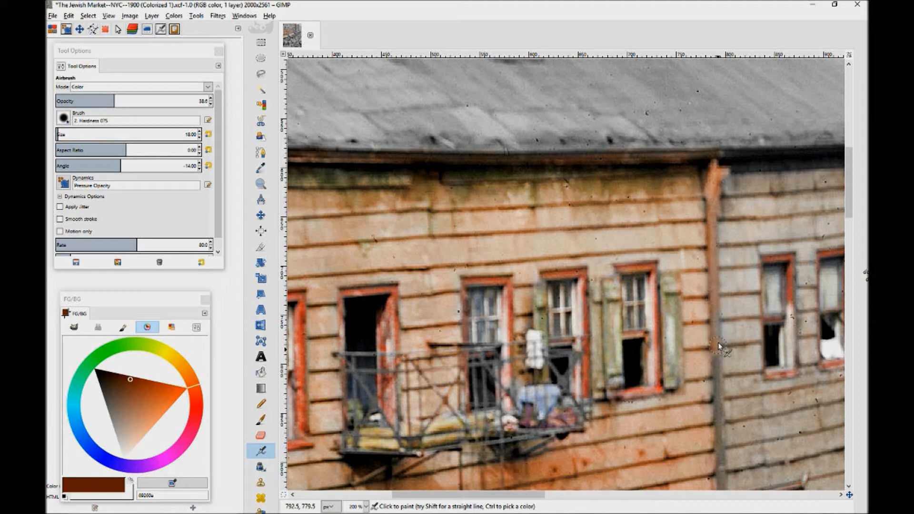
- Paint the lower drainpipe down to the awning with a yellowish brown at opacity 49.5
drag(849, 209, 848, 235)
drag(196, 385, 186, 367)
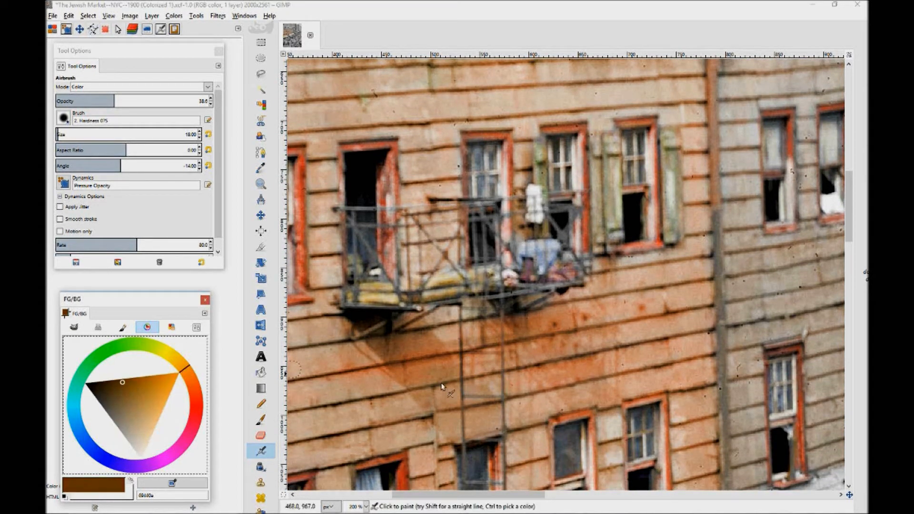
drag(109, 98, 131, 99)
click(719, 214)
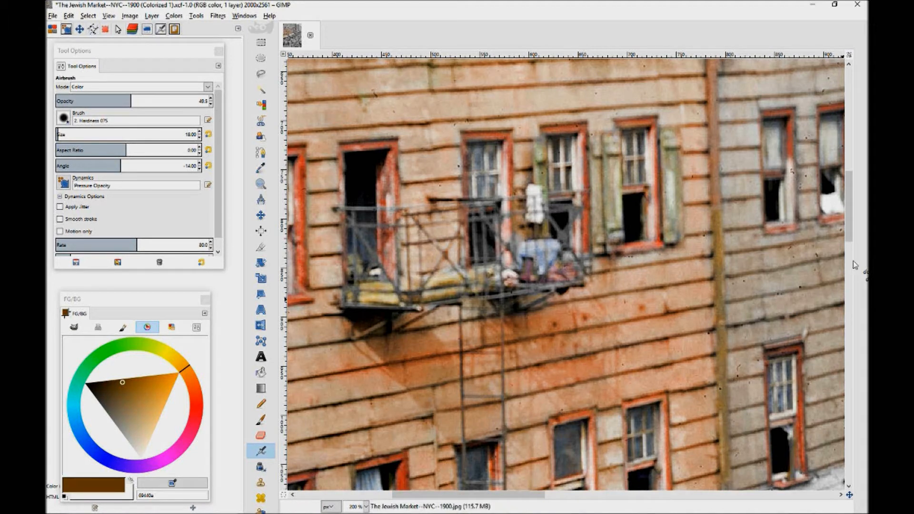
drag(847, 233, 830, 261)
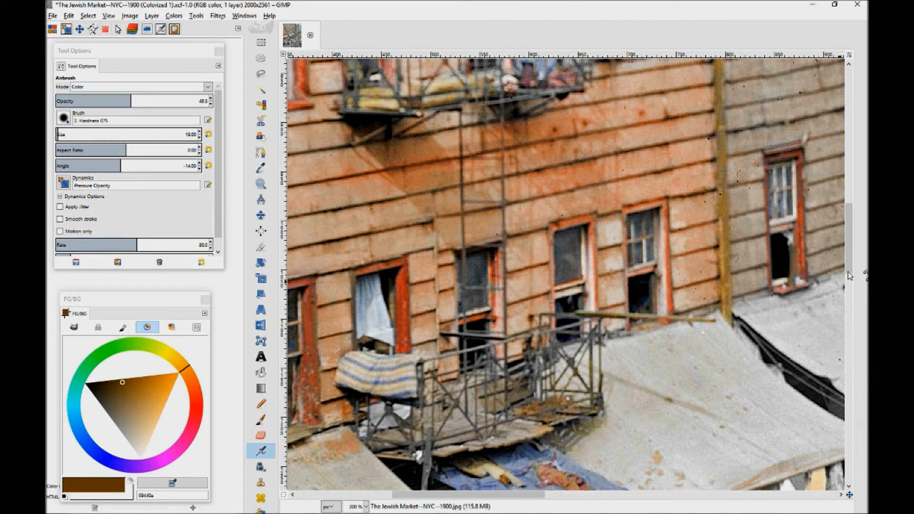
- Paint the gutter and fascia along the grayish-brown building section dark brown with the brush at size 8
scroll(743, 285, up, 8)
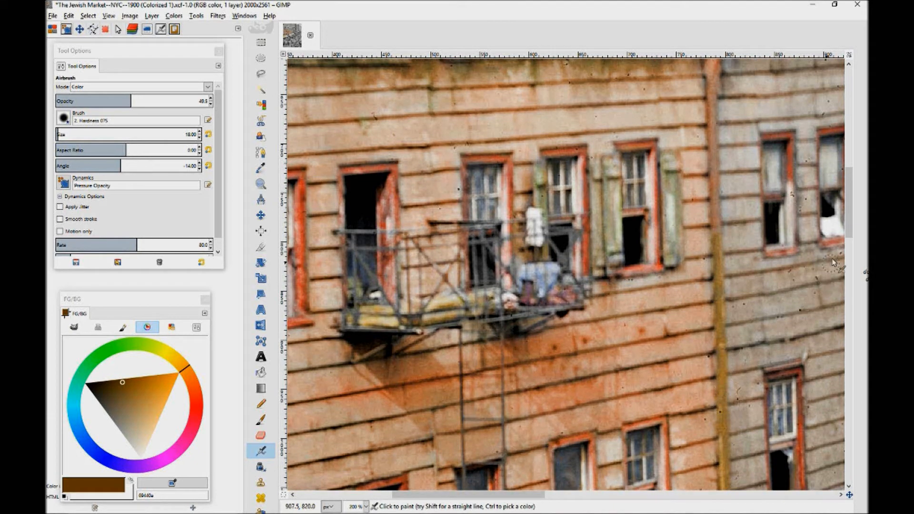
scroll(743, 267, up, 7)
drag(524, 495, 588, 496)
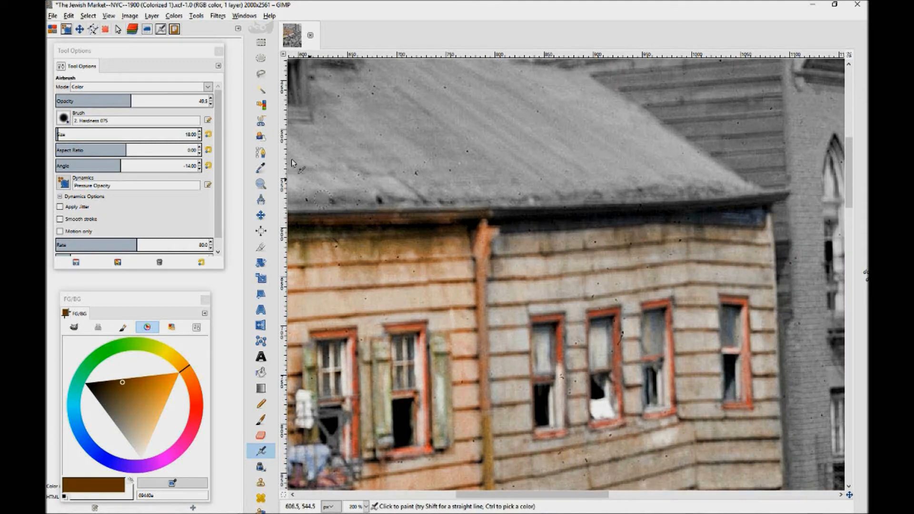
click(200, 137)
drag(189, 373, 193, 381)
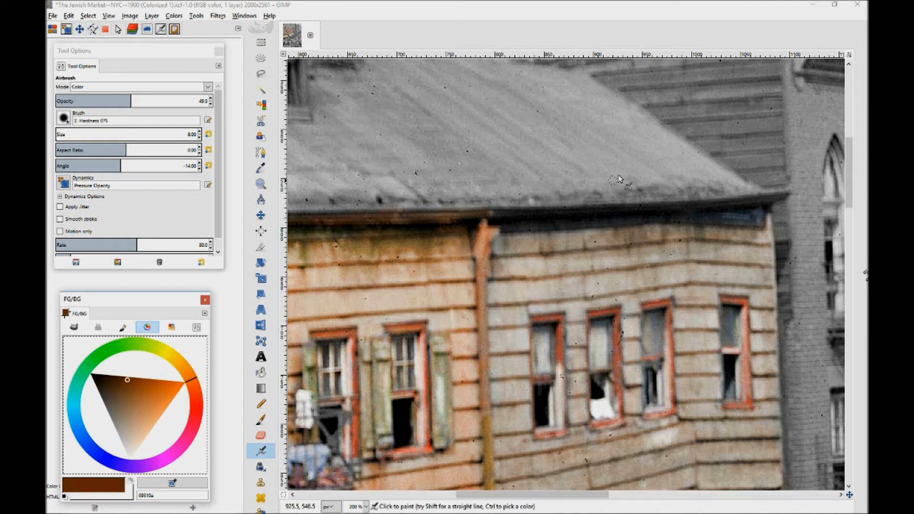
click(510, 219)
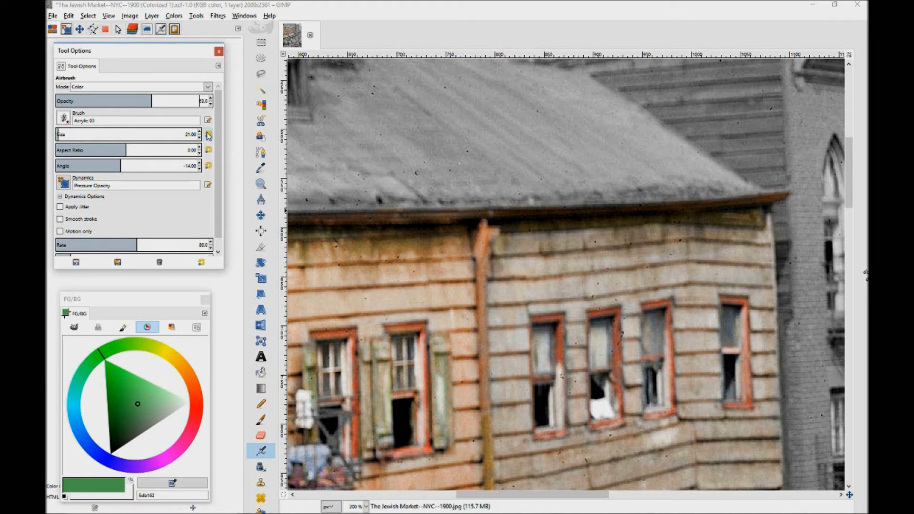
- Stain the boards under that section's eave with green and darker green, using the Acrylic 03 brush at size 38 and opacity 63.0
click(200, 132)
click(505, 250)
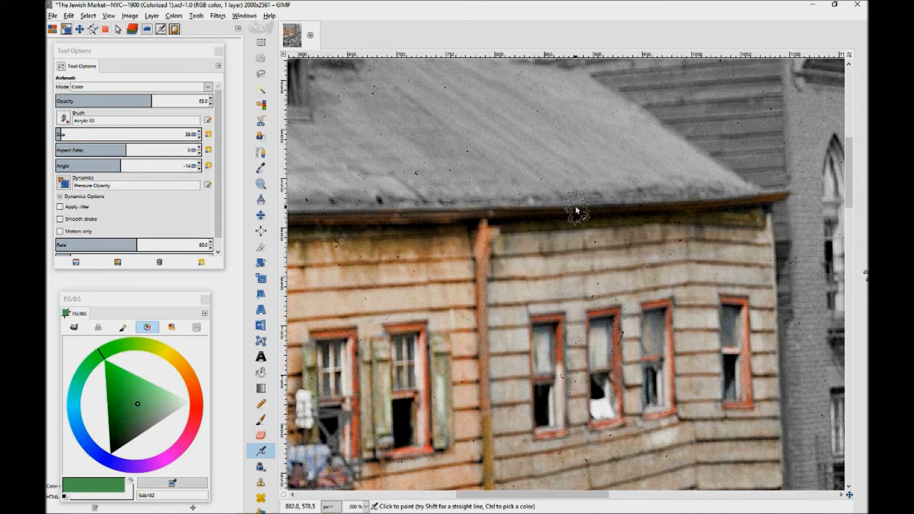
click(129, 403)
drag(129, 403, 117, 402)
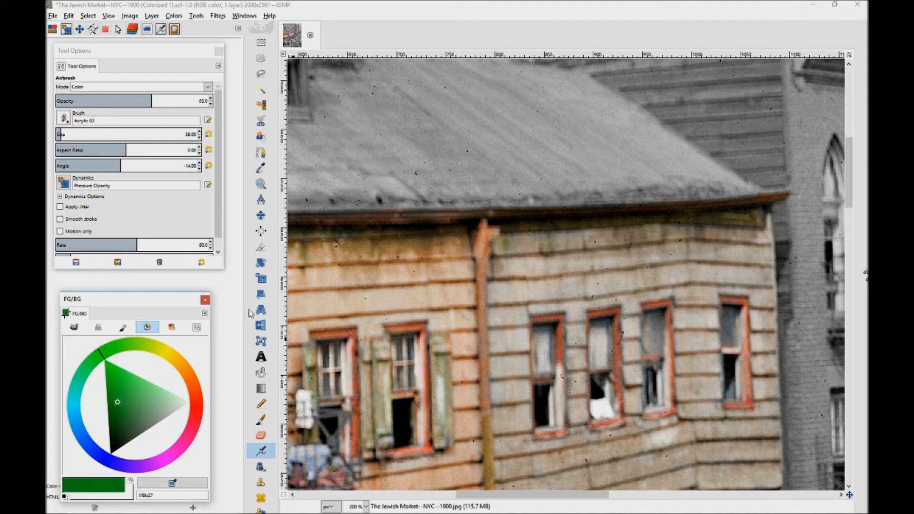
click(628, 231)
drag(625, 230, 534, 226)
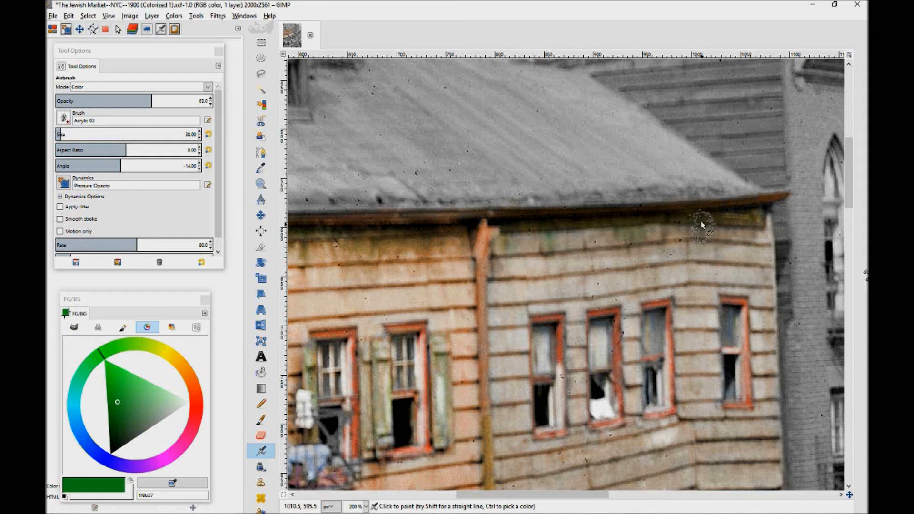
drag(682, 225, 755, 229)
- Paint the gutter's end near the white-sided building reddish brown with the Acrylic 03 brush, size 21 and opacity 48.2
scroll(695, 231, down, 5)
scroll(854, 221, down, 5)
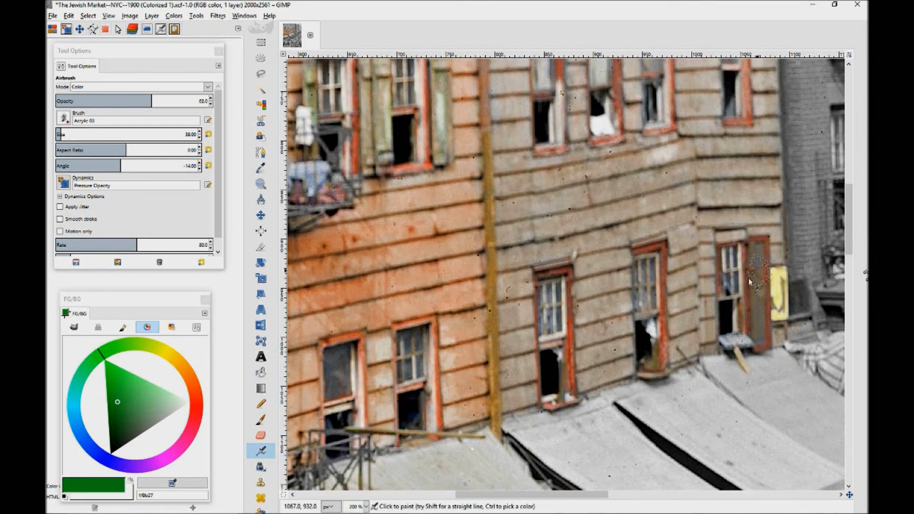
drag(595, 500, 434, 500)
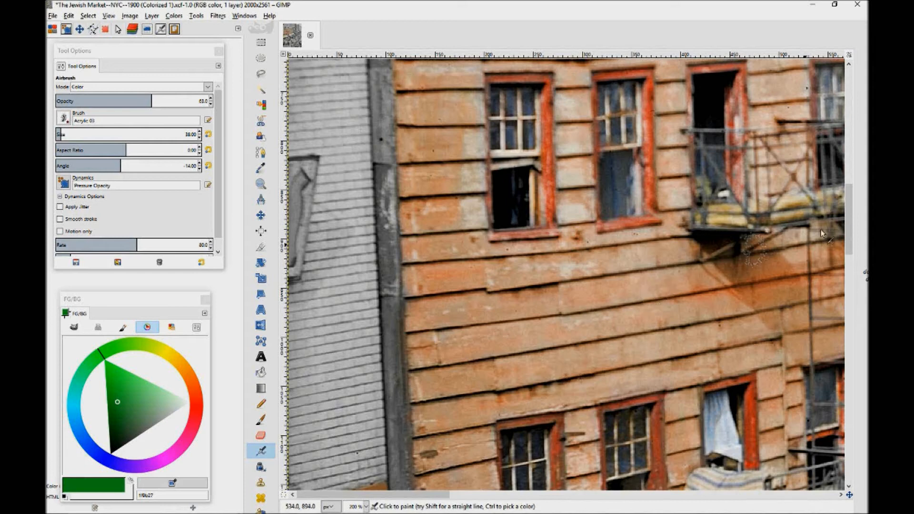
scroll(850, 225, down, 8)
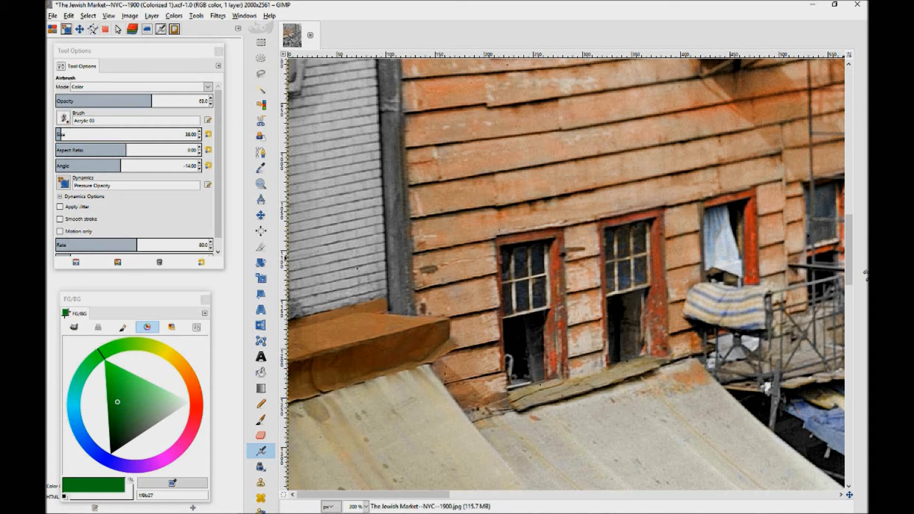
scroll(850, 242, up, 5)
scroll(851, 242, up, 10)
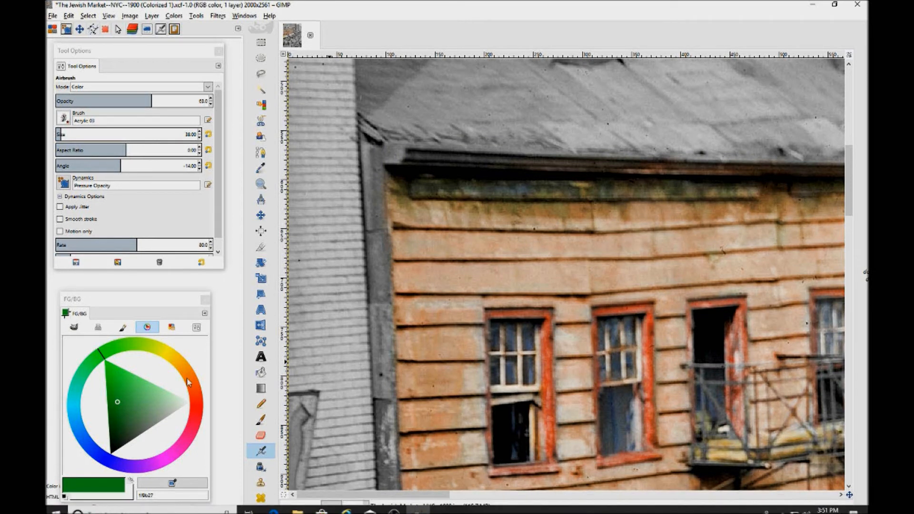
click(196, 394)
drag(144, 391, 146, 387)
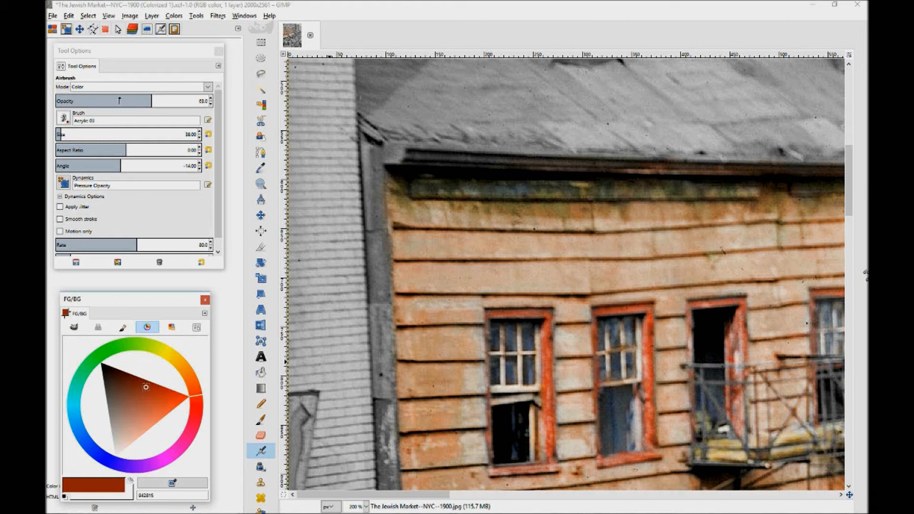
drag(142, 101, 133, 101)
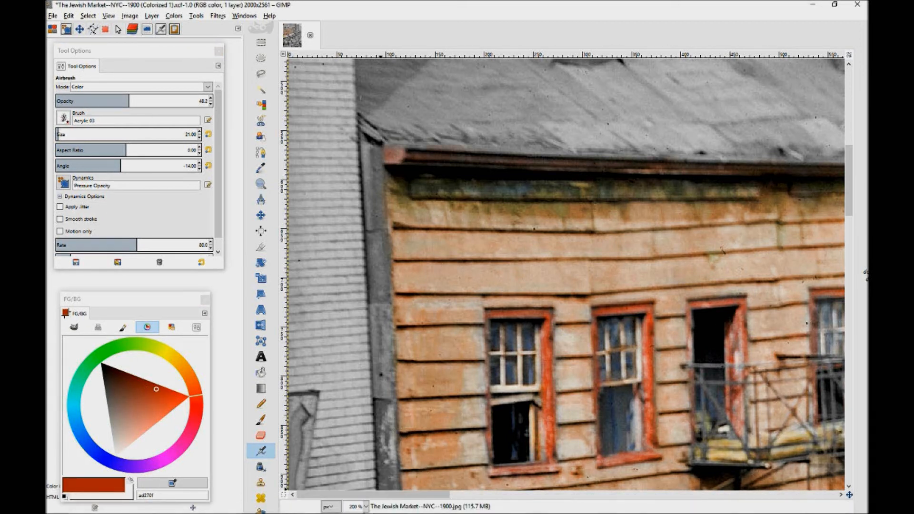
- Intensify the orange siding in Saturation mode with the 2. Hardness 075 brush, size 84.25 and opacity 18.0
click(366, 507)
click(347, 440)
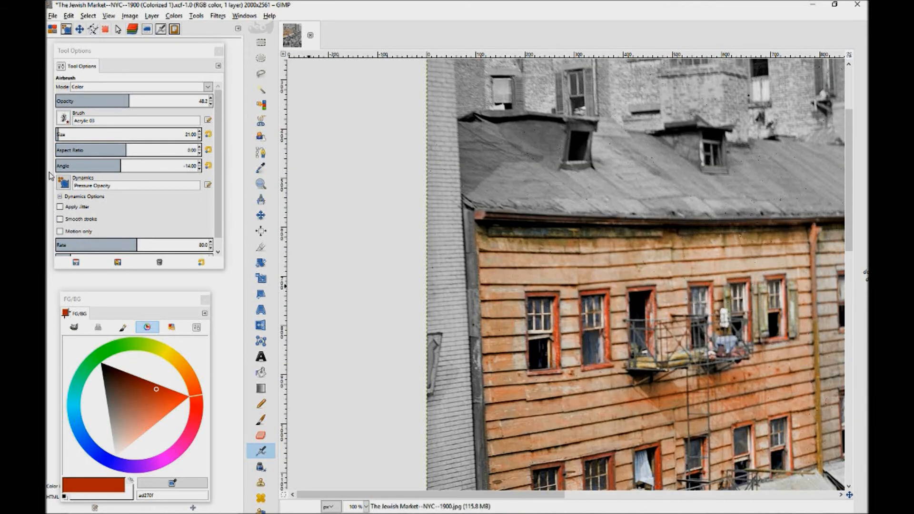
drag(125, 101, 83, 101)
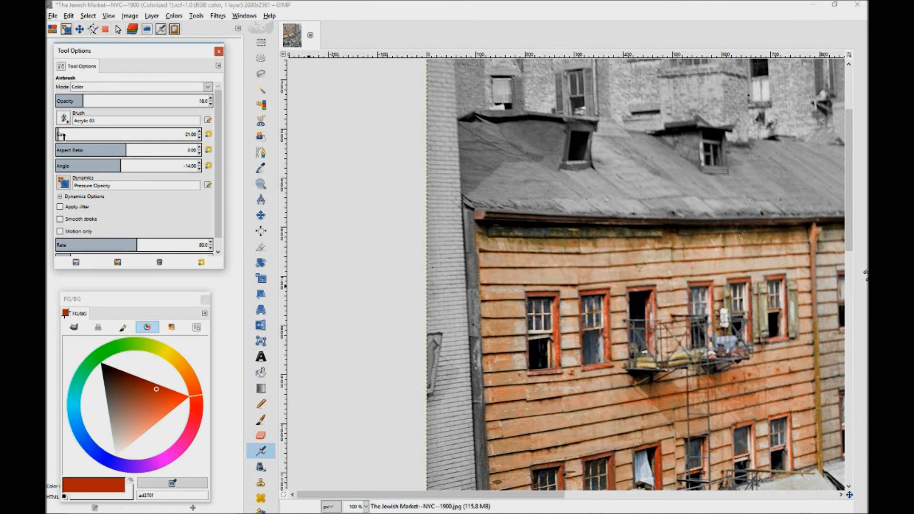
click(64, 119)
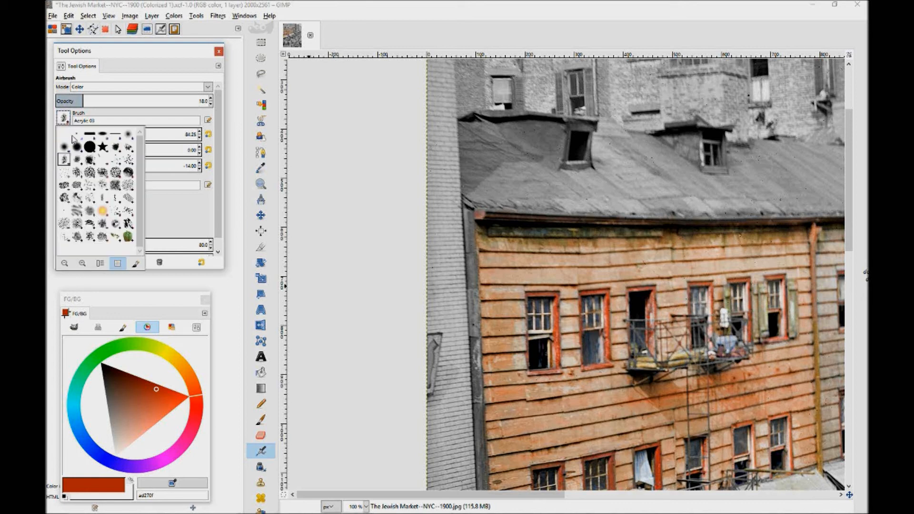
click(77, 147)
click(206, 86)
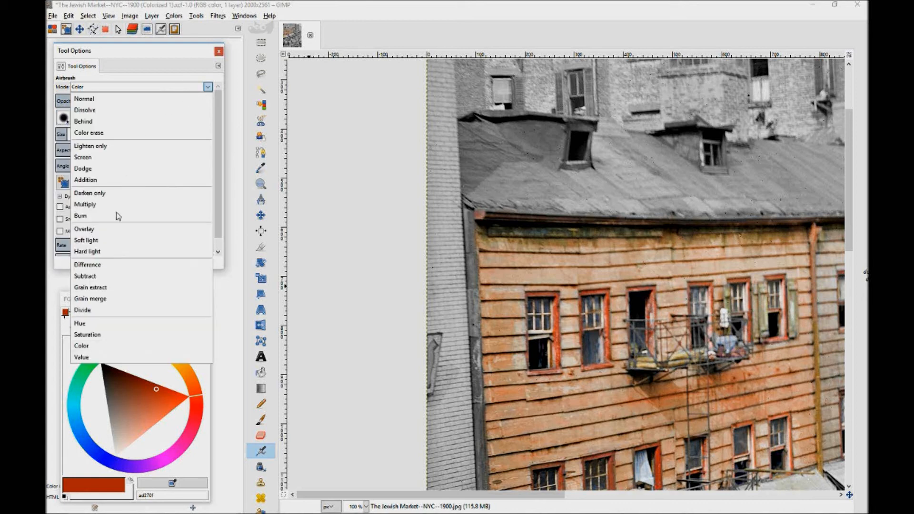
click(95, 333)
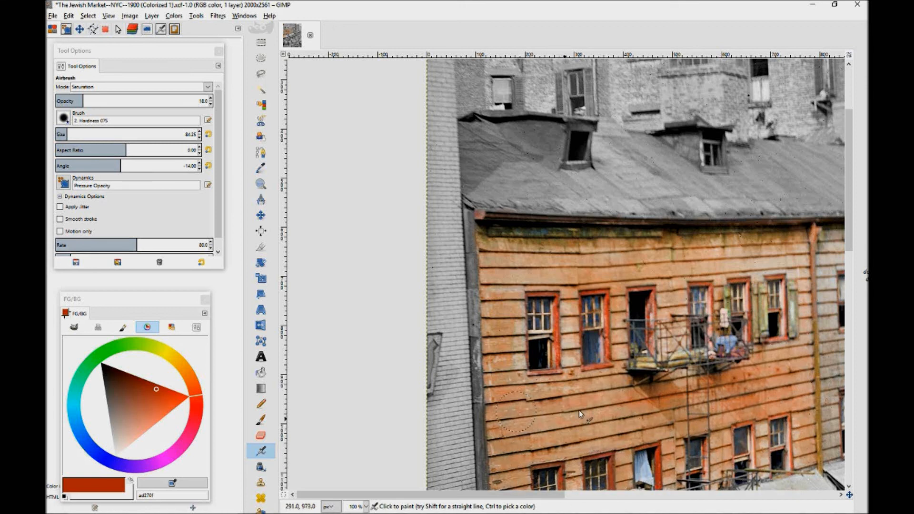
- Boost the saturation of the grayish-brown siding beyond the drainpipe and switch to OBS
click(366, 507)
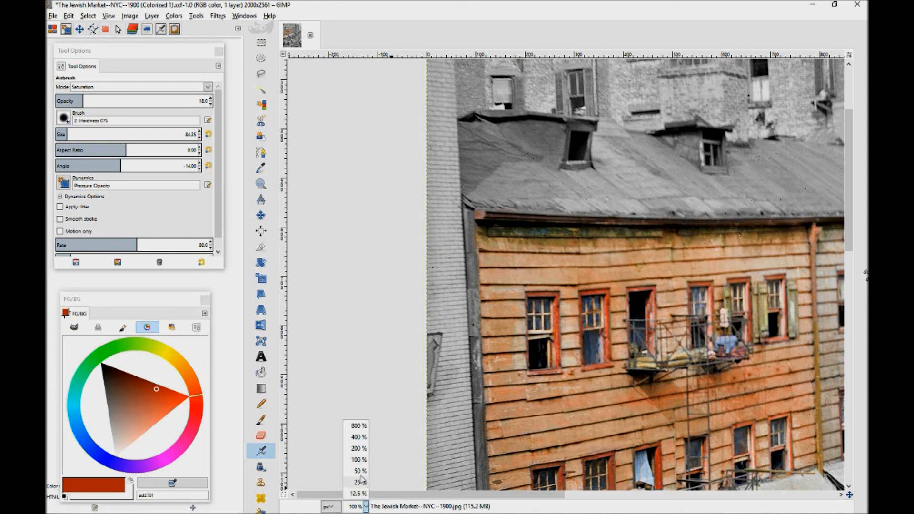
click(361, 471)
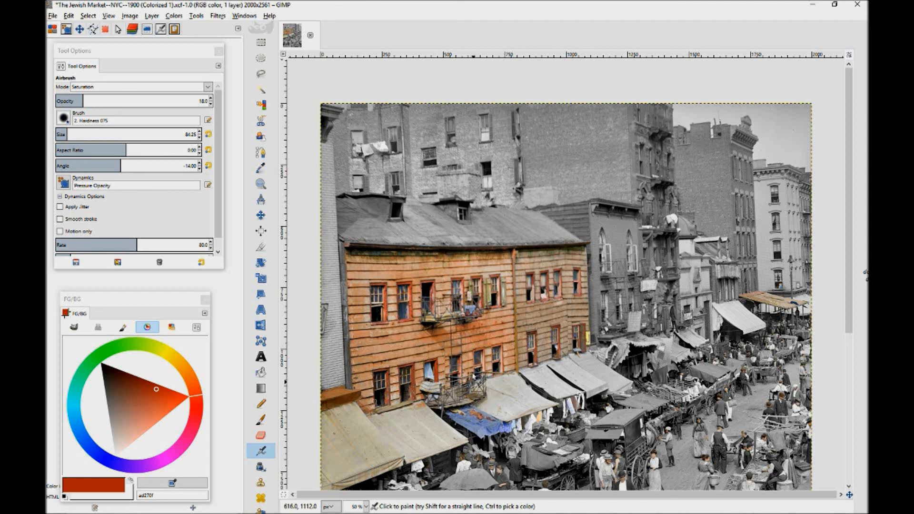
click(419, 505)
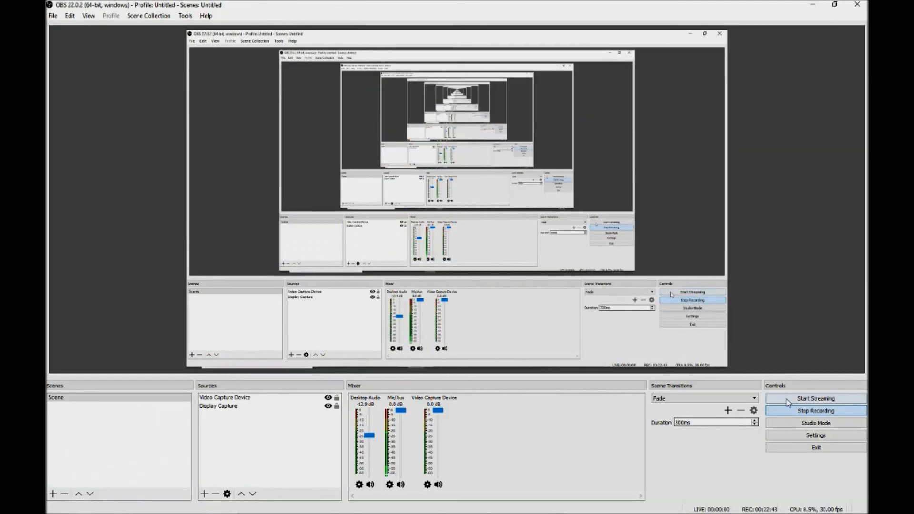